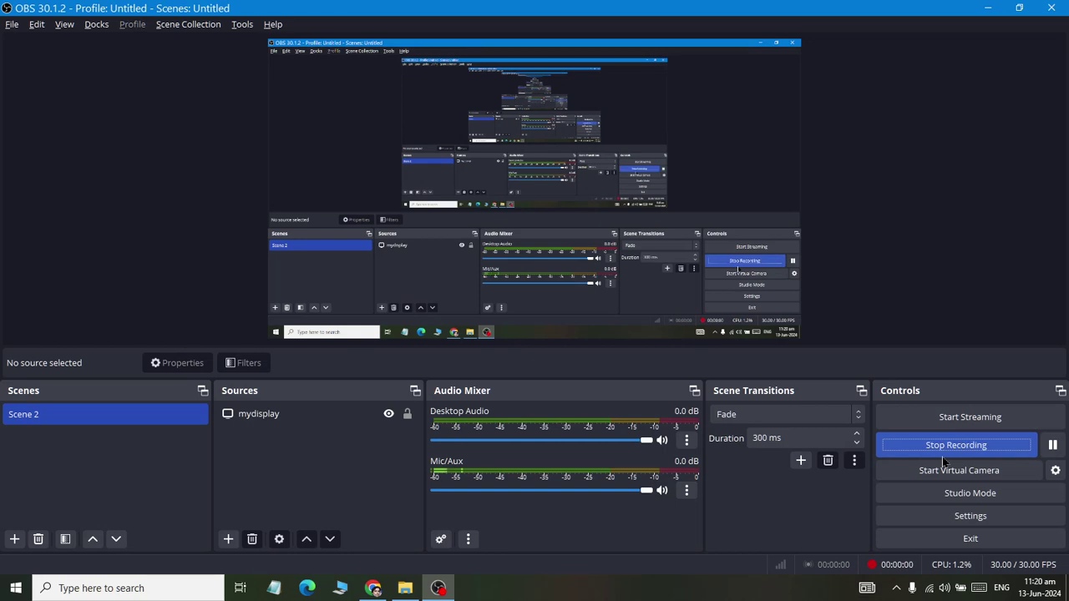
Launch Excel from the Run prompt so its start screen appears
{"action": "key", "text": "super+r"}
{"action": "left_click", "coordinate": [113, 547]}
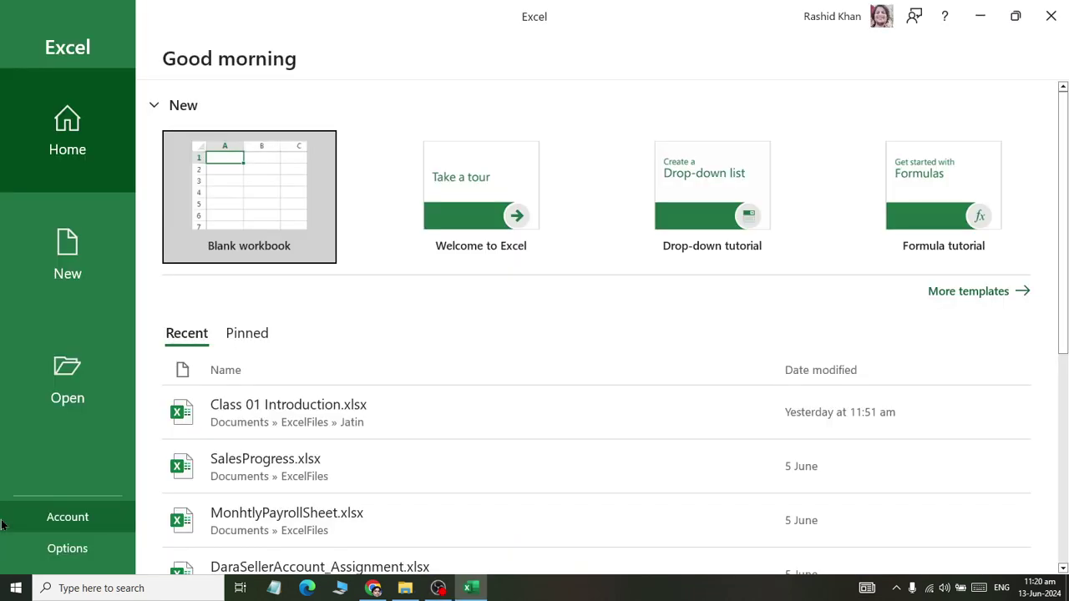
Create a blank workbook and save it as StudentProfile.xlsx in the ExcelFiles subfolder
{"action": "left_click", "coordinate": [255, 244]}
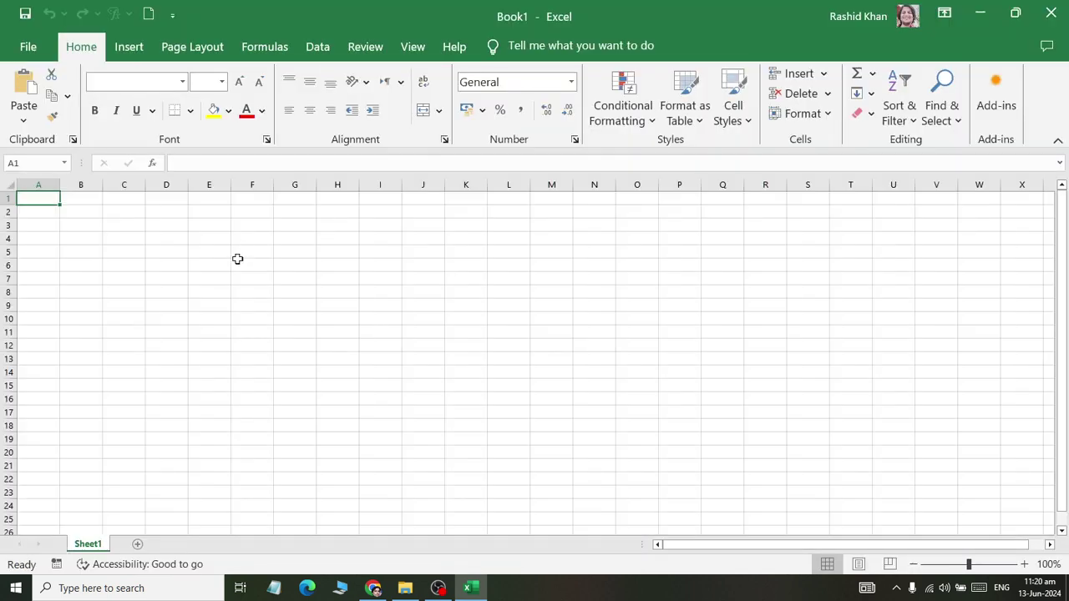
{"action": "scroll", "coordinate": [151, 237], "scroll_direction": "up", "scroll_amount": 7, "text": "ctrl"}
{"action": "key", "text": "ctrl+s"}
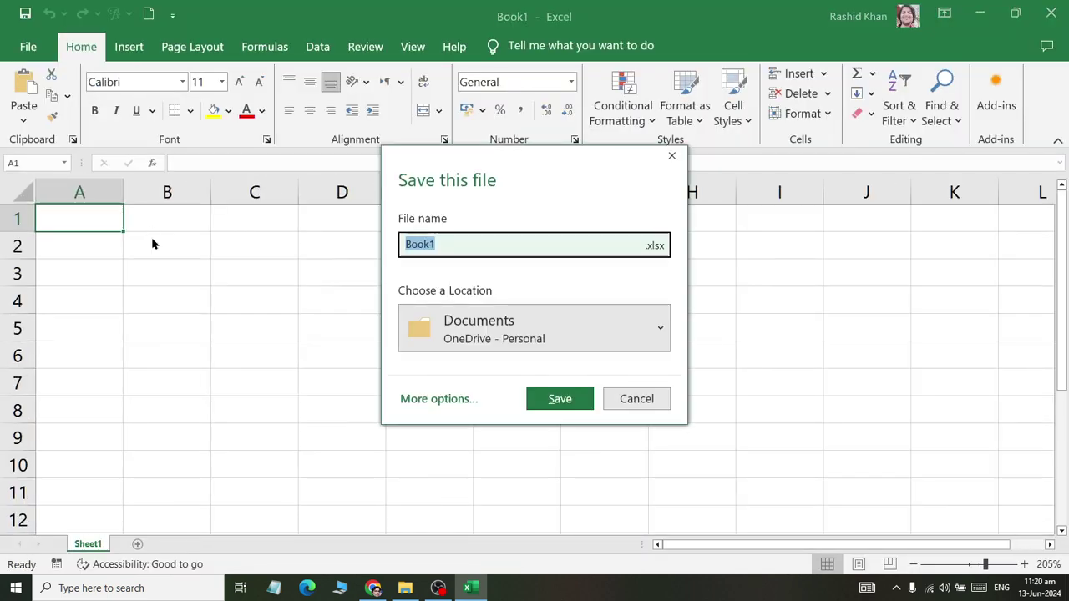
{"action": "left_click", "coordinate": [426, 401]}
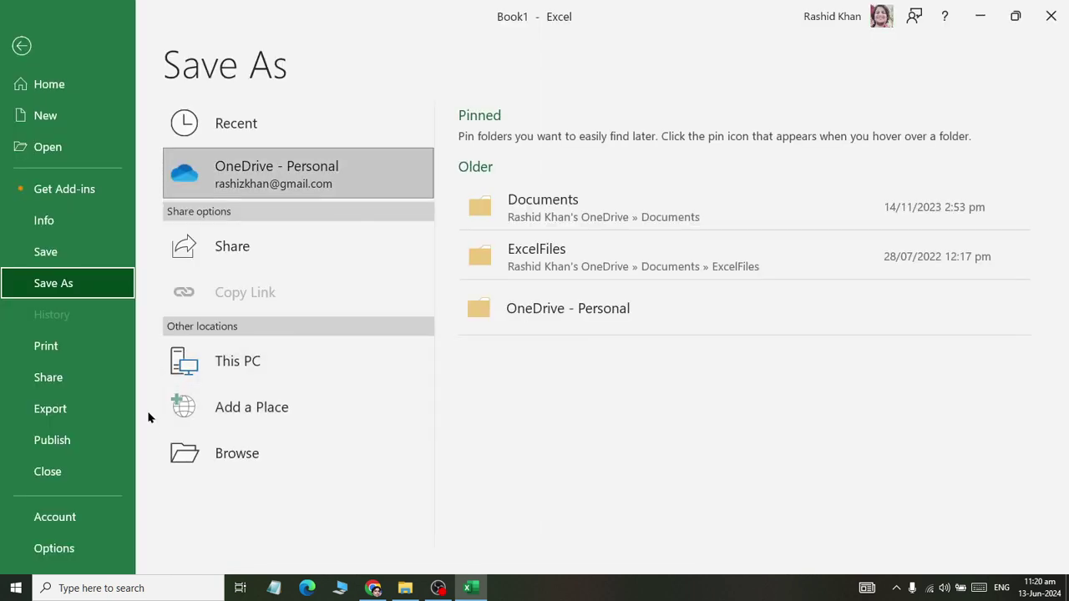
{"action": "left_click", "coordinate": [221, 454]}
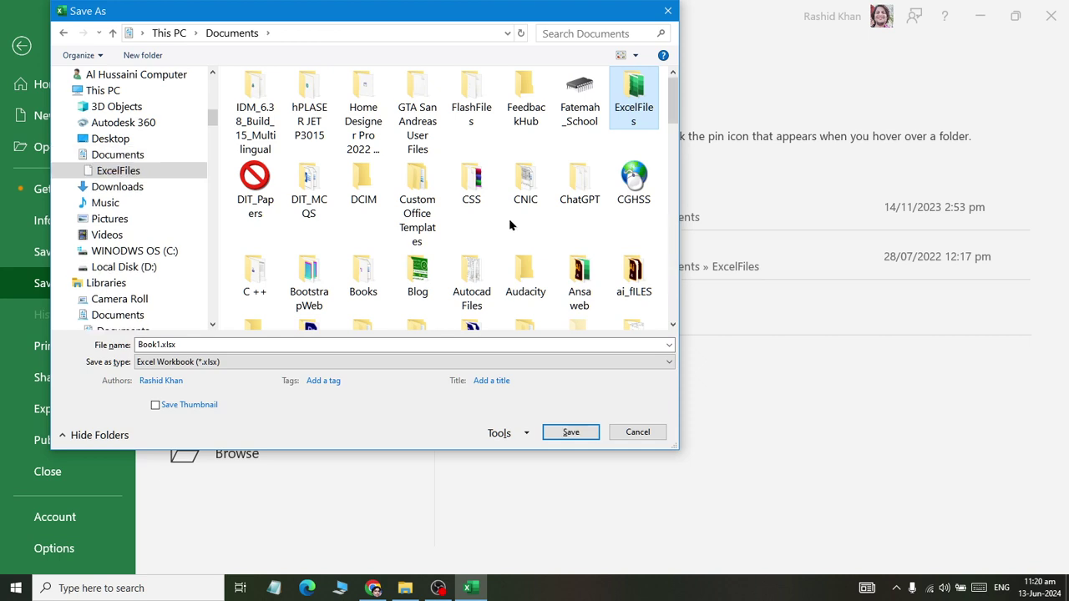
{"action": "left_click", "coordinate": [511, 224]}
{"action": "key", "text": "j"}
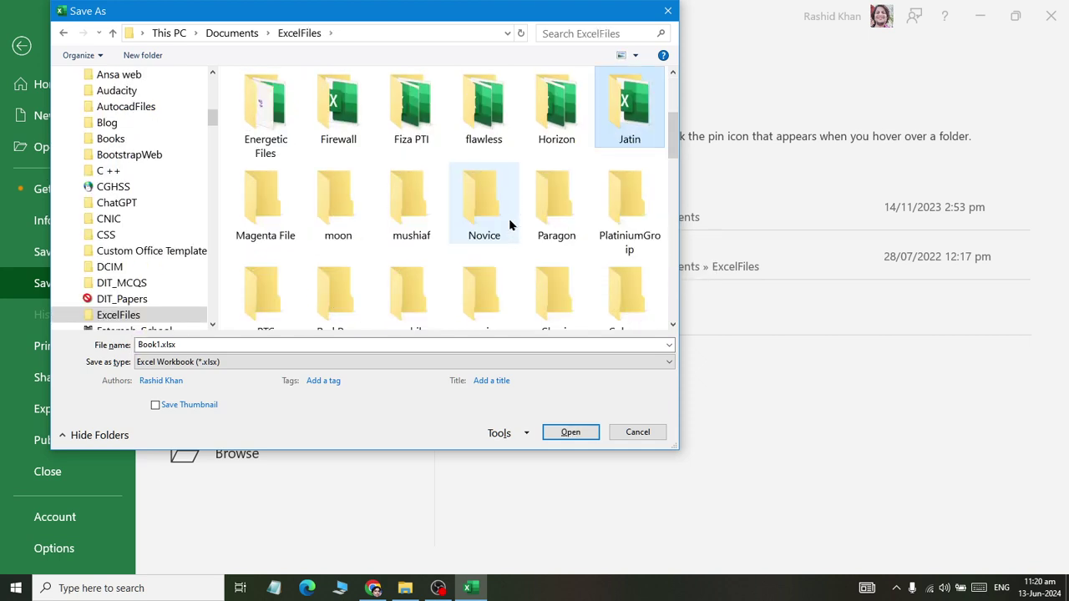
{"action": "key", "text": "Return"}
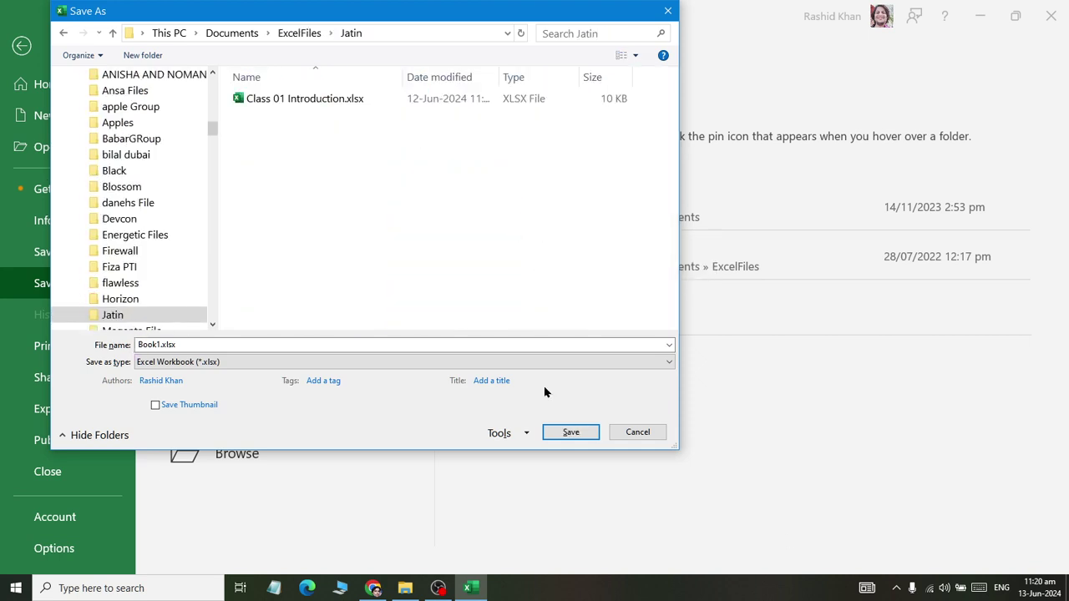
{"action": "left_click", "coordinate": [216, 343]}
{"action": "type", "text": "S"}
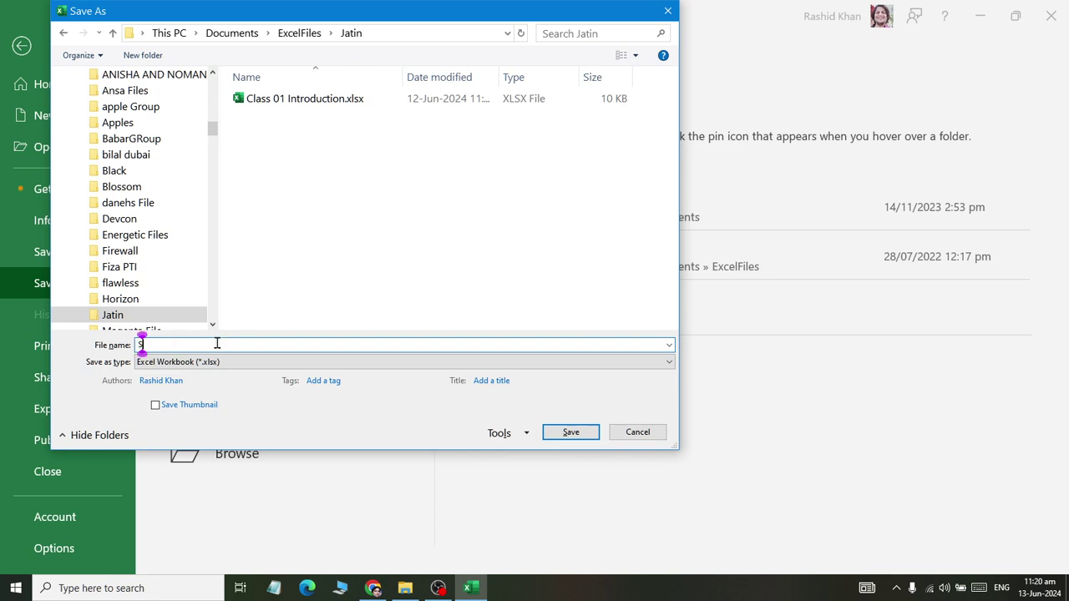
{"action": "type", "text": "tudentProfile"}
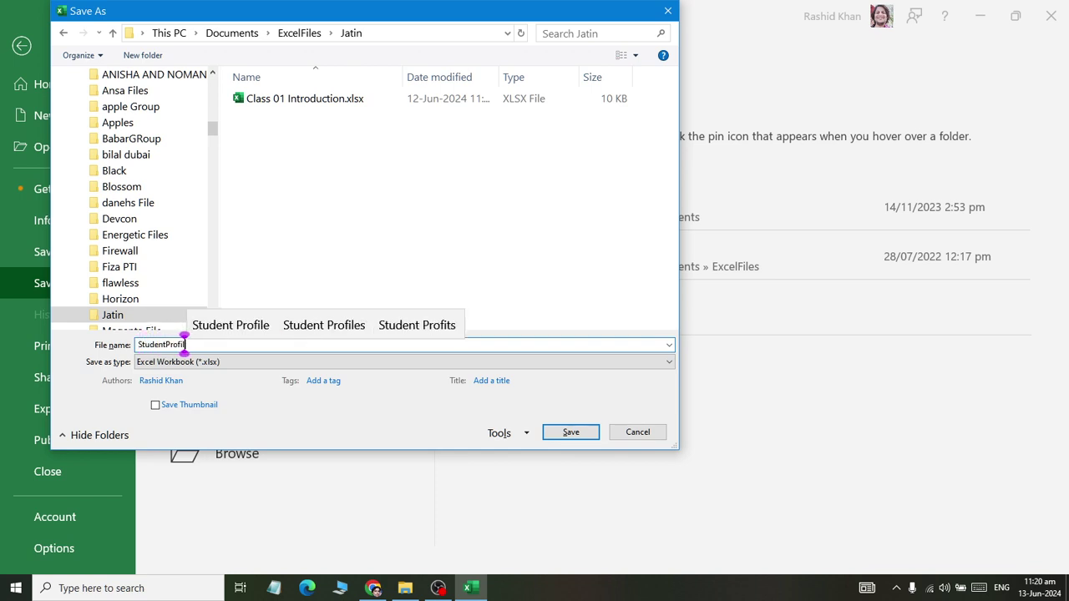
{"action": "key", "text": "Return"}
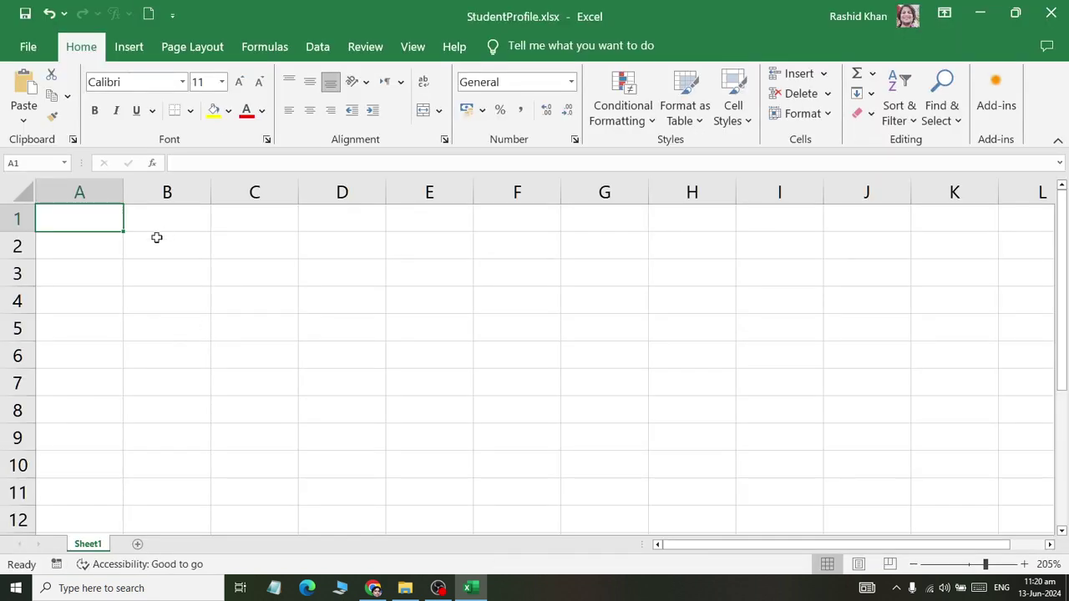
{"action": "left_click", "coordinate": [156, 236]}
Enter the title 'Student Profile' in A1 and the header 'S#' in A2
{"action": "type", "text": "Stud"}
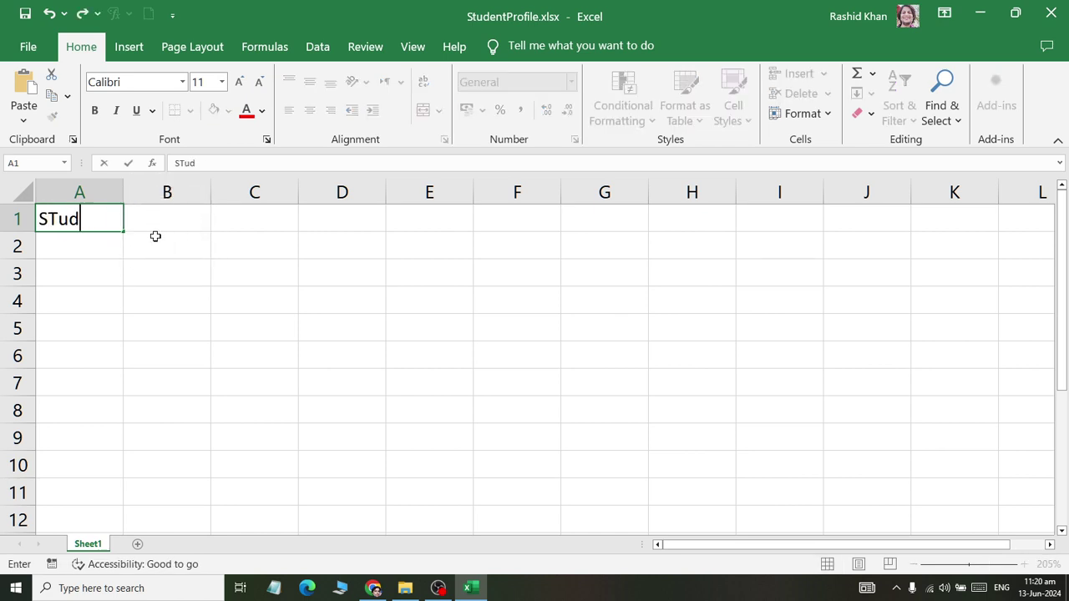
{"action": "type", "text": "ent Profile"}
{"action": "key", "text": "Return"}
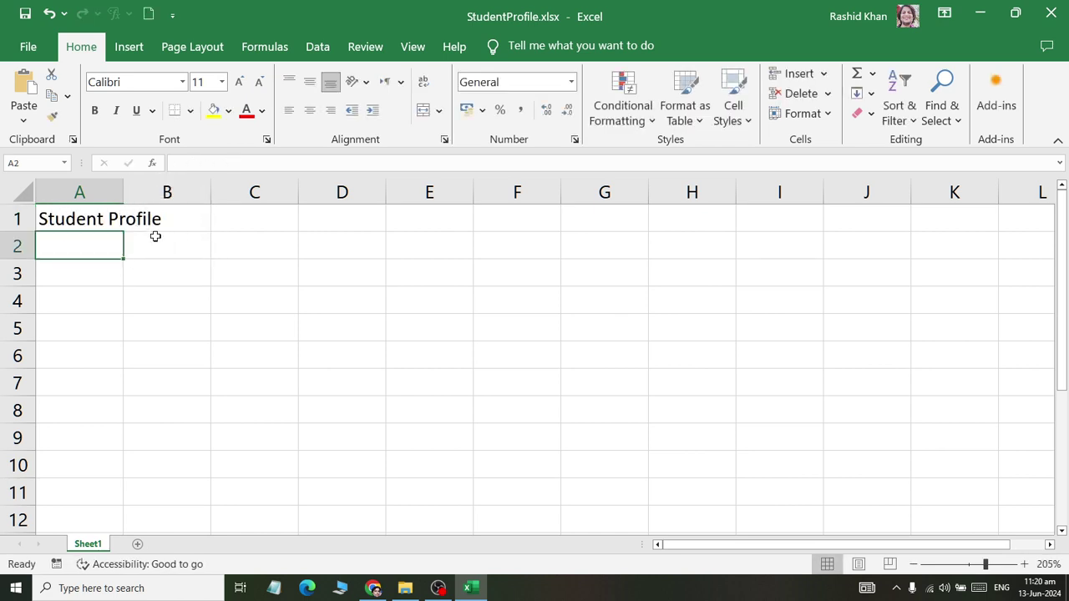
{"action": "type", "text": "S"}
{"action": "key", "text": "BackSpace"}
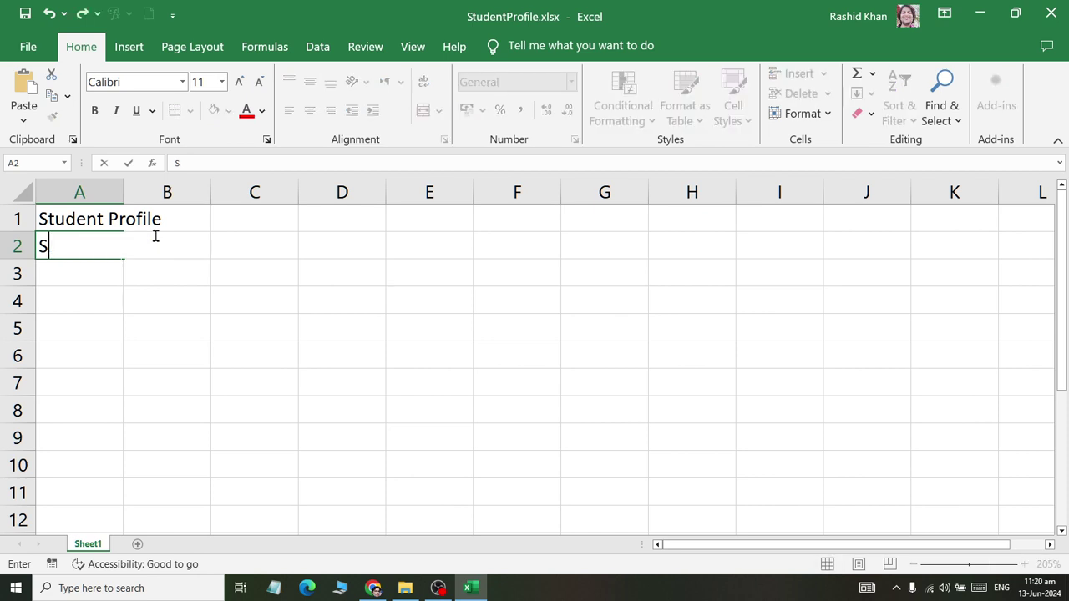
{"action": "key", "text": "BackSpace"}
{"action": "type", "text": "S"}
{"action": "key", "text": "BackSpace"}
{"action": "key", "text": "BackSpace"}
{"action": "key", "text": "BackSpace"}
{"action": "type", "text": "k>"}
{"action": "key", "text": "BackSpace"}
{"action": "key", "text": "BackSpace"}
{"action": "key", "text": "BackSpace"}
{"action": "key", "text": "BackSpace"}
{"action": "key", "text": "BackSpace"}
{"action": "type", "text": "DsS"}
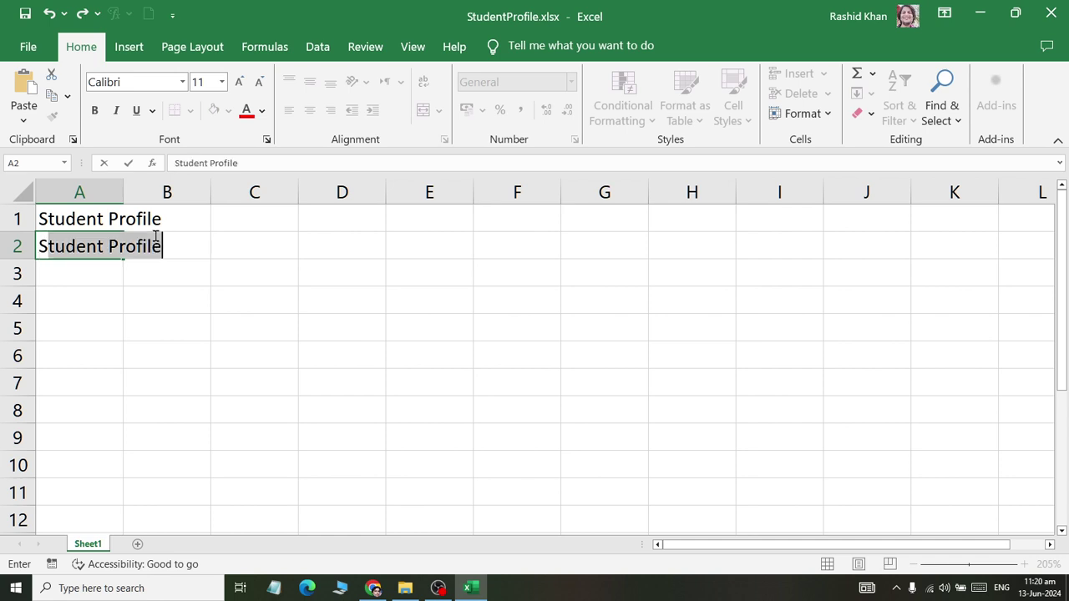
{"action": "type", "text": "#"}
{"action": "key", "text": "Tab"}
Add headers Roll #, Full Name, Father's name, Surname, Date of Birth and Gender in B2:G2
{"action": "type", "text": "R"}
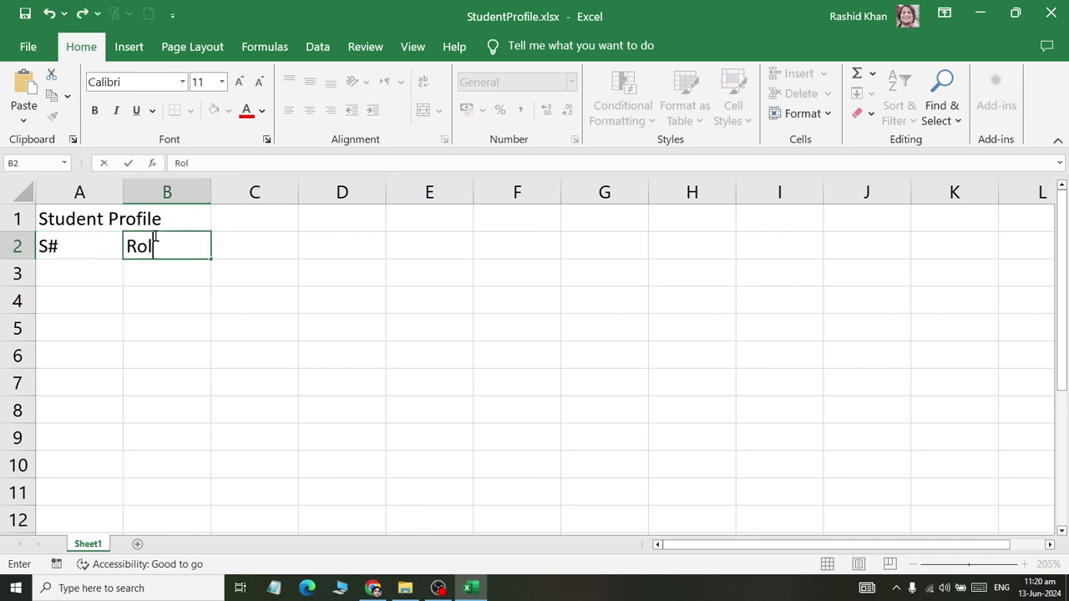
{"action": "key", "text": "Tab"}
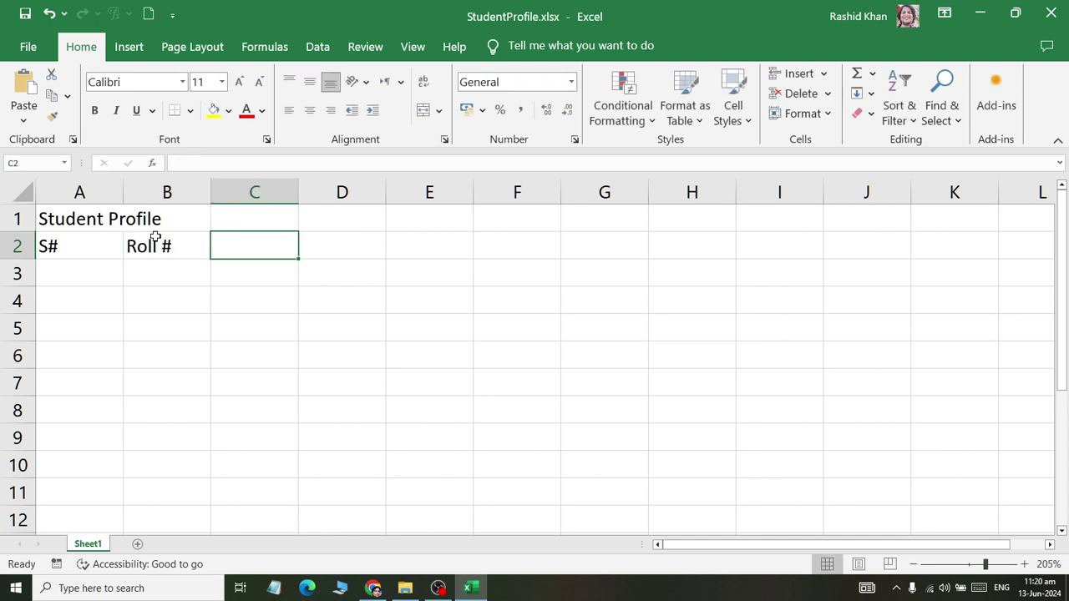
{"action": "type", "text": "Full Name"}
{"action": "key", "text": "Tab"}
{"action": "type", "text": "fa"}
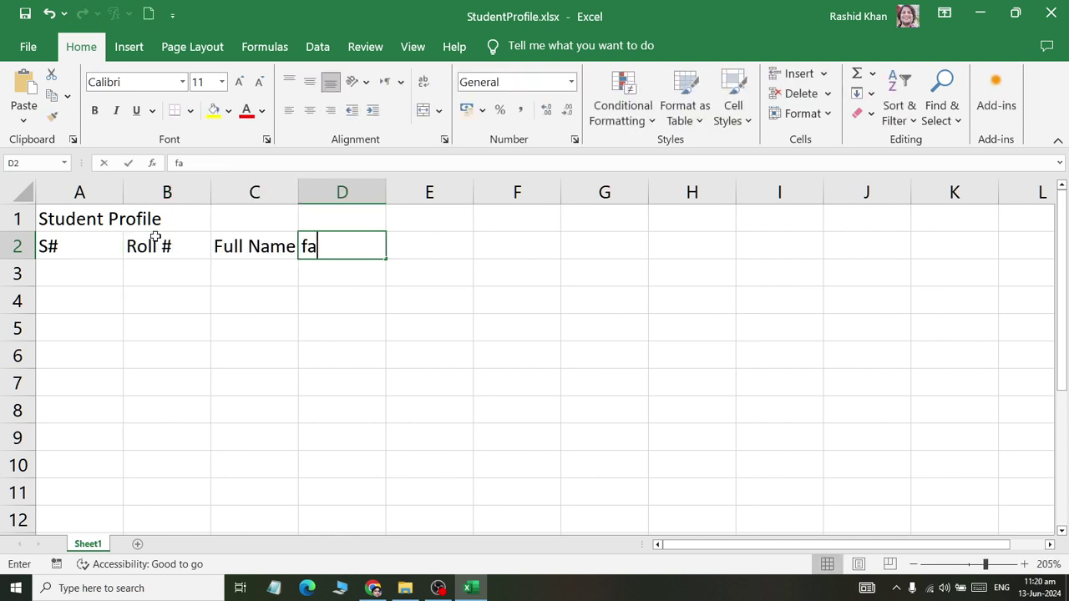
{"action": "type", "text": "t"}
{"action": "key", "text": "BackSpace"}
{"action": "type", "text": "Fat"}
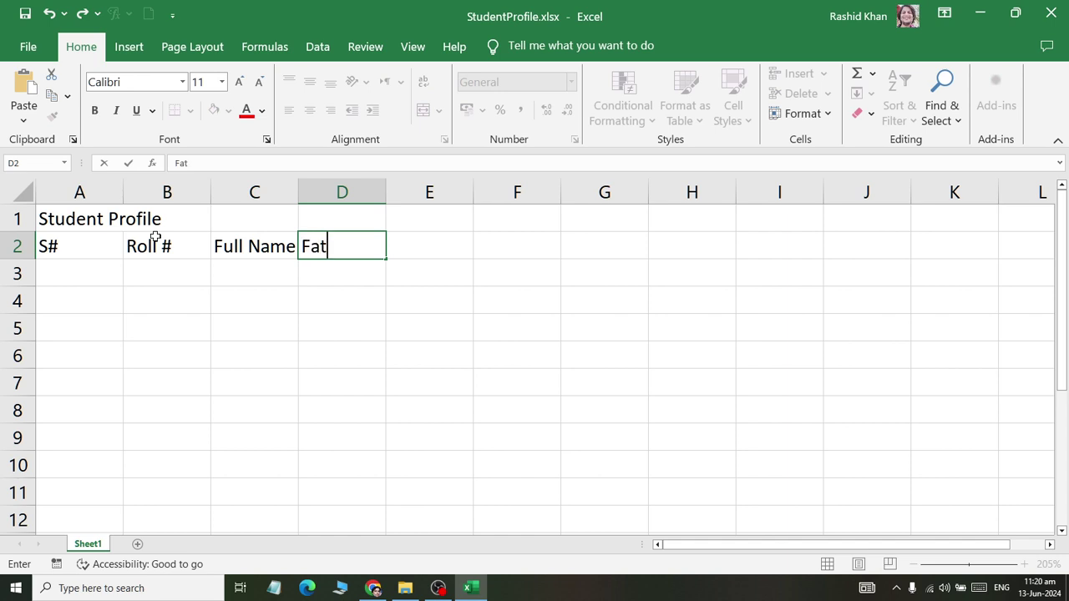
{"action": "type", "text": "her's name"}
{"action": "key", "text": "Tab"}
{"action": "type", "text": "Su"}
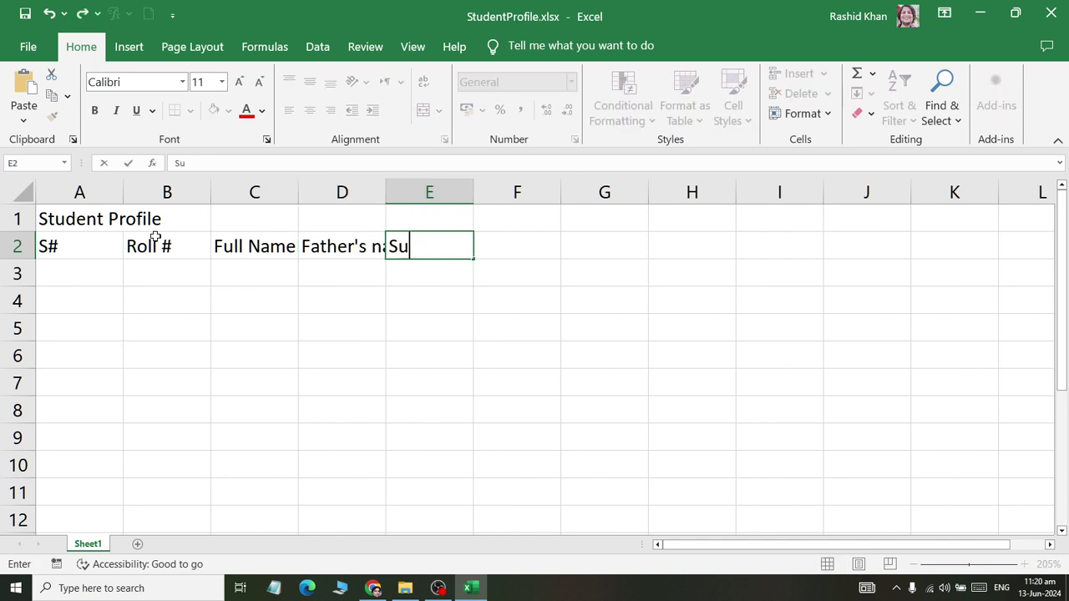
{"action": "type", "text": "rname"}
{"action": "key", "text": "Tab"}
{"action": "type", "text": "Date of Birth"}
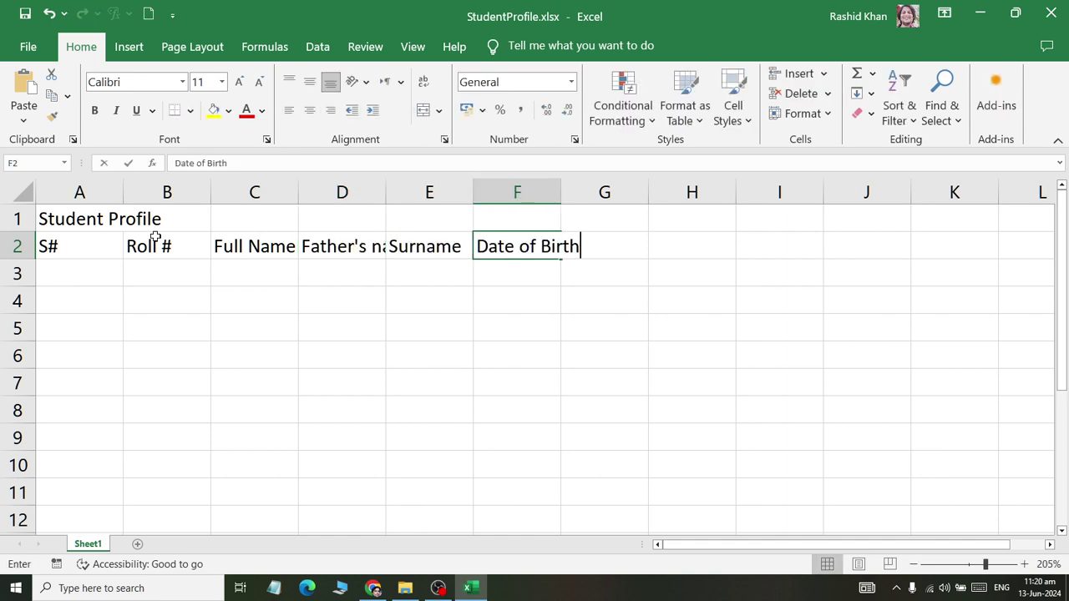
{"action": "key", "text": "Tab"}
{"action": "type", "text": "Gender"}
{"action": "key", "text": "Tab"}
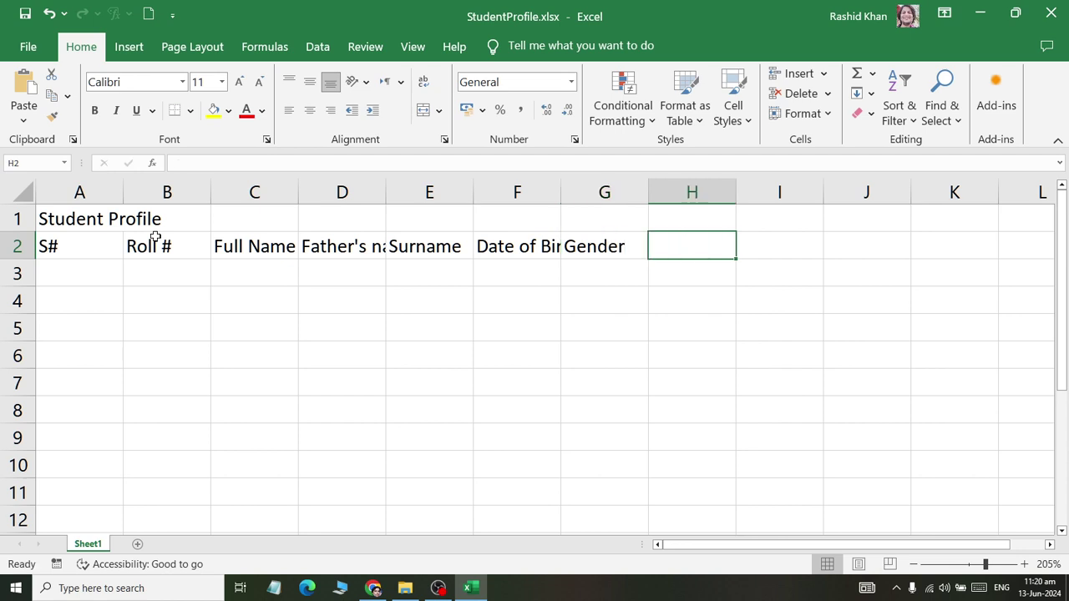
Add headers Class, Section, Address, City and Contact in H2:L2
{"action": "type", "text": "Class"}
{"action": "key", "text": "Tab"}
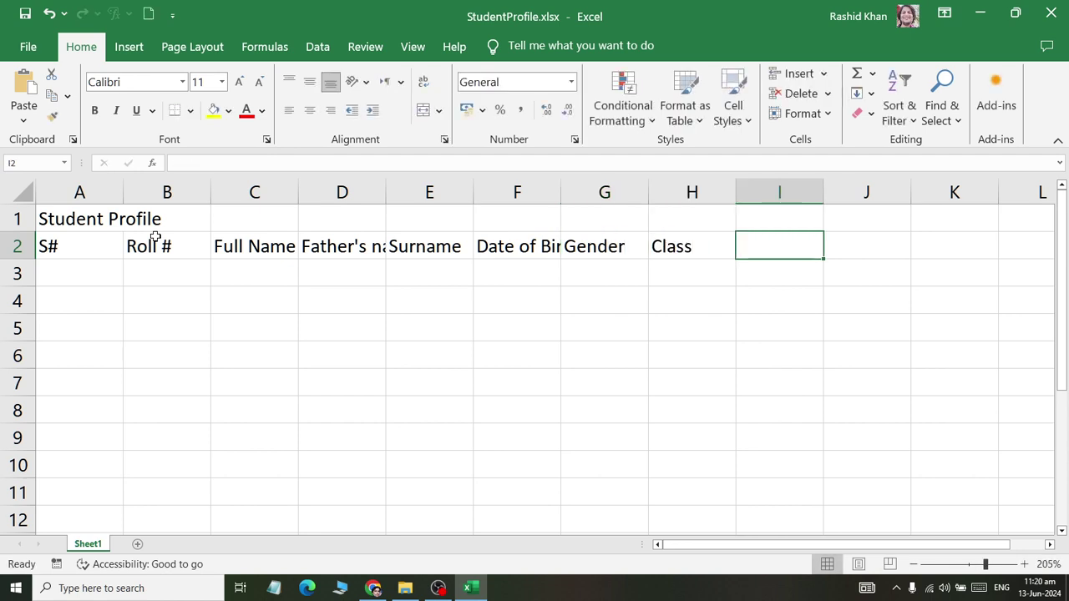
{"action": "type", "text": "Section"}
{"action": "key", "text": "Tab"}
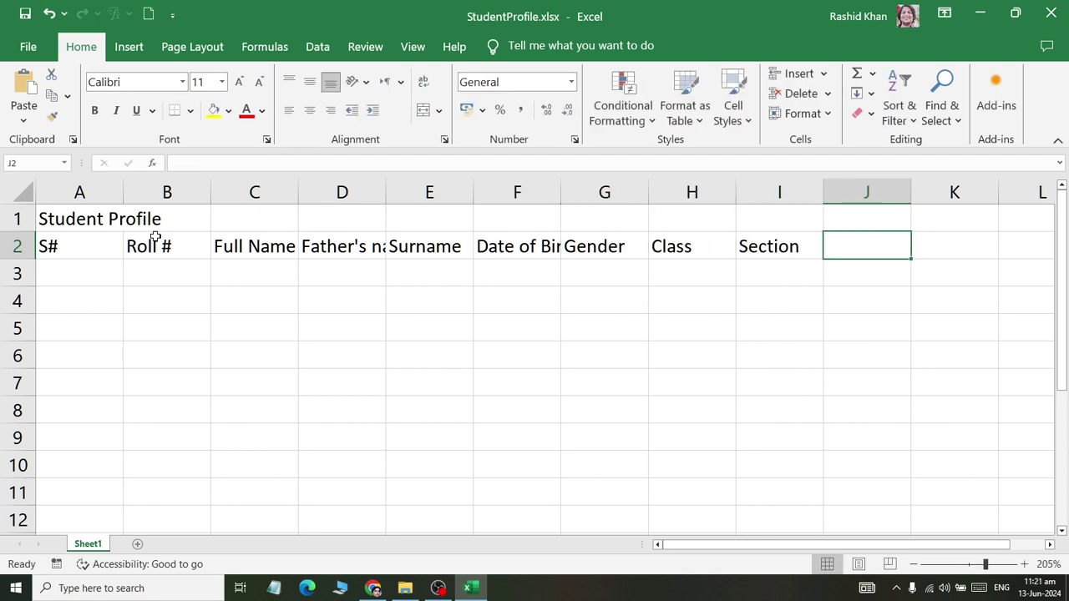
{"action": "type", "text": "City"}
{"action": "key", "text": "Tab"}
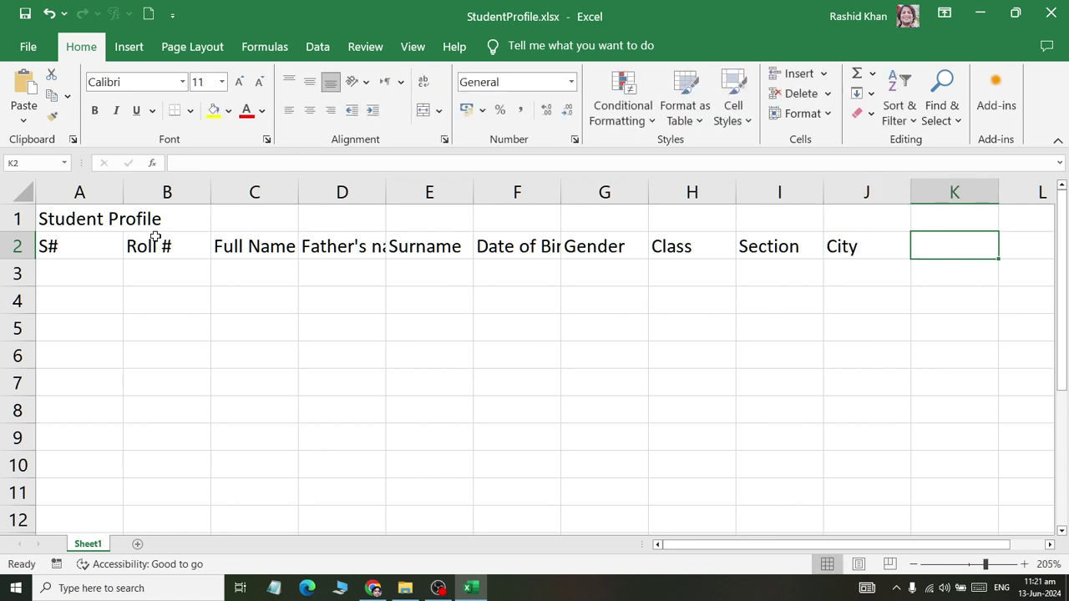
{"action": "type", "text": "A"}
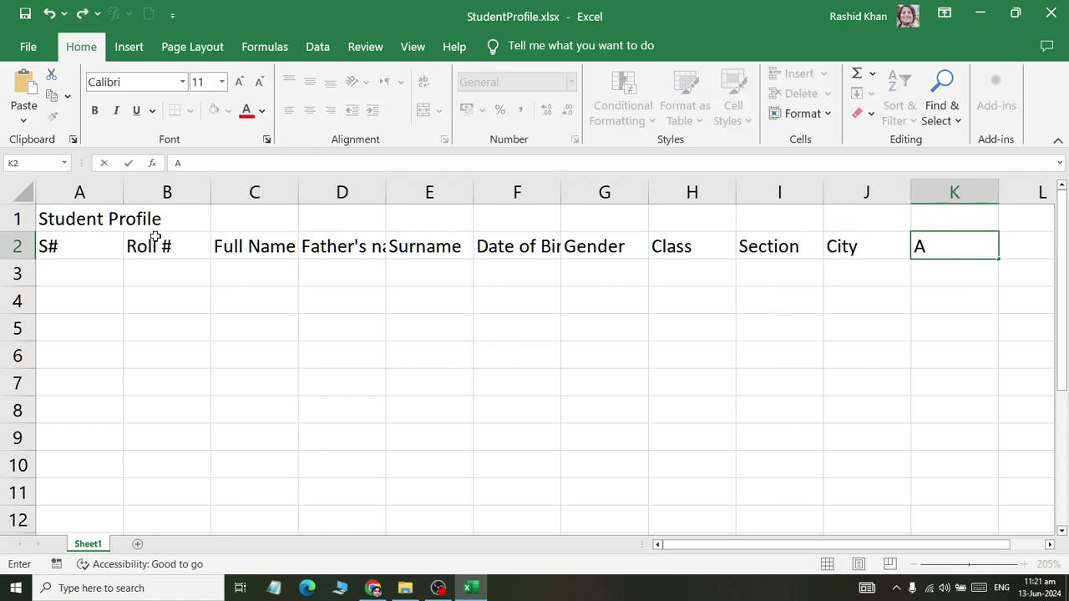
{"action": "key", "text": "Left"}
{"action": "type", "text": "Add"}
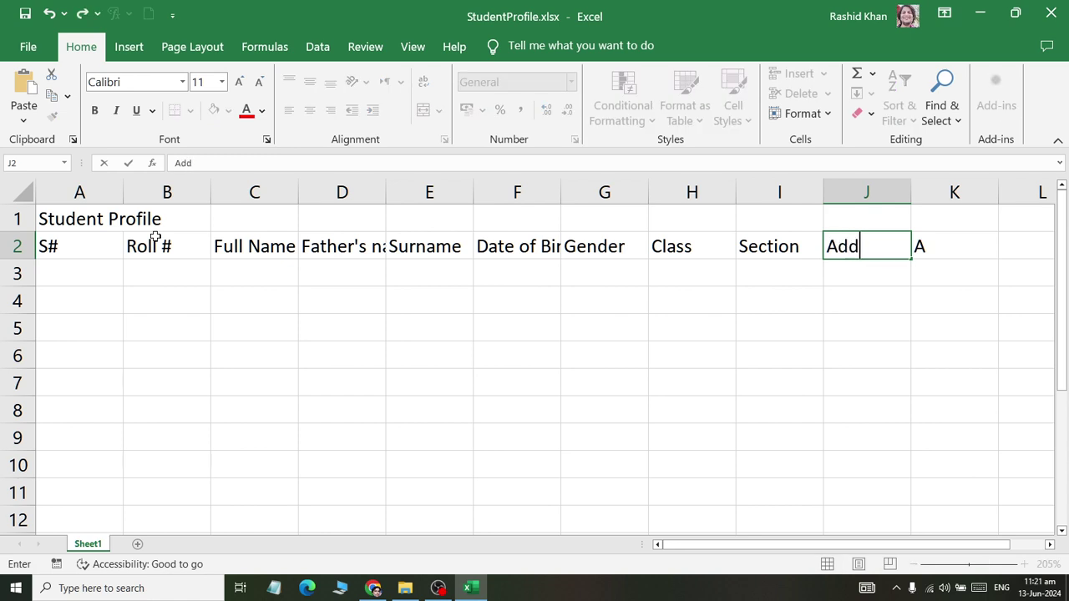
{"action": "type", "text": "ress"}
{"action": "key", "text": "Tab"}
{"action": "type", "text": "City"}
{"action": "key", "text": "Tab"}
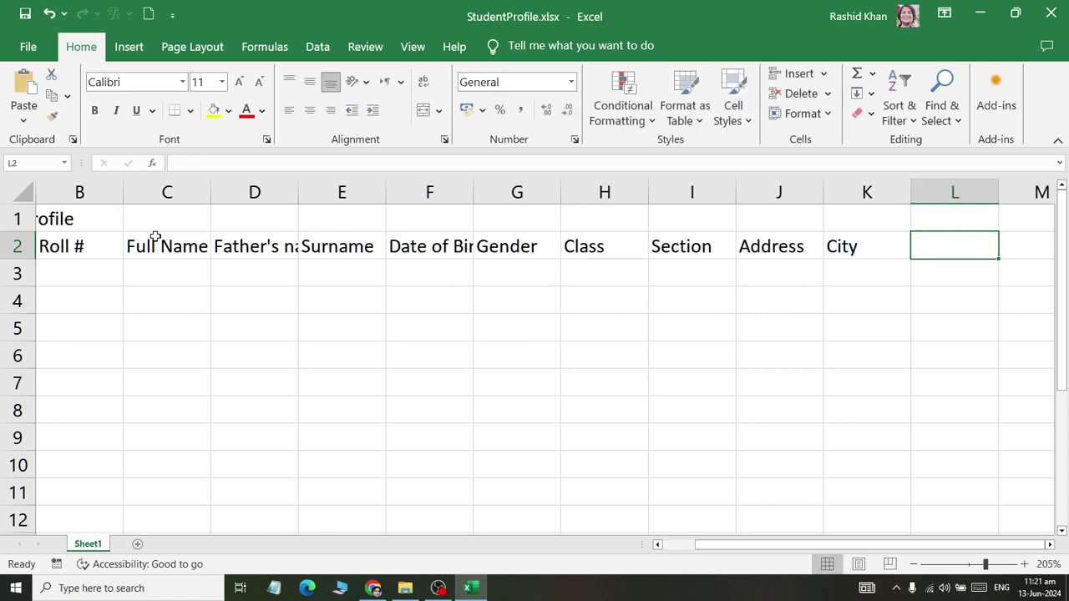
{"action": "type", "text": "distr"}
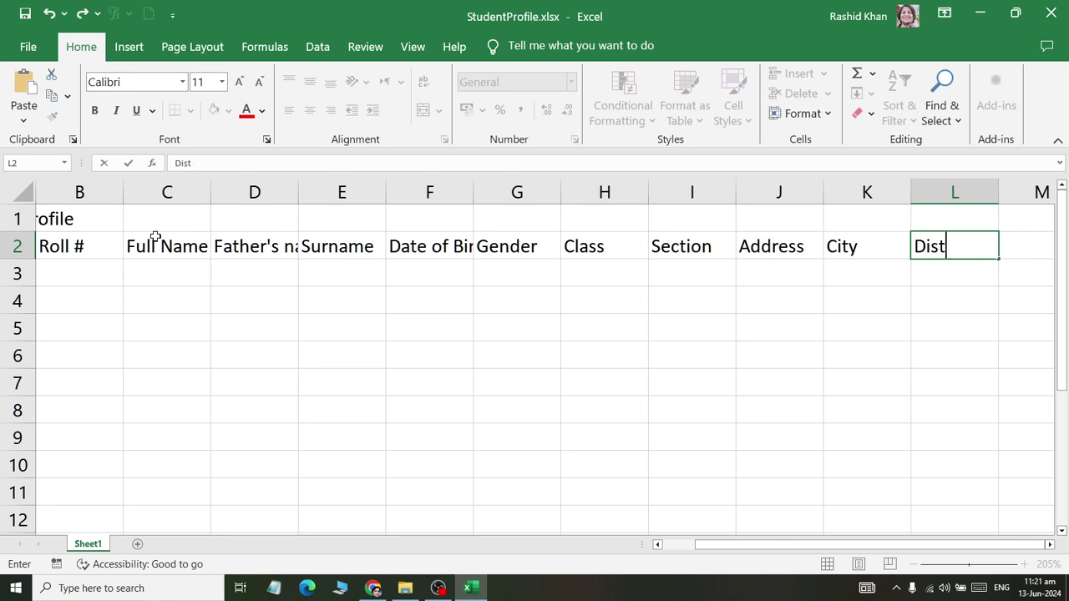
{"action": "key", "text": "BackSpace"}
{"action": "key", "text": "BackSpace"}
{"action": "key", "text": "BackSpace"}
{"action": "key", "text": "BackSpace"}
{"action": "type", "text": "Contact"}
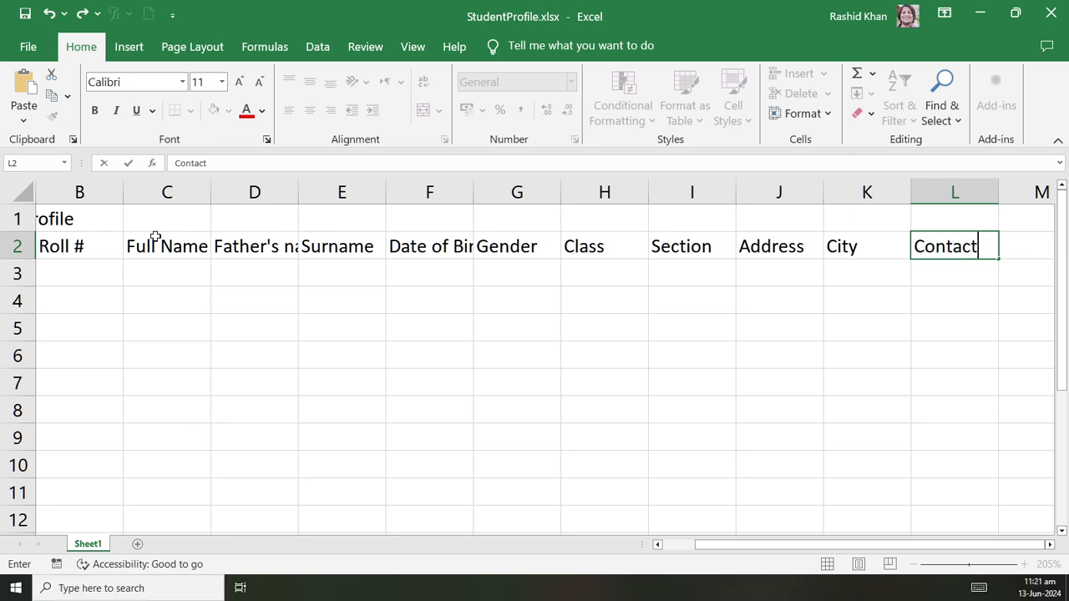
{"action": "key", "text": "Return"}
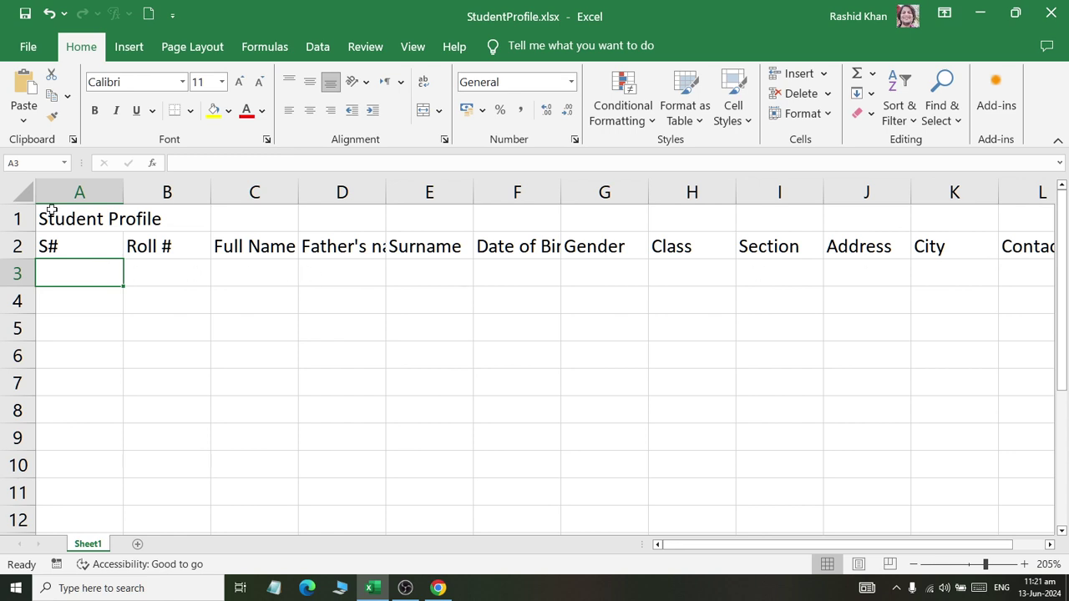
Merge and centre the title across A1:L1 in bold Title style at size 22
{"action": "left_click_drag", "start_coordinate": [52, 210], "coordinate": [867, 223]}
{"action": "left_click", "coordinate": [423, 111]}
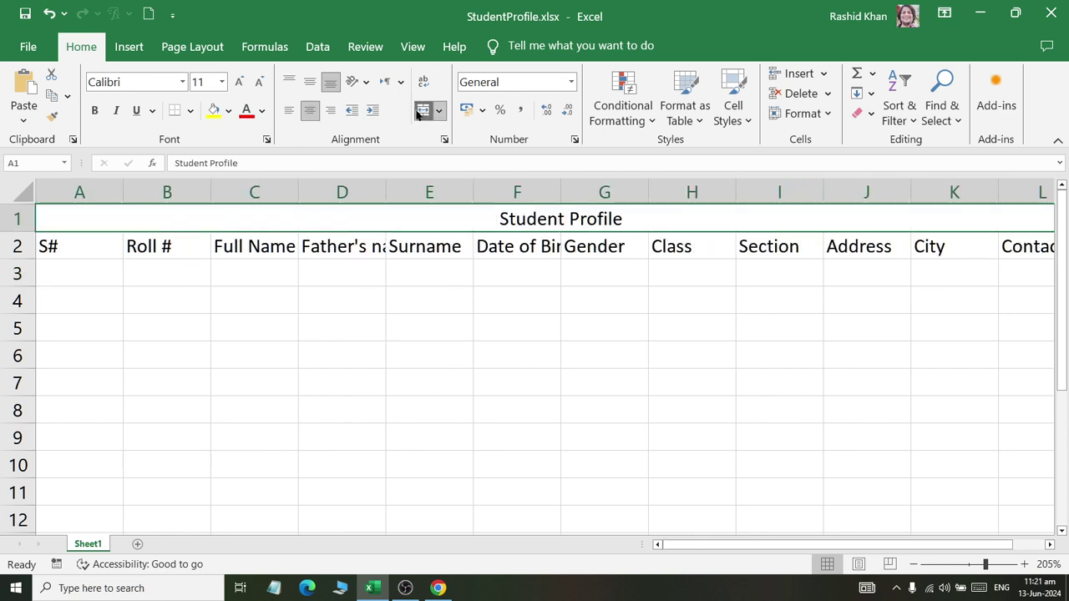
{"action": "left_click", "coordinate": [743, 126]}
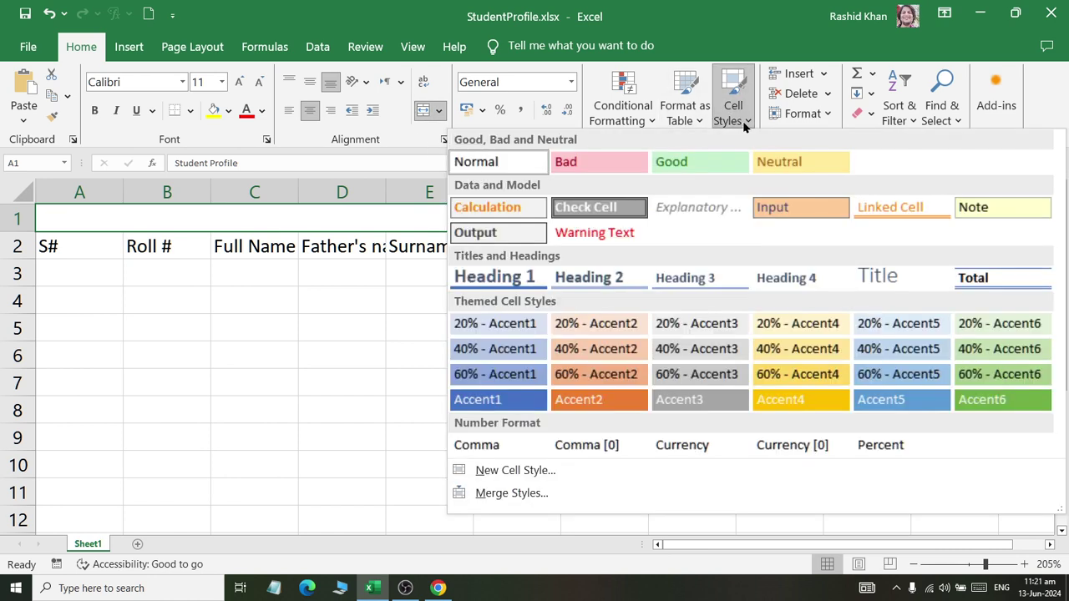
{"action": "left_click", "coordinate": [900, 278]}
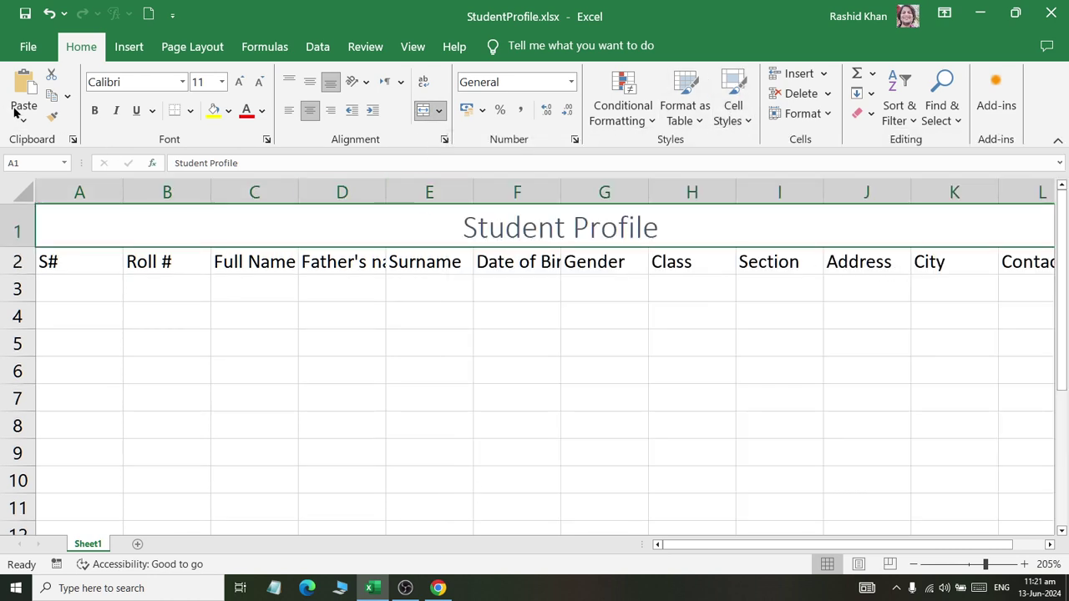
{"action": "left_click", "coordinate": [94, 110]}
{"action": "left_click", "coordinate": [240, 81]}
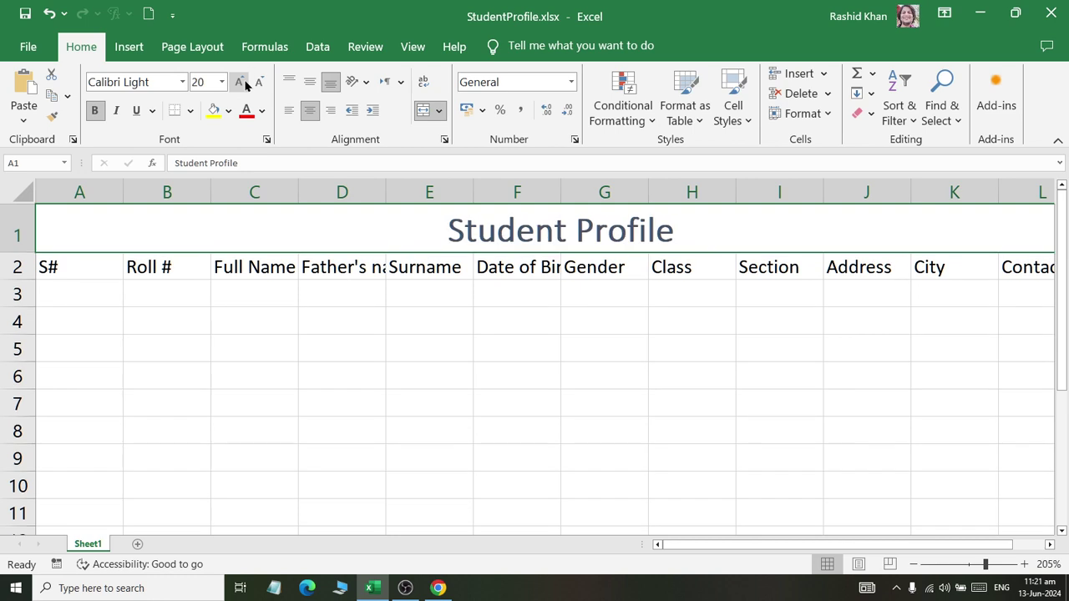
{"action": "left_click", "coordinate": [240, 81]}
Make row 1 taller and re-merge the title centred across the row
{"action": "left_click_drag", "start_coordinate": [16, 257], "coordinate": [17, 262]}
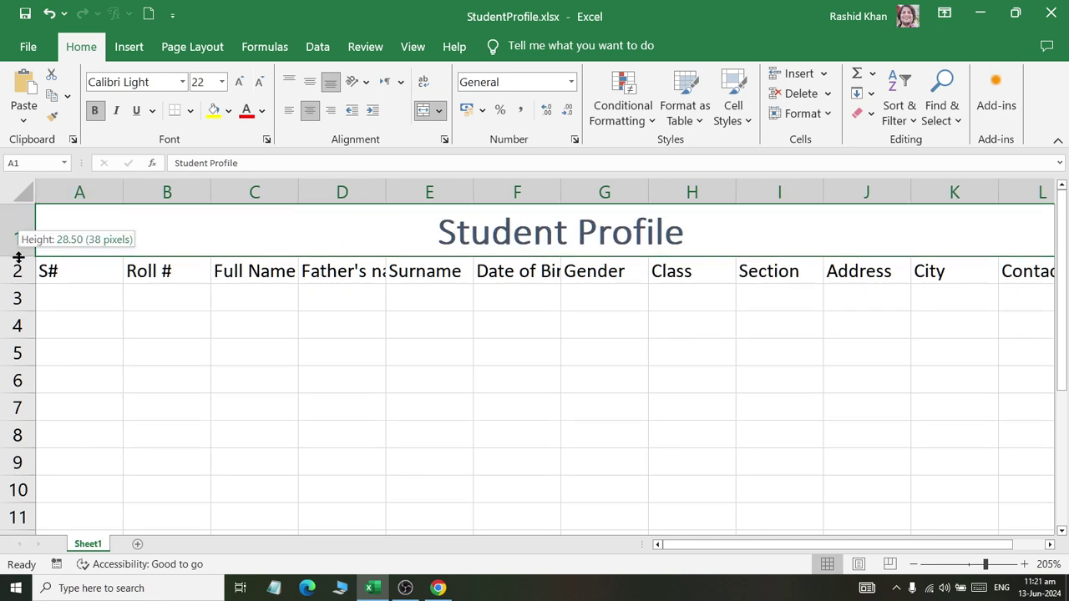
{"action": "left_click", "coordinate": [423, 115]}
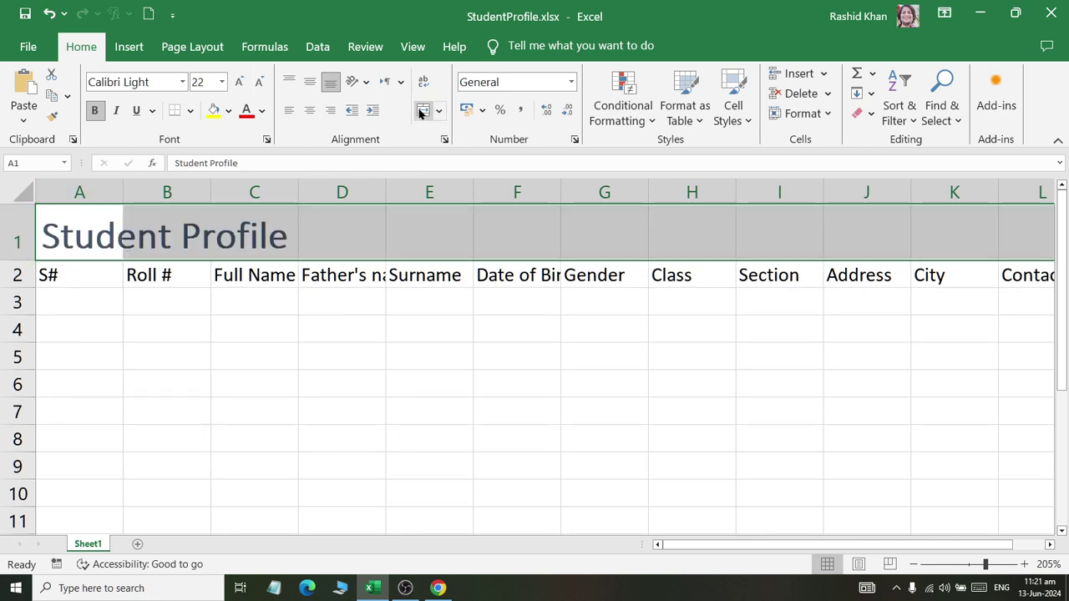
{"action": "left_click", "coordinate": [421, 113]}
{"action": "left_click", "coordinate": [1049, 545]}
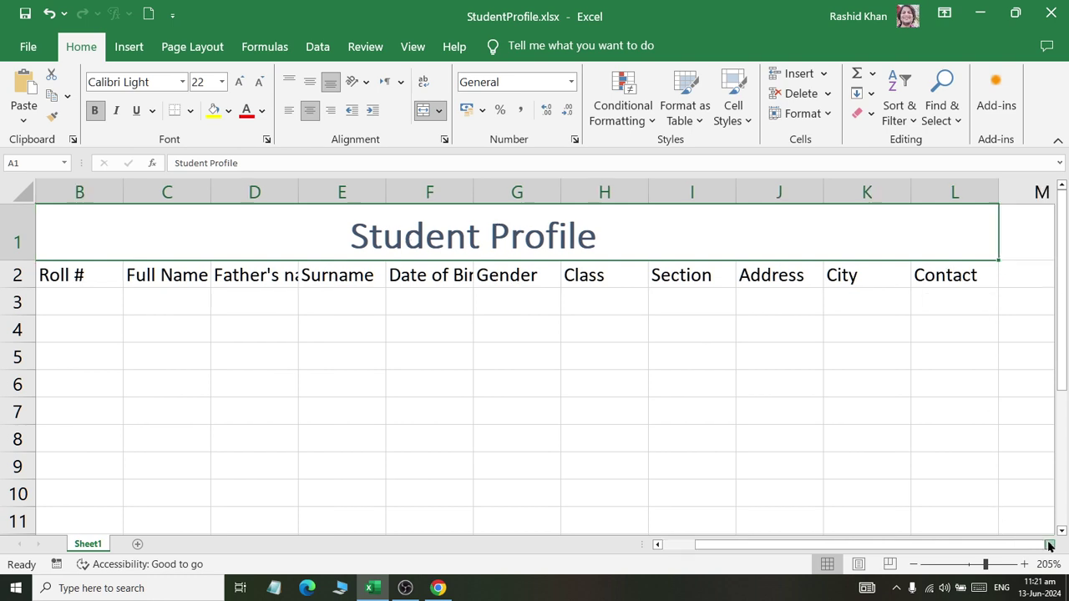
{"action": "left_click", "coordinate": [1048, 545]}
{"action": "left_click_drag", "start_coordinate": [992, 545], "coordinate": [781, 525]}
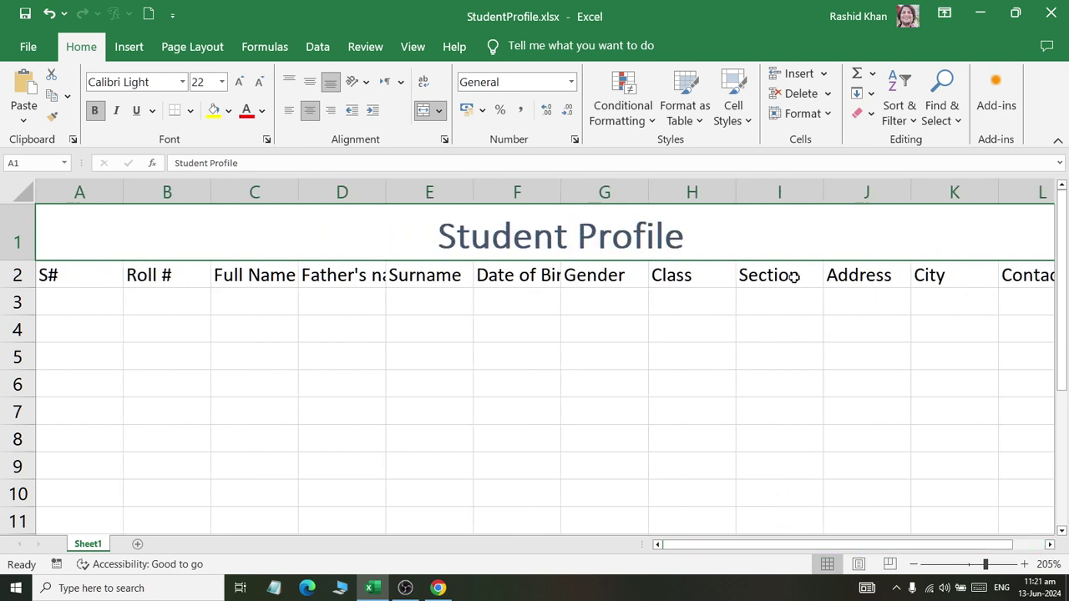
Give headers A2:L2 the Heading 1 style, centred horizontally and vertically, with wrapped text
{"action": "left_click_drag", "start_coordinate": [81, 274], "coordinate": [873, 278]}
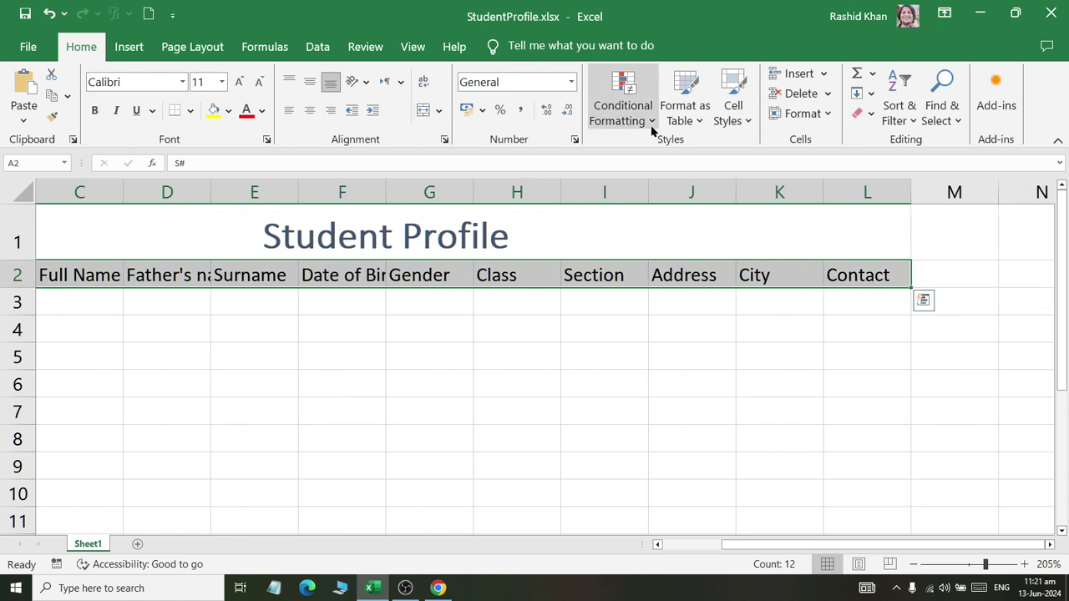
{"action": "left_click", "coordinate": [732, 113]}
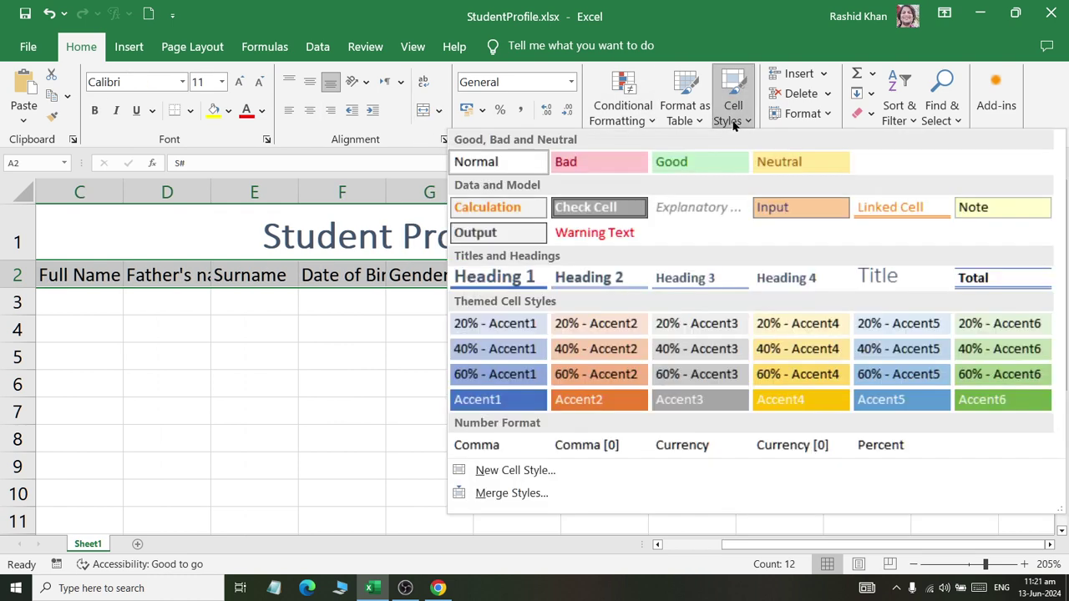
{"action": "left_click", "coordinate": [504, 277]}
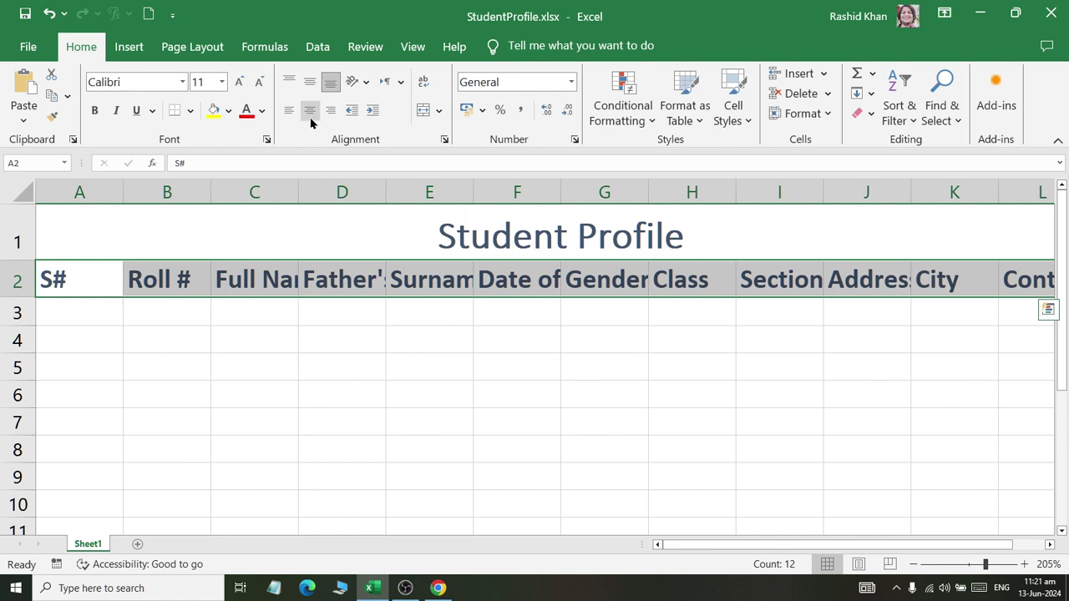
{"action": "left_click", "coordinate": [310, 114]}
{"action": "left_click", "coordinate": [308, 83]}
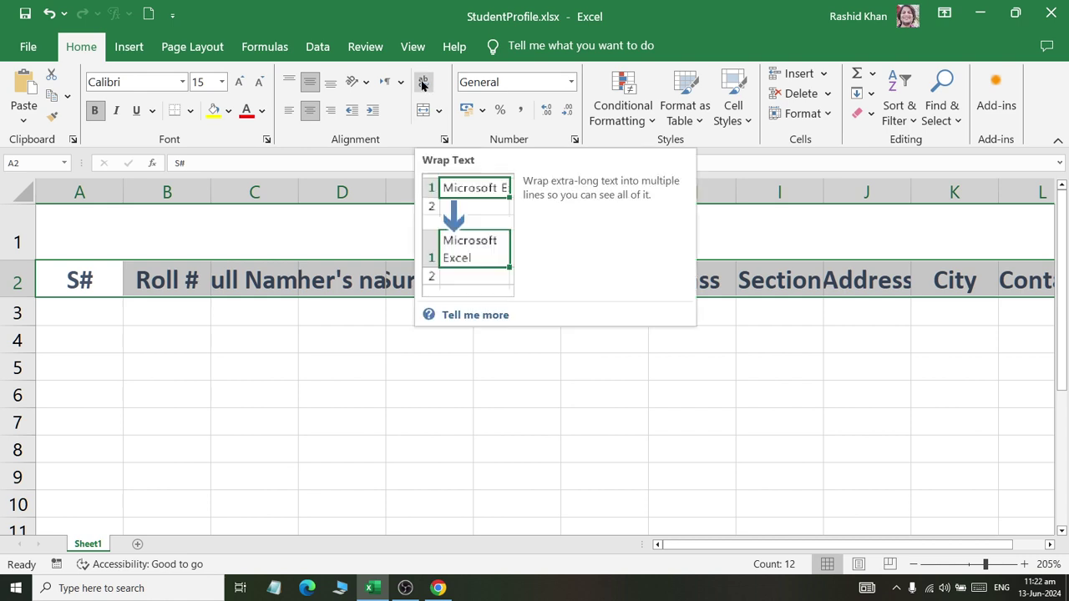
{"action": "left_click", "coordinate": [424, 85]}
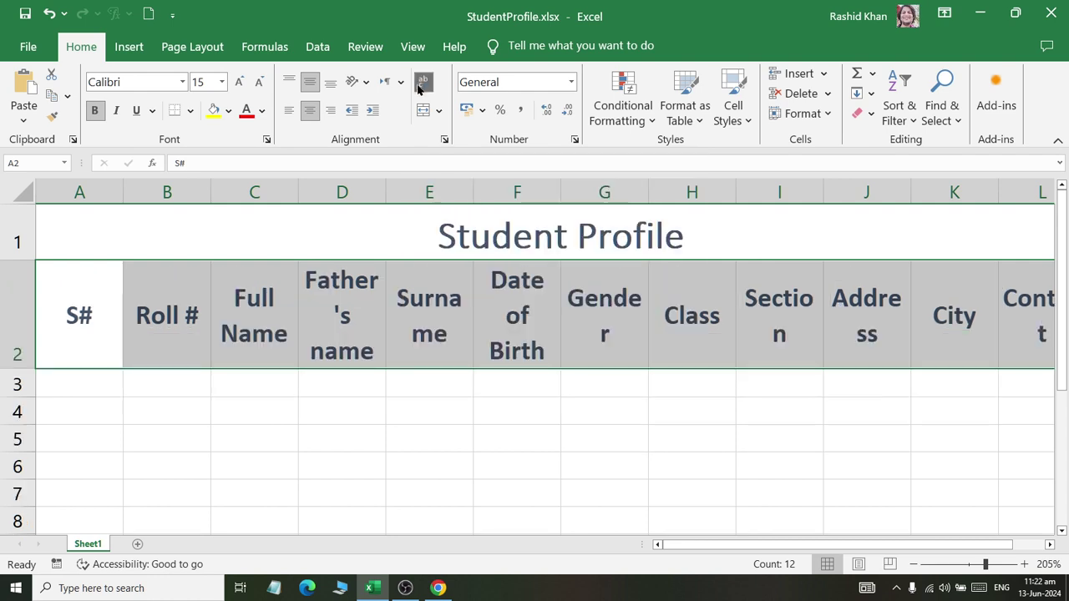
{"action": "left_click", "coordinate": [107, 281]}
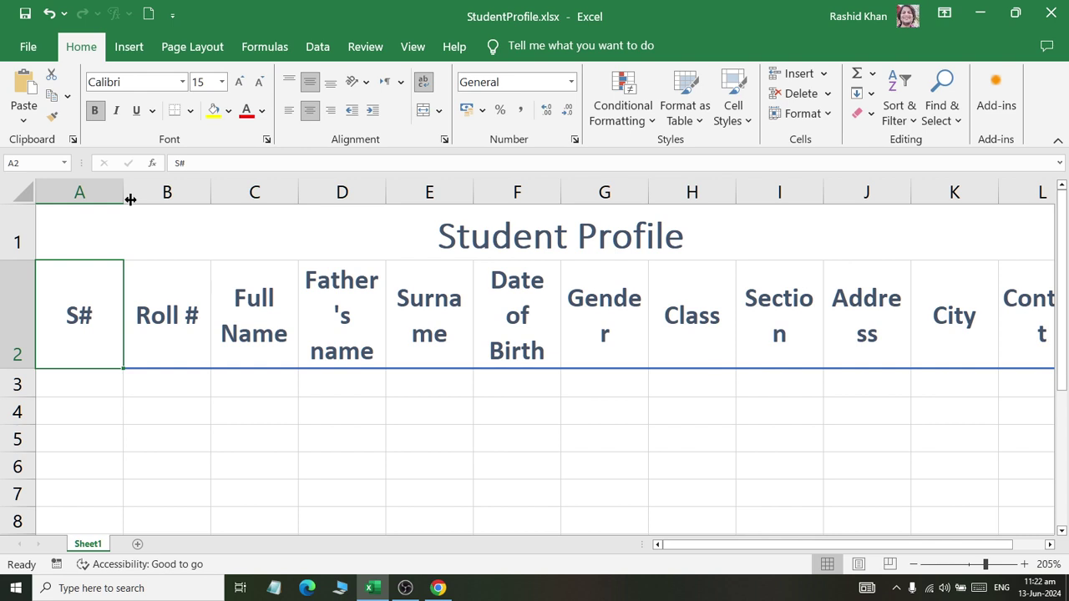
Narrow columns A and B and widen columns C through G to fit their headers
{"action": "left_click_drag", "start_coordinate": [124, 188], "coordinate": [86, 189]}
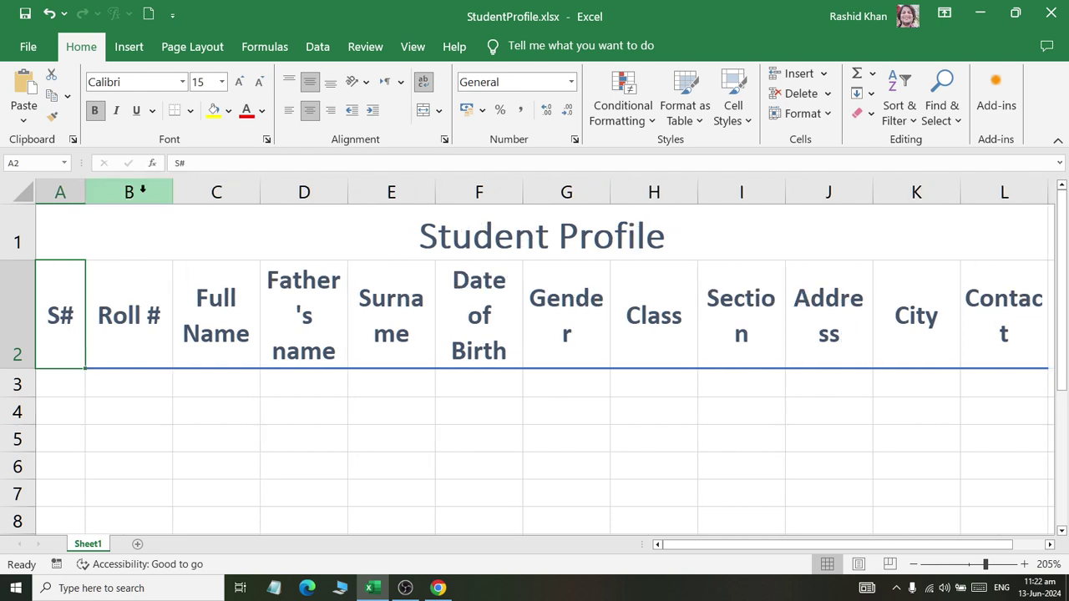
{"action": "left_click_drag", "start_coordinate": [177, 182], "coordinate": [165, 184]}
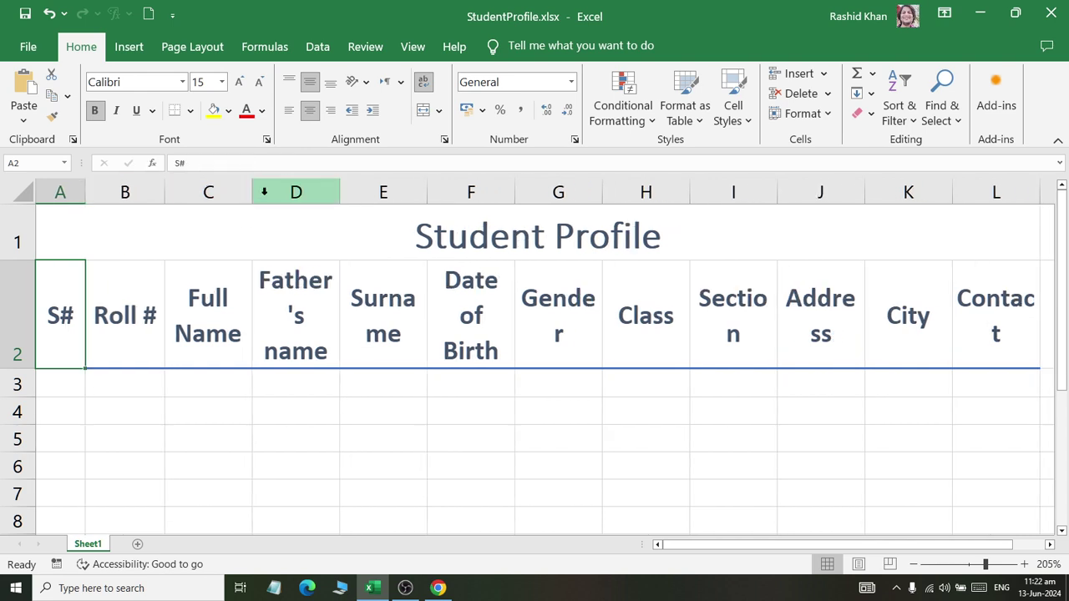
{"action": "left_click_drag", "start_coordinate": [253, 190], "coordinate": [344, 192]}
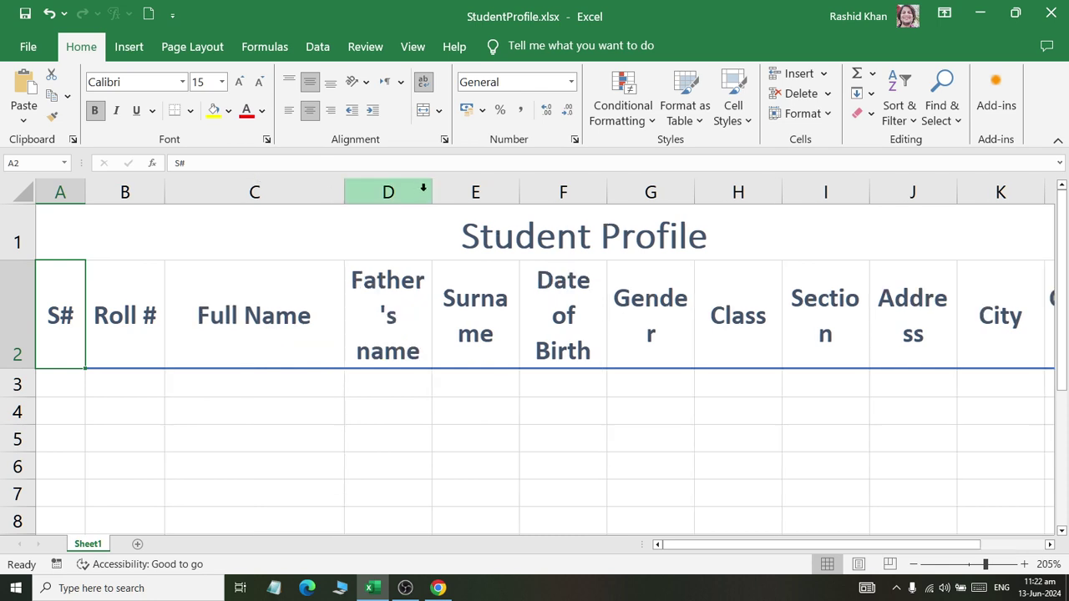
{"action": "left_click_drag", "start_coordinate": [431, 192], "coordinate": [516, 192]}
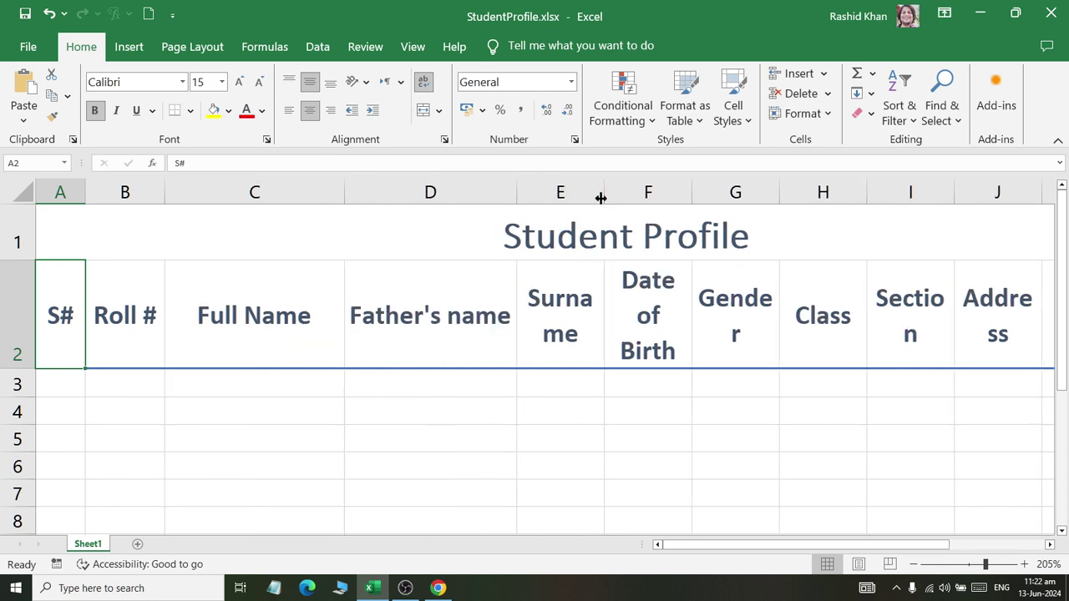
{"action": "left_click_drag", "start_coordinate": [600, 198], "coordinate": [638, 198]}
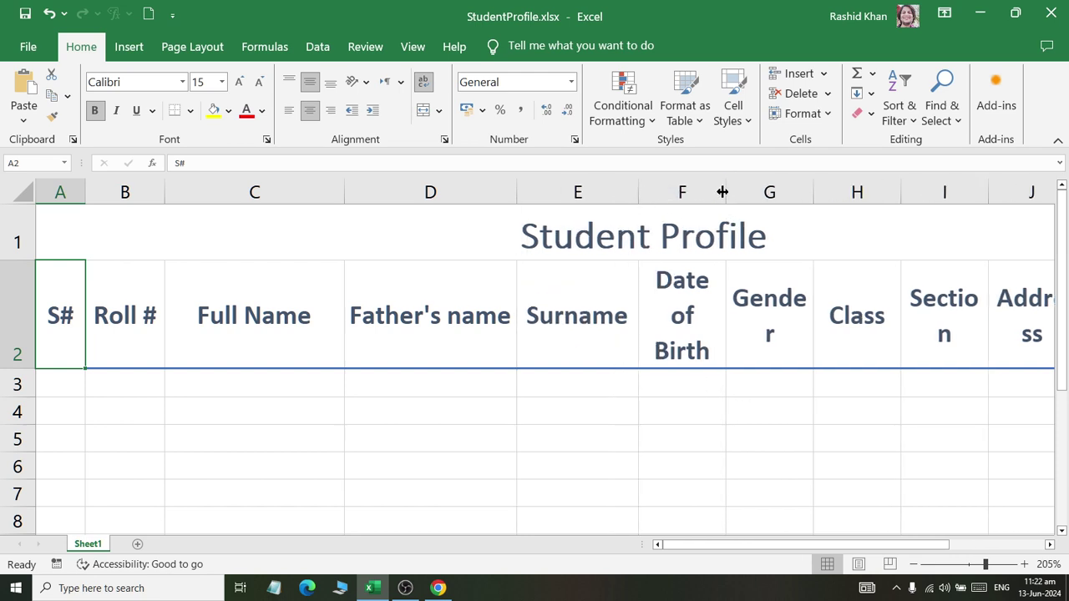
{"action": "left_click_drag", "start_coordinate": [722, 192], "coordinate": [736, 192]}
{"action": "left_click_drag", "start_coordinate": [827, 192], "coordinate": [838, 192]}
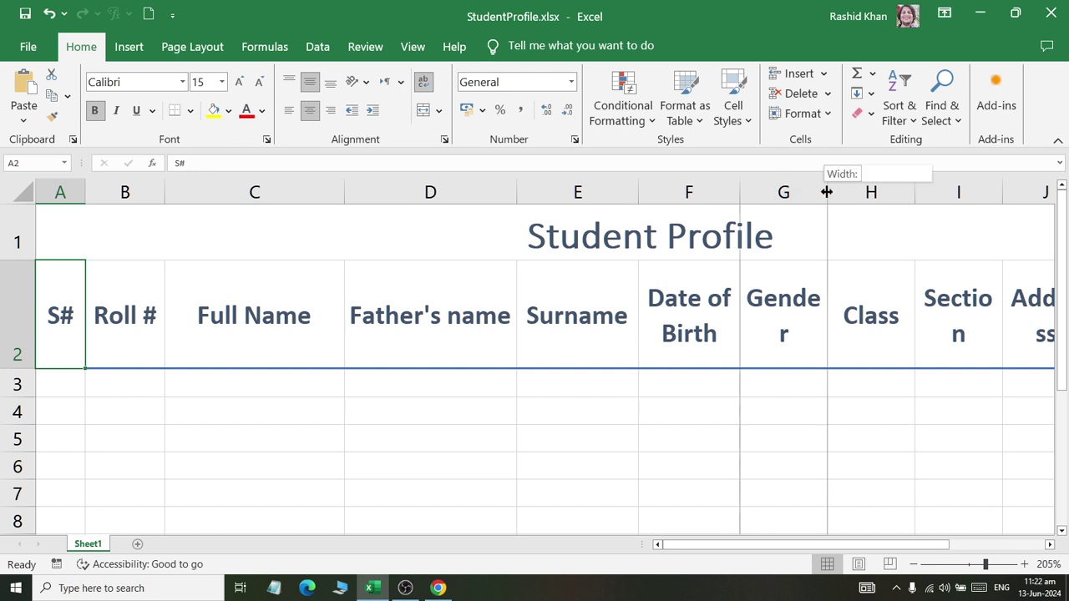
Widen columns I through L so Section, Address (26.71), City and Contact fit
{"action": "left_click", "coordinate": [1049, 544]}
{"action": "left_click", "coordinate": [1050, 545]}
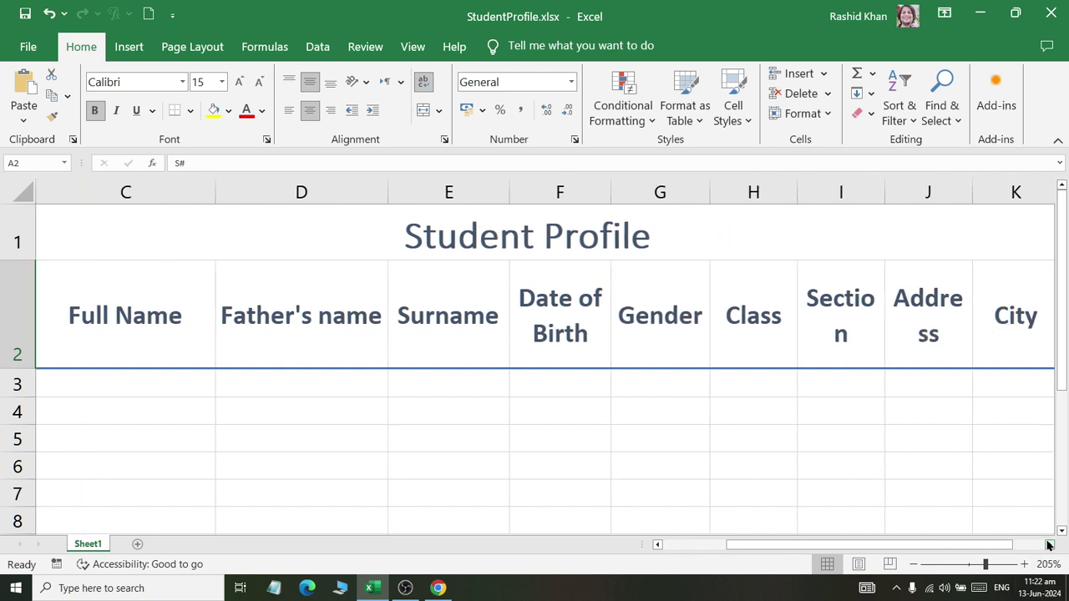
{"action": "left_click", "coordinate": [1049, 544]}
{"action": "left_click", "coordinate": [720, 192]}
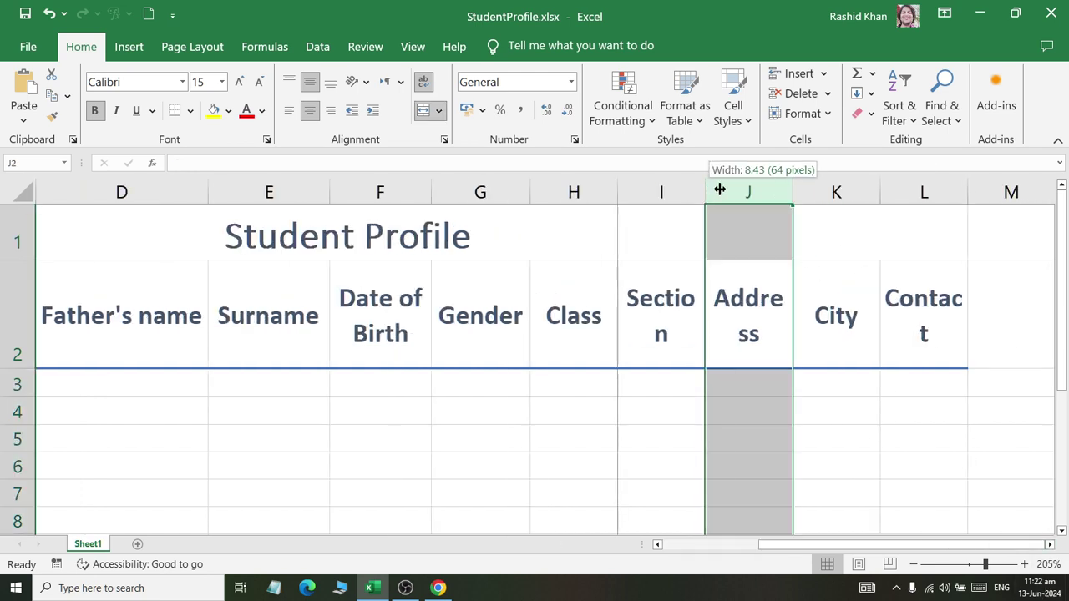
{"action": "left_click_drag", "start_coordinate": [705, 192], "coordinate": [723, 192]}
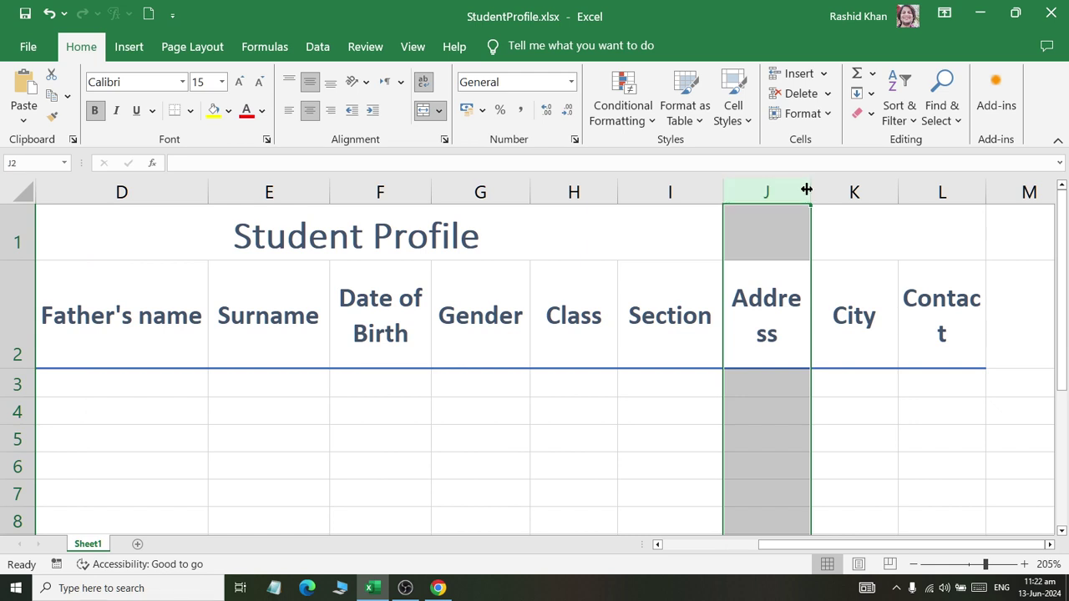
{"action": "left_click_drag", "start_coordinate": [805, 192], "coordinate": [987, 194]}
{"action": "left_click", "coordinate": [1048, 544]}
{"action": "left_click", "coordinate": [1049, 544]}
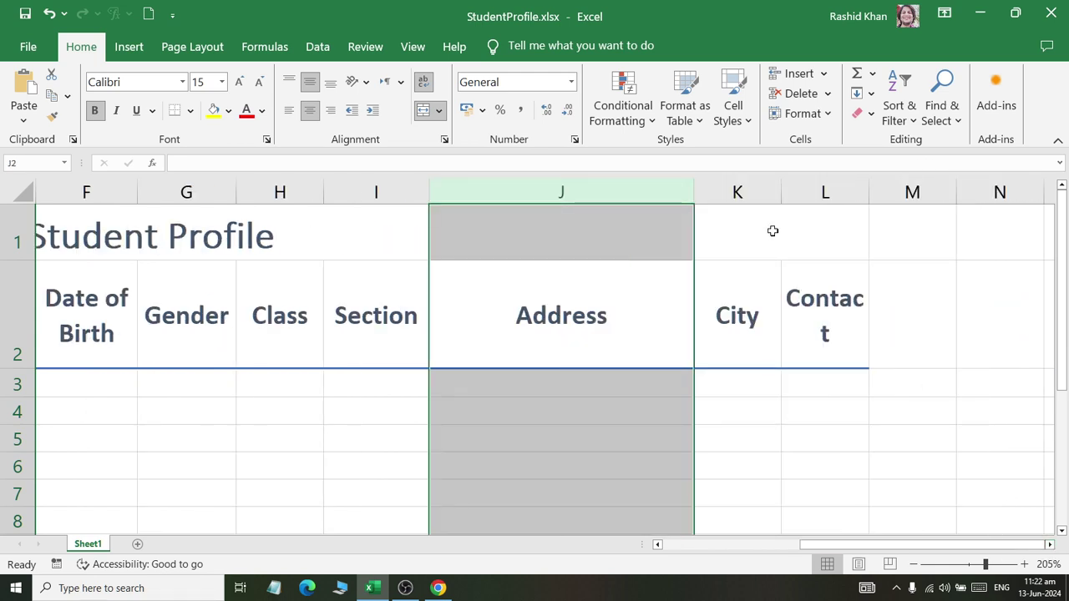
{"action": "left_click_drag", "start_coordinate": [777, 193], "coordinate": [805, 193]}
{"action": "left_click_drag", "start_coordinate": [893, 193], "coordinate": [931, 194]}
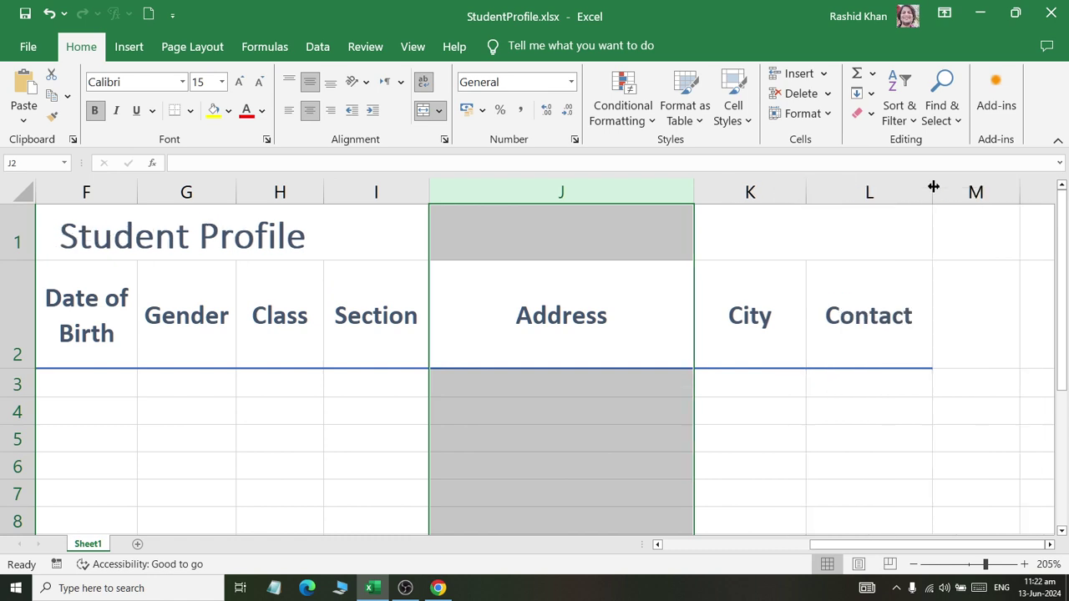
Give headers A2:L2 All Borders plus a Thick Outside Border
{"action": "left_click", "coordinate": [768, 382]}
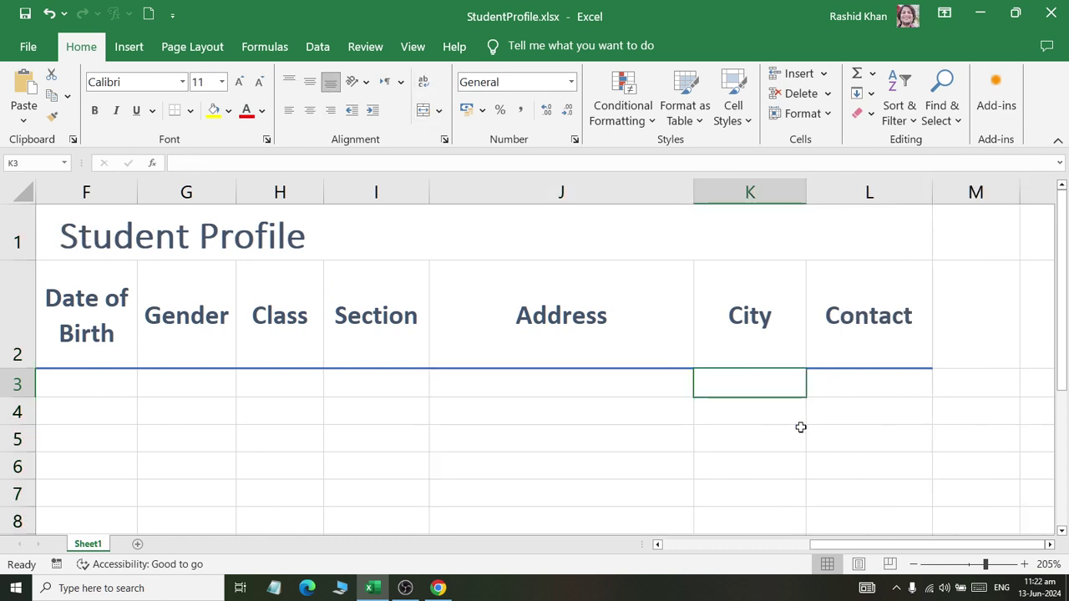
{"action": "mouse_move", "coordinate": [819, 411]}
{"action": "left_mouse_down"}
{"action": "mouse_move", "coordinate": [3, 425]}
{"action": "mouse_move", "coordinate": [3, 411]}
{"action": "left_mouse_up"}
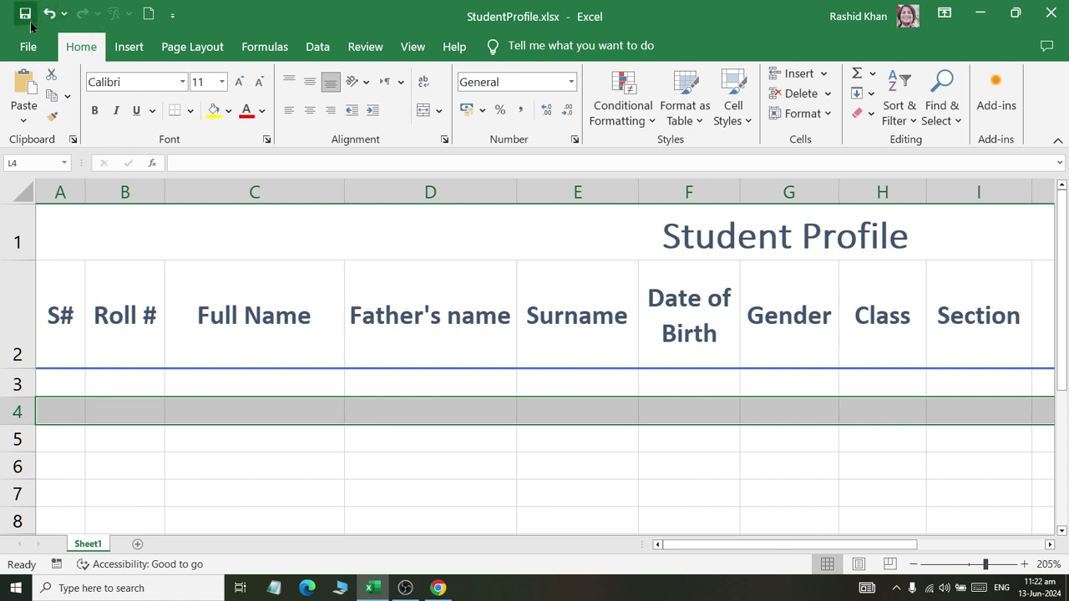
{"action": "left_click_drag", "start_coordinate": [56, 322], "coordinate": [866, 313]}
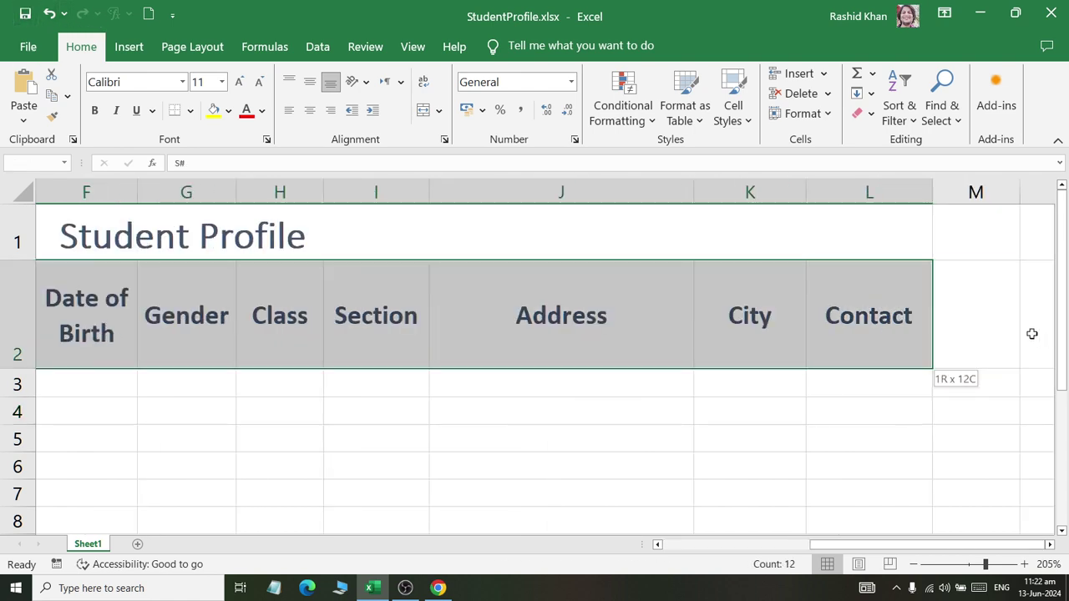
{"action": "left_click", "coordinate": [191, 110]}
{"action": "left_click", "coordinate": [200, 270]}
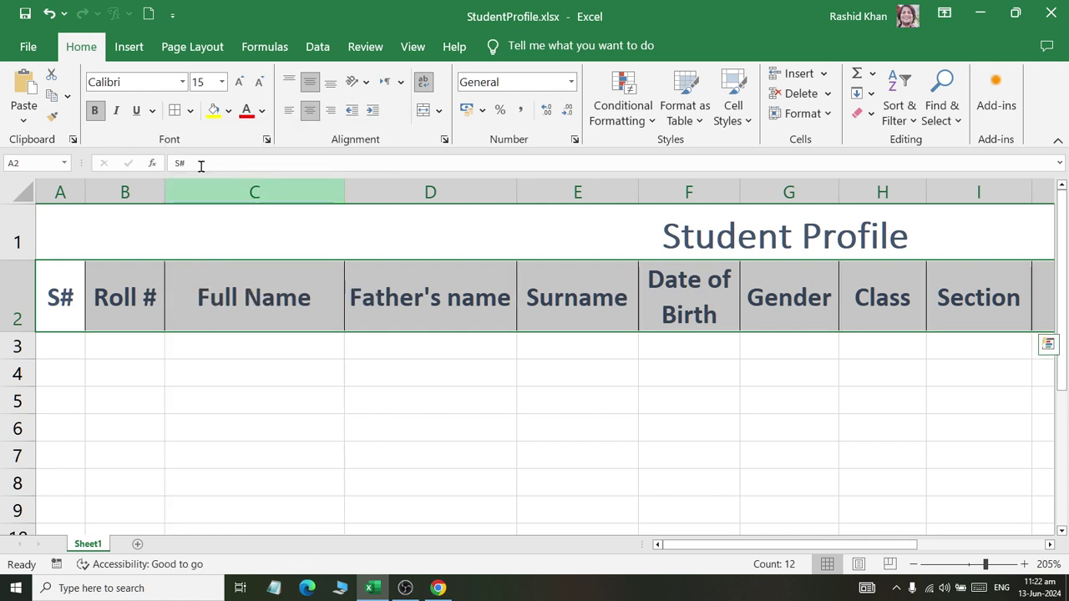
{"action": "left_click", "coordinate": [190, 110]}
{"action": "left_click", "coordinate": [198, 317]}
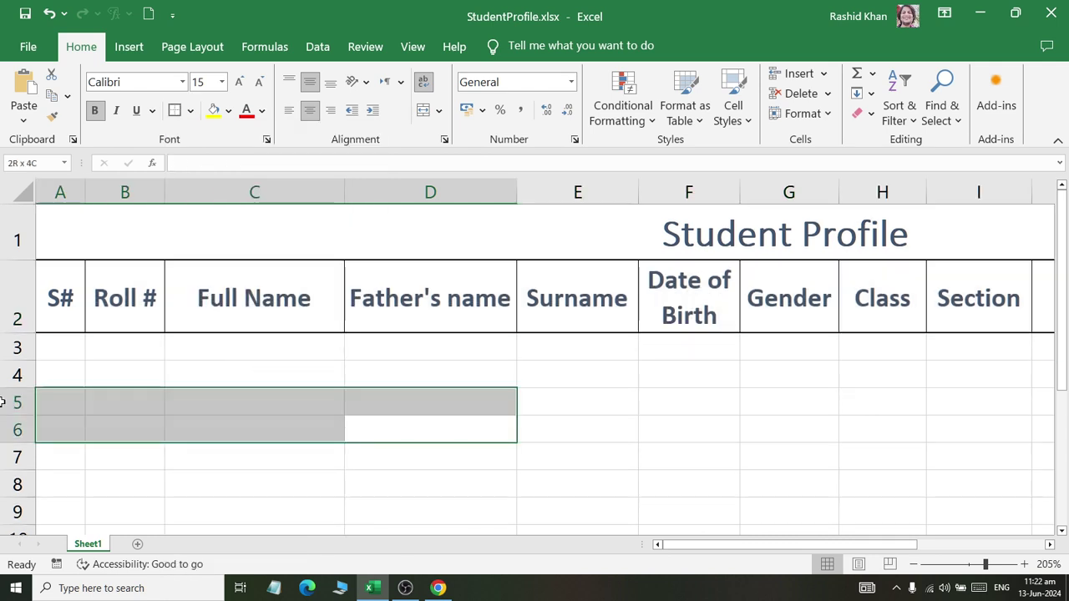
Select the two student data rows below the headers
{"action": "left_click_drag", "start_coordinate": [71, 294], "coordinate": [804, 291]}
{"action": "left_click", "coordinate": [668, 403]}
{"action": "left_click_drag", "start_coordinate": [872, 349], "coordinate": [2, 374]}
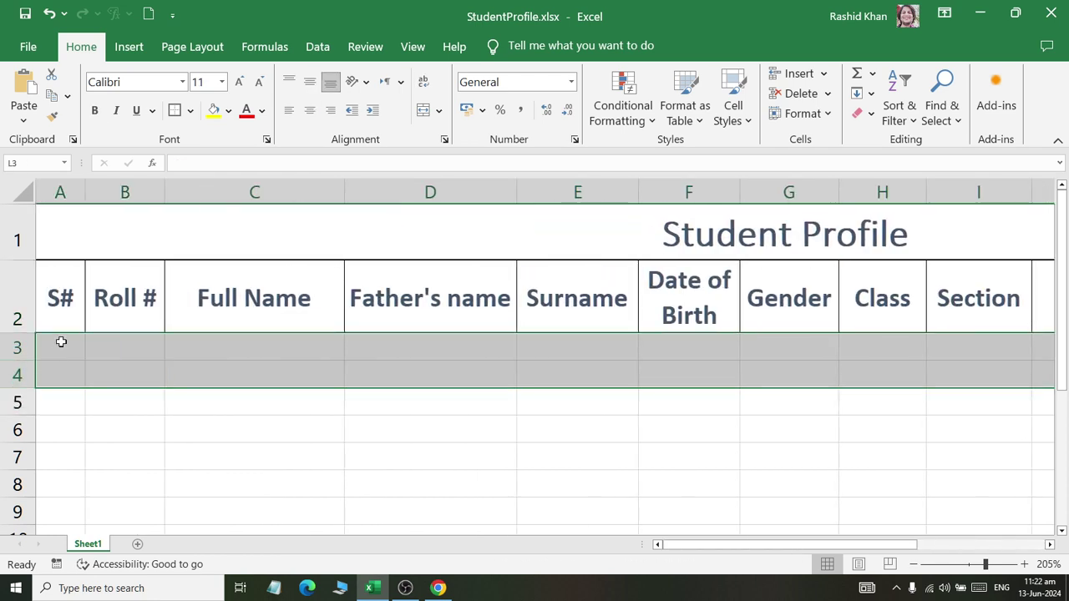
Select the data grid below the headers spanning columns A to L
{"action": "mouse_move", "coordinate": [50, 359]}
{"action": "left_mouse_down"}
{"action": "mouse_move", "coordinate": [20, 192]}
{"action": "mouse_move", "coordinate": [81, 384]}
{"action": "mouse_move", "coordinate": [68, 519]}
{"action": "left_mouse_up"}
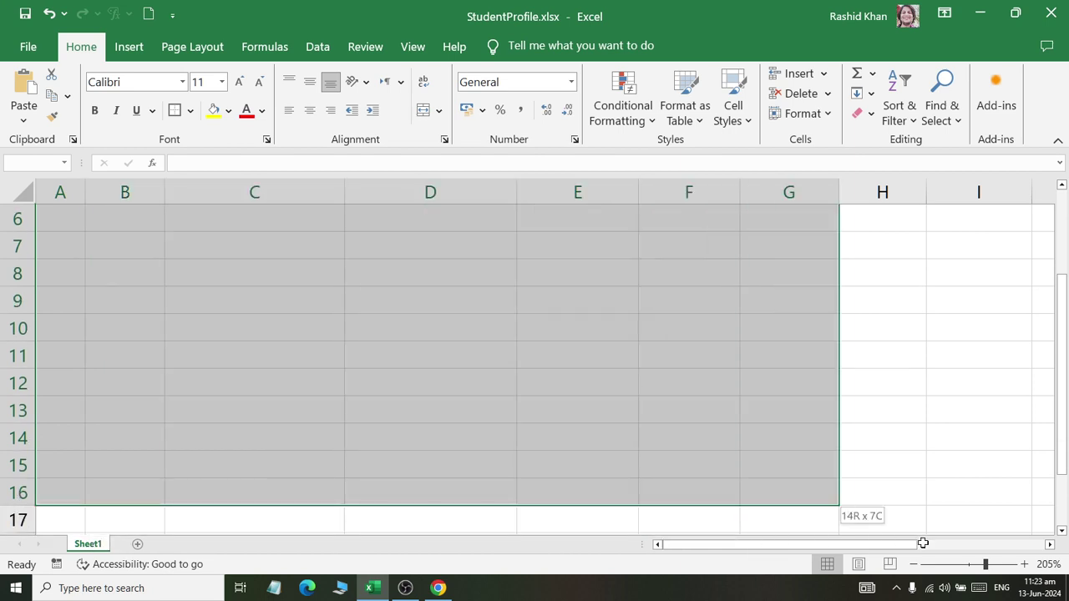
{"action": "mouse_move", "coordinate": [64, 508]}
{"action": "left_mouse_down"}
{"action": "mouse_move", "coordinate": [972, 465]}
{"action": "mouse_move", "coordinate": [1002, 269]}
{"action": "left_mouse_up"}
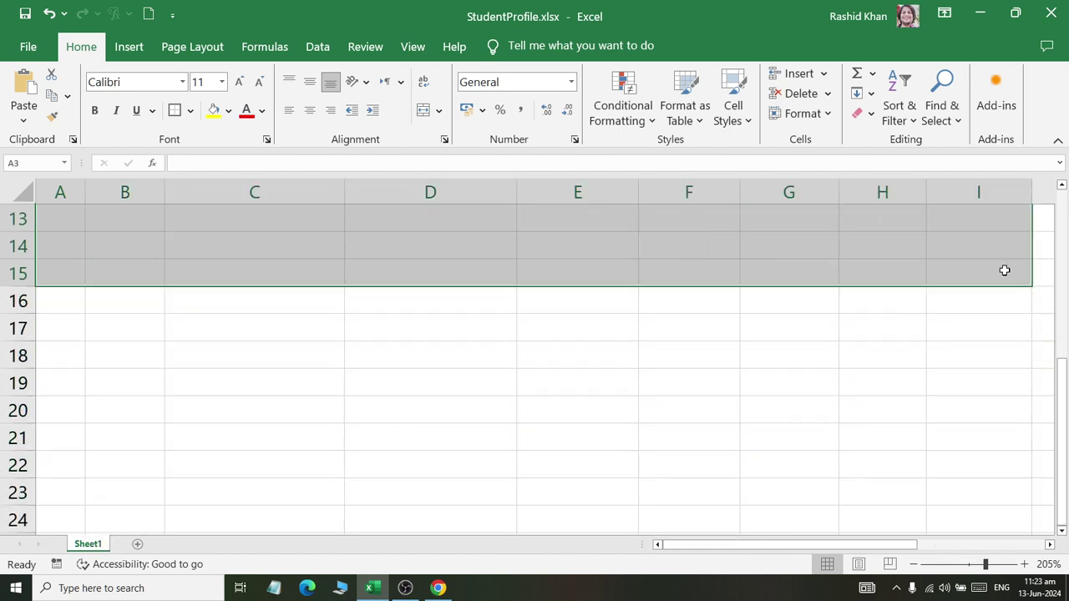
{"action": "scroll", "coordinate": [1002, 269], "scroll_direction": "up", "scroll_amount": 4}
{"action": "left_click_drag", "start_coordinate": [1043, 429], "coordinate": [1043, 429]}
{"action": "scroll", "coordinate": [972, 260], "scroll_direction": "up", "scroll_amount": 1}
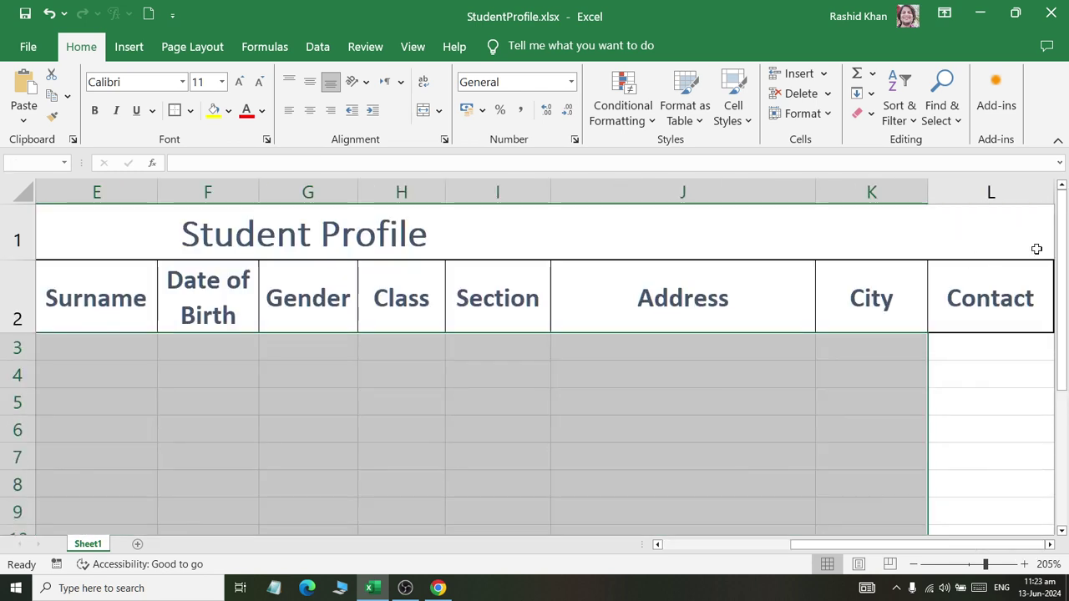
{"action": "key", "text": "shift+Right"}
{"action": "scroll", "coordinate": [1032, 237], "scroll_direction": "up", "scroll_amount": 1}
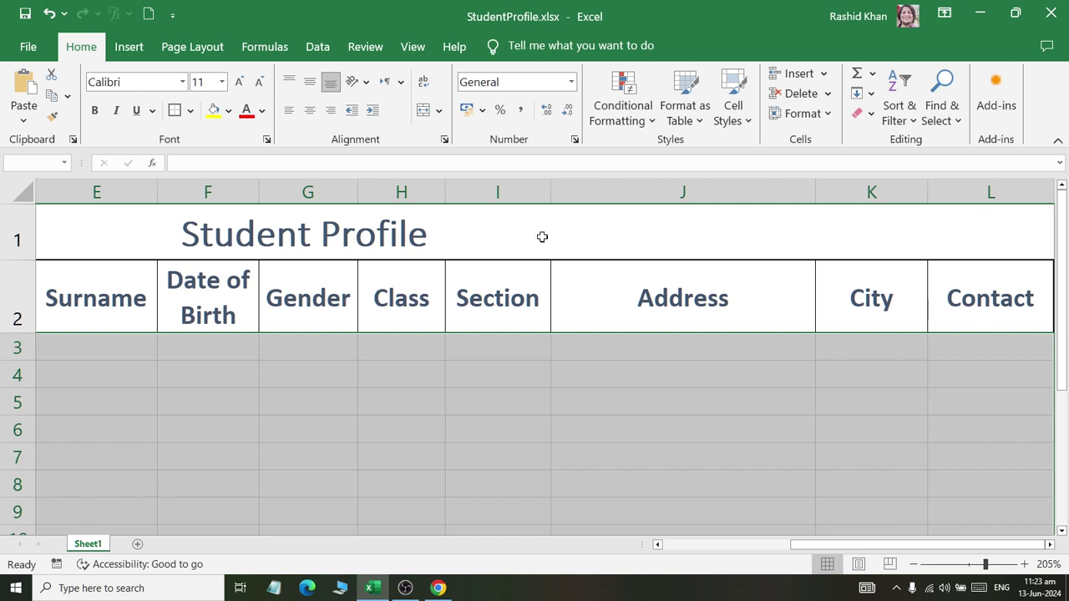
Apply All Borders and a Thick Outside Border to the grid, enlarge text to 14, and save
{"action": "left_click", "coordinate": [191, 110]}
{"action": "left_click", "coordinate": [195, 269]}
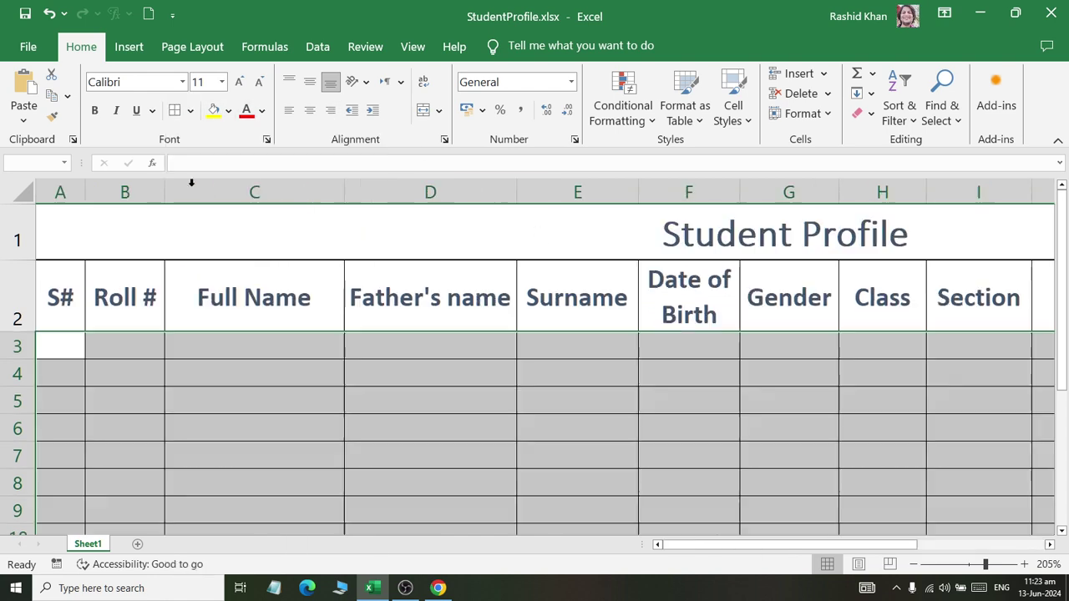
{"action": "left_click", "coordinate": [190, 110]}
{"action": "left_click", "coordinate": [209, 312]}
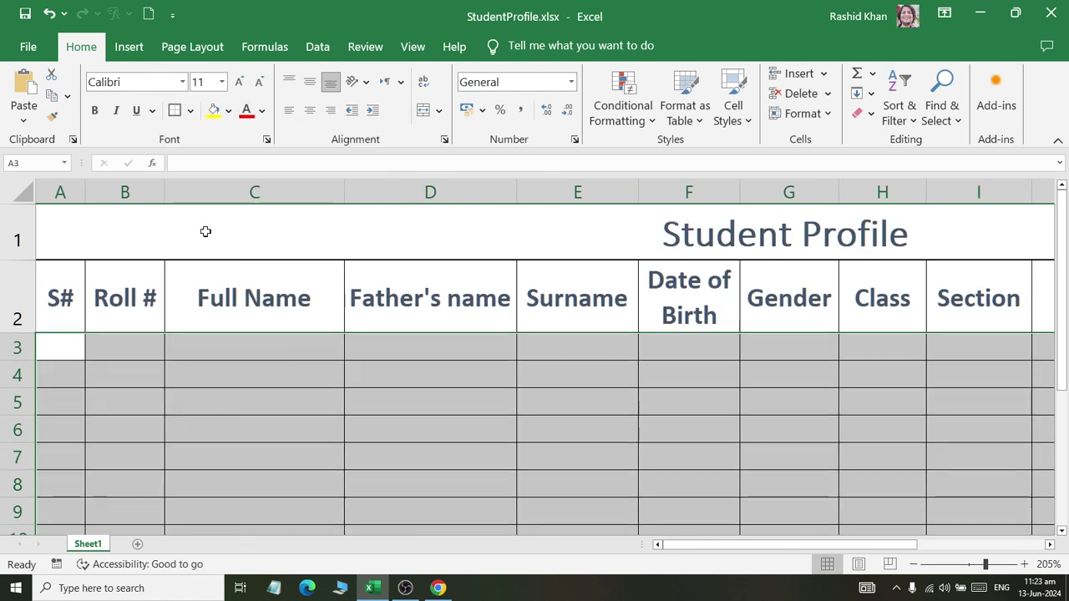
{"action": "left_click", "coordinate": [190, 110]}
{"action": "left_click", "coordinate": [195, 270]}
{"action": "left_click", "coordinate": [190, 110]}
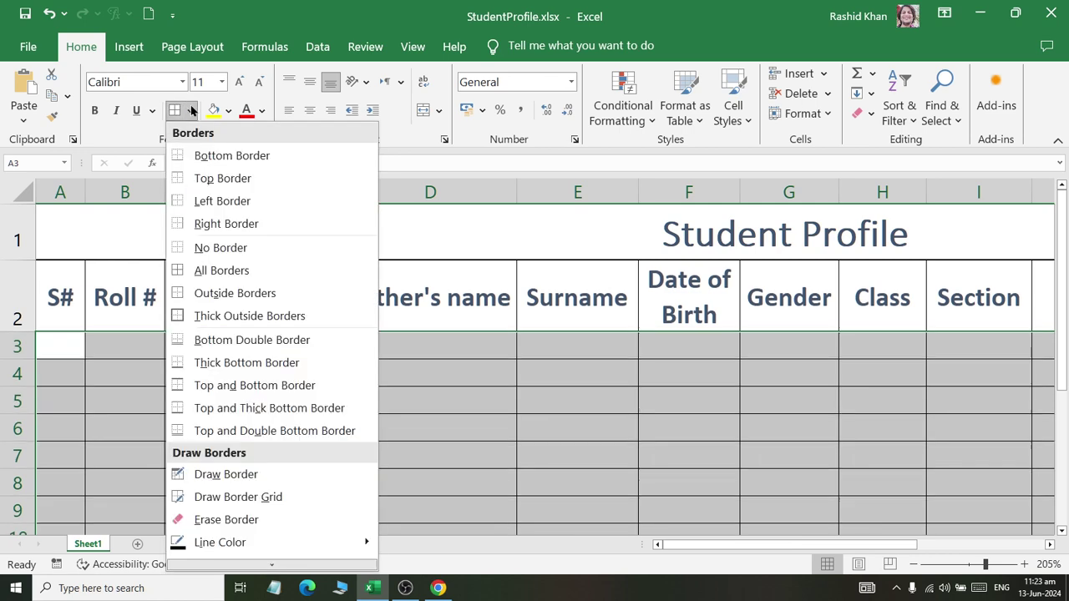
{"action": "left_click", "coordinate": [222, 316]}
{"action": "left_click", "coordinate": [238, 81]}
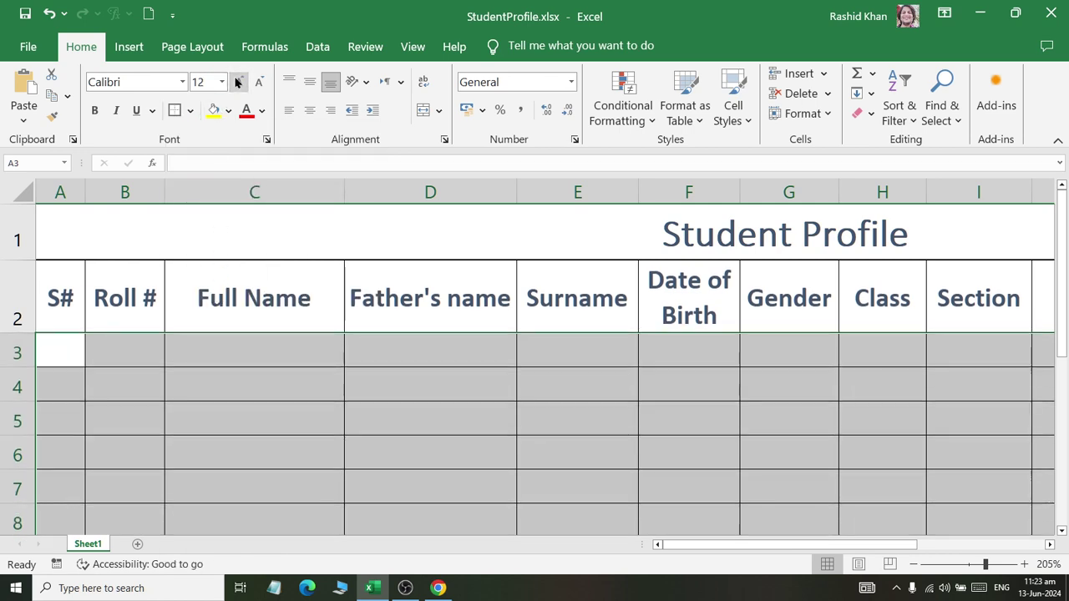
{"action": "left_click", "coordinate": [191, 417]}
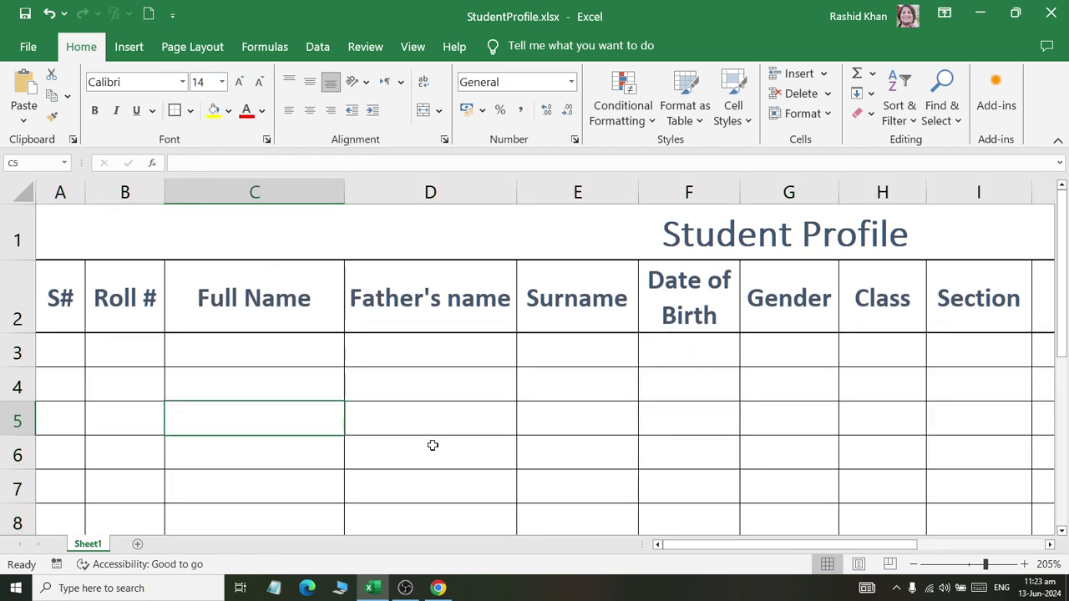
{"action": "key", "text": "ctrl+s"}
Enter serial numbers 1 through 4 in cells A3 to A6
{"action": "scroll", "coordinate": [434, 425], "scroll_direction": "down", "scroll_amount": 3, "text": "ctrl"}
{"action": "scroll", "coordinate": [434, 425], "scroll_direction": "down", "scroll_amount": 1, "text": "ctrl"}
{"action": "scroll", "coordinate": [432, 423], "scroll_direction": "down", "scroll_amount": 1, "text": "ctrl"}
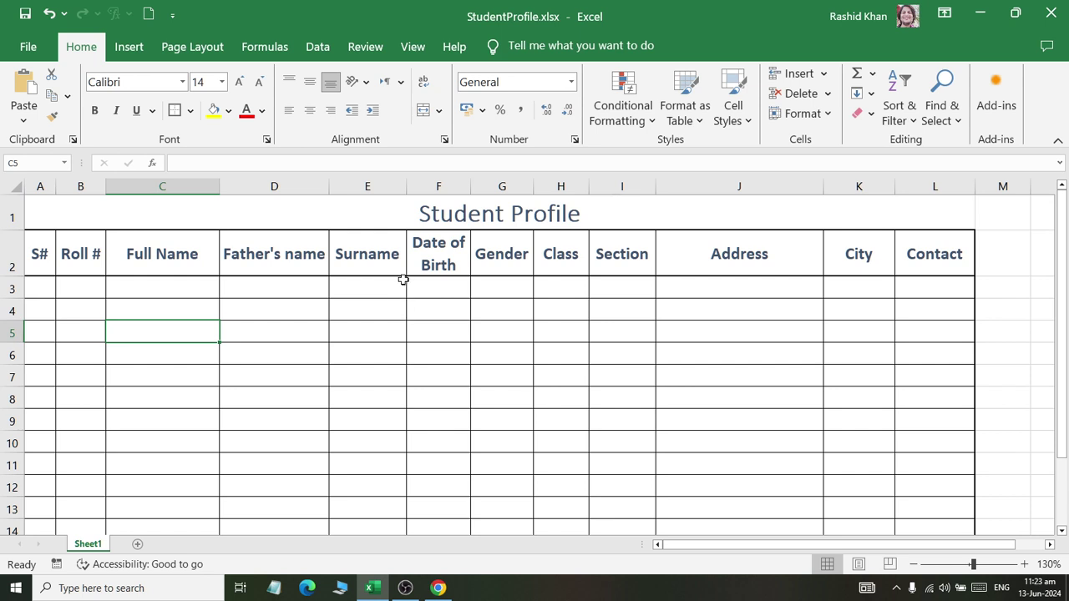
{"action": "scroll", "coordinate": [402, 279], "scroll_direction": "down", "scroll_amount": 1}
{"action": "scroll", "coordinate": [397, 283], "scroll_direction": "up", "scroll_amount": 1}
{"action": "left_click", "coordinate": [47, 284]}
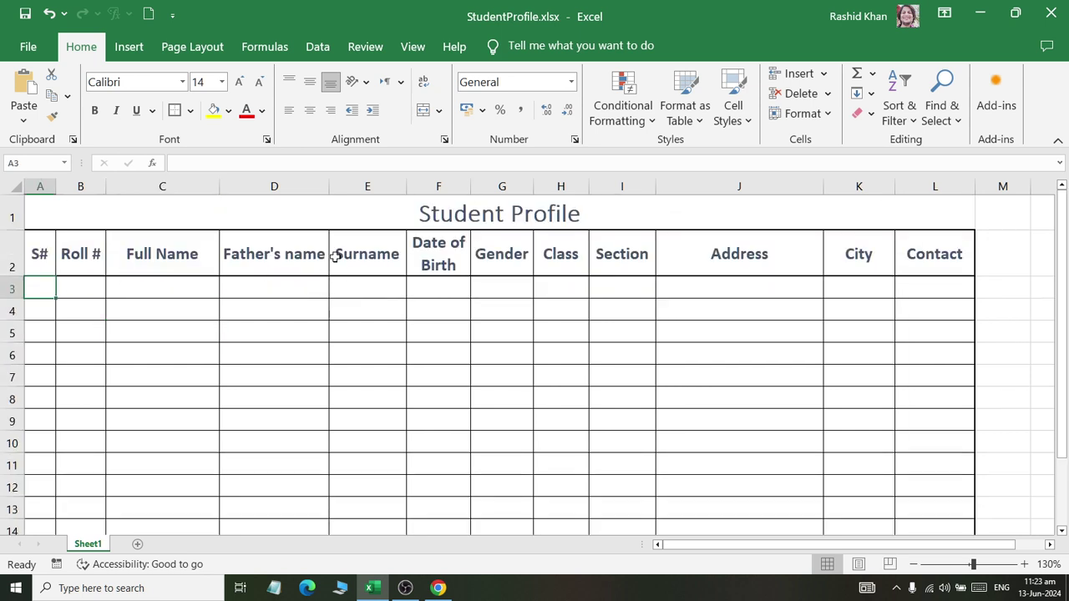
{"action": "type", "text": "1"}
{"action": "key", "text": "Return"}
{"action": "type", "text": "2"}
{"action": "key", "text": "Return"}
{"action": "type", "text": "3 4"}
{"action": "key", "text": "Return"}
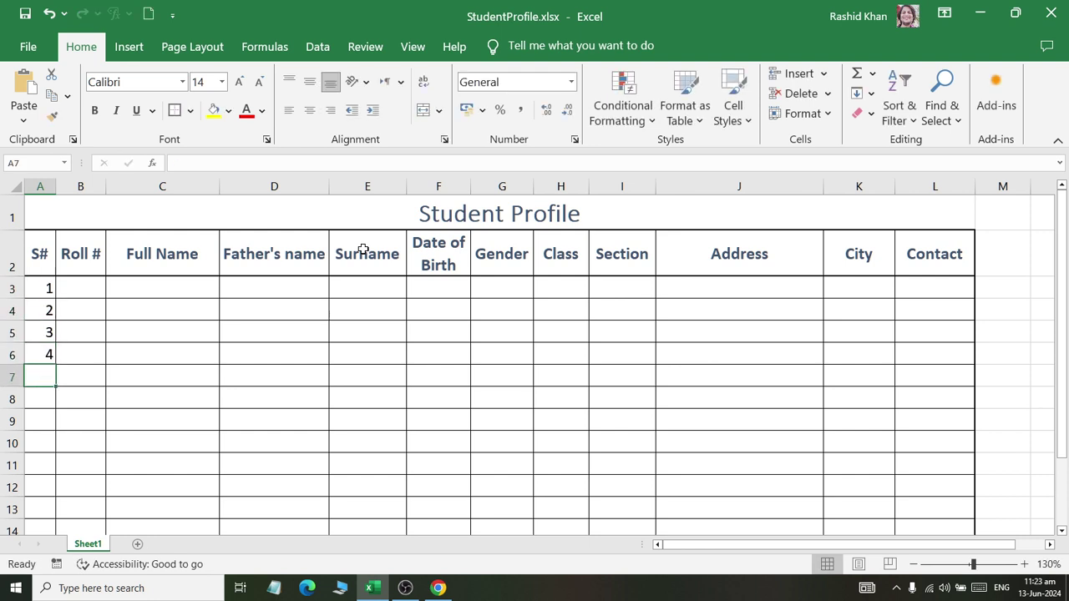
Correct the skipped A7 to 5 and continue 6 through 10 down to A12
{"action": "key", "text": "Return"}
{"action": "type", "text": "6"}
{"action": "key", "text": "Up"}
{"action": "key", "text": "BackSpace"}
{"action": "type", "text": "5"}
{"action": "key", "text": "Return"}
{"action": "type", "text": "7 "}
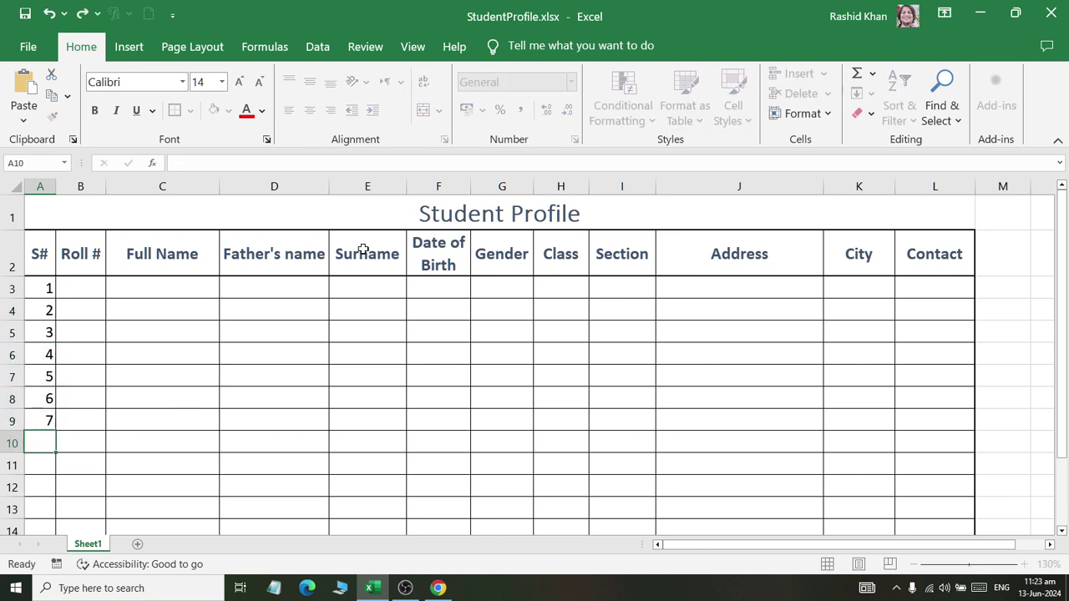
{"action": "type", "text": "8 9"}
{"action": "key", "text": "Return"}
{"action": "type", "text": "10"}
{"action": "key", "text": "Return"}
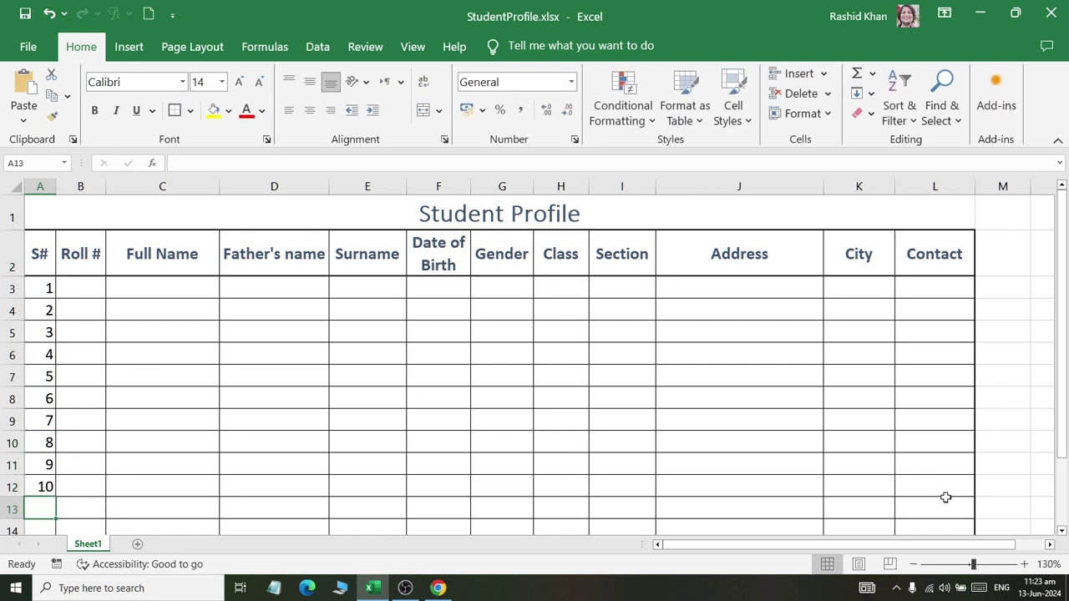
Clear the typed numbers in A3:A13 and re-enter 1, 2, 3 in A3:A5
{"action": "left_click_drag", "start_coordinate": [41, 292], "coordinate": [34, 499]}
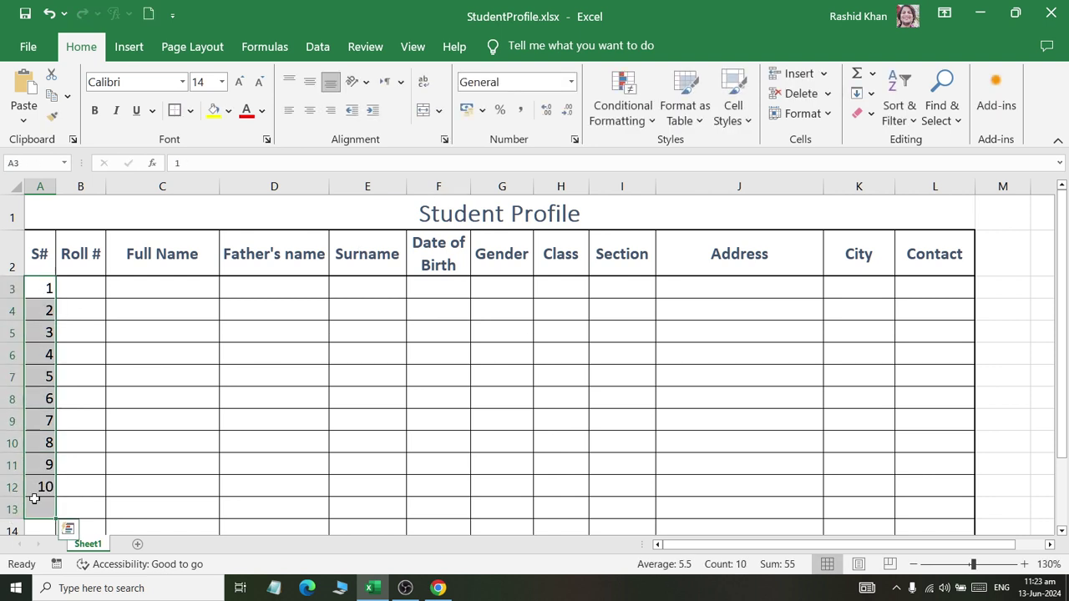
{"action": "key", "text": "Delete"}
{"action": "key", "text": "shift+BackSpace"}
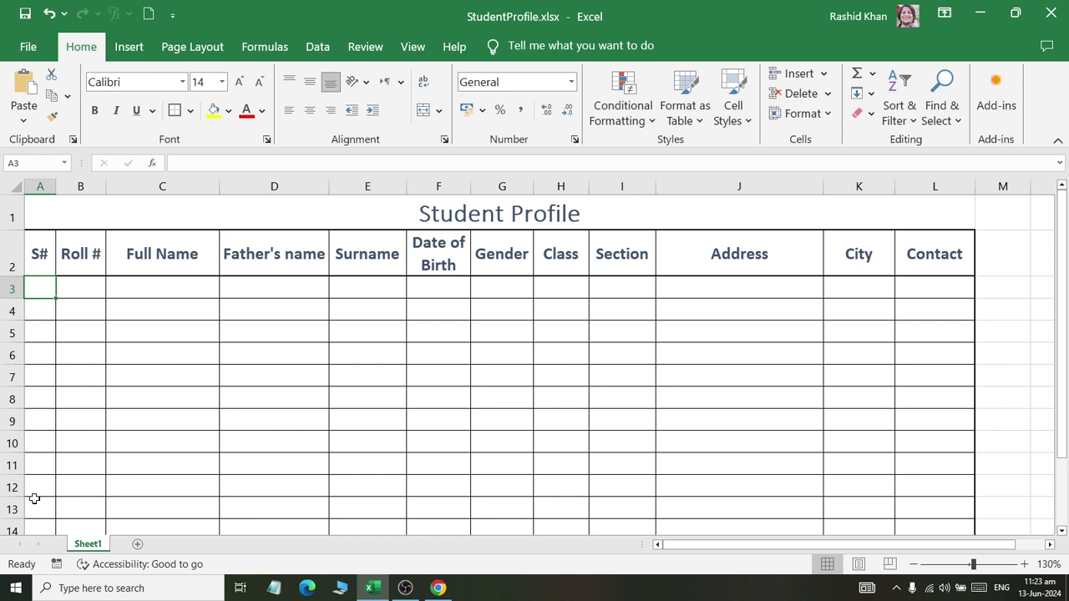
{"action": "type", "text": "1"}
{"action": "key", "text": "Return"}
{"action": "type", "text": "2"}
{"action": "key", "text": "Return"}
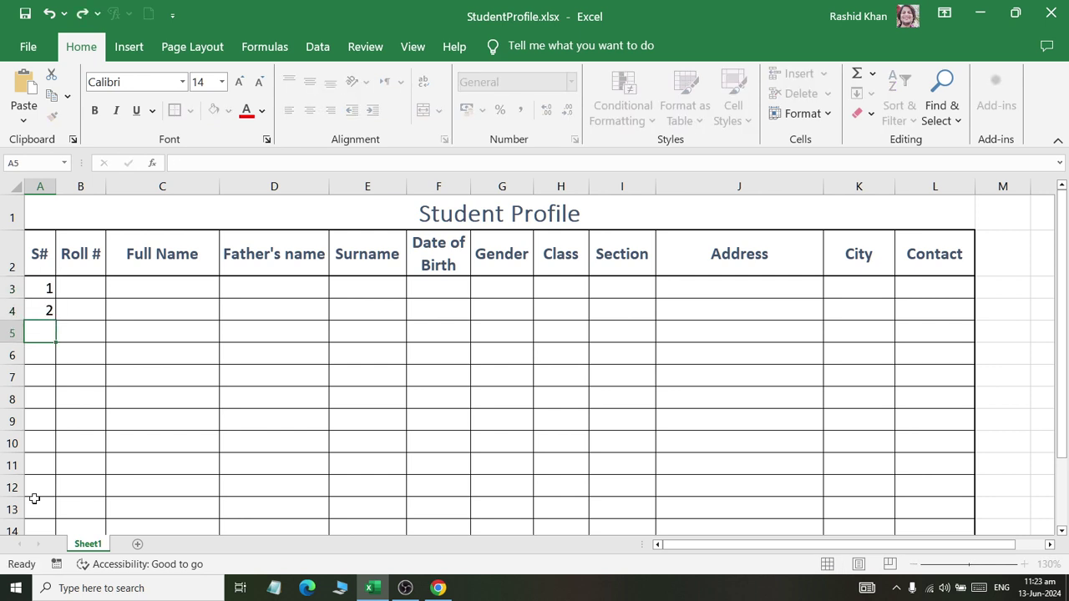
{"action": "type", "text": "3"}
{"action": "key", "text": "Return"}
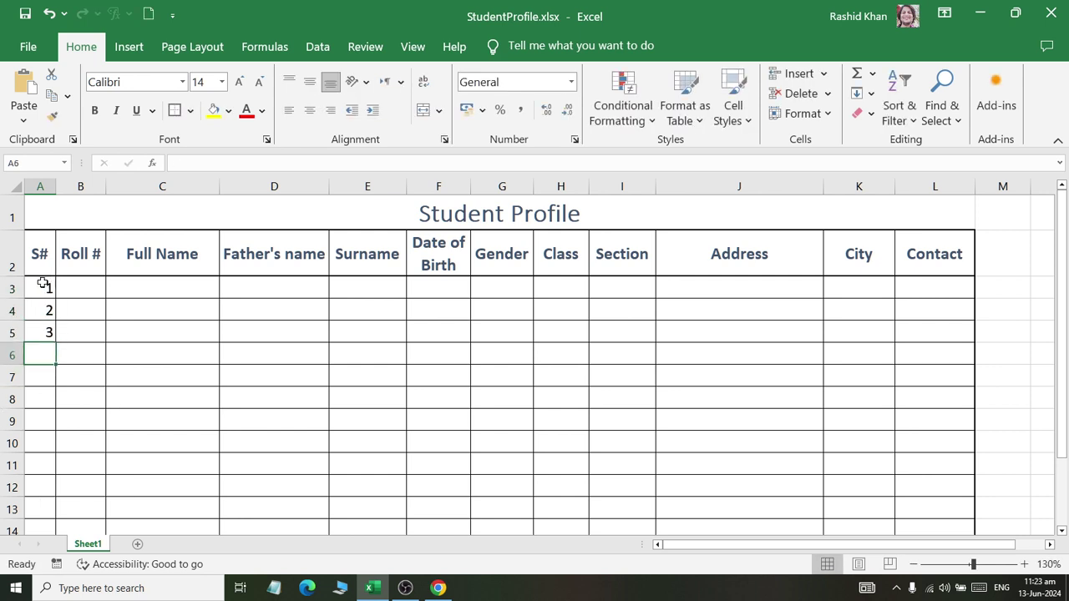
Fill the 1, 2, 3 series down column A to reach 13 in A15
{"action": "left_click_drag", "start_coordinate": [43, 284], "coordinate": [38, 332]}
{"action": "scroll", "coordinate": [39, 325], "scroll_direction": "up", "scroll_amount": 3, "text": "ctrl"}
{"action": "scroll", "coordinate": [40, 325], "scroll_direction": "up", "scroll_amount": 4, "text": "ctrl"}
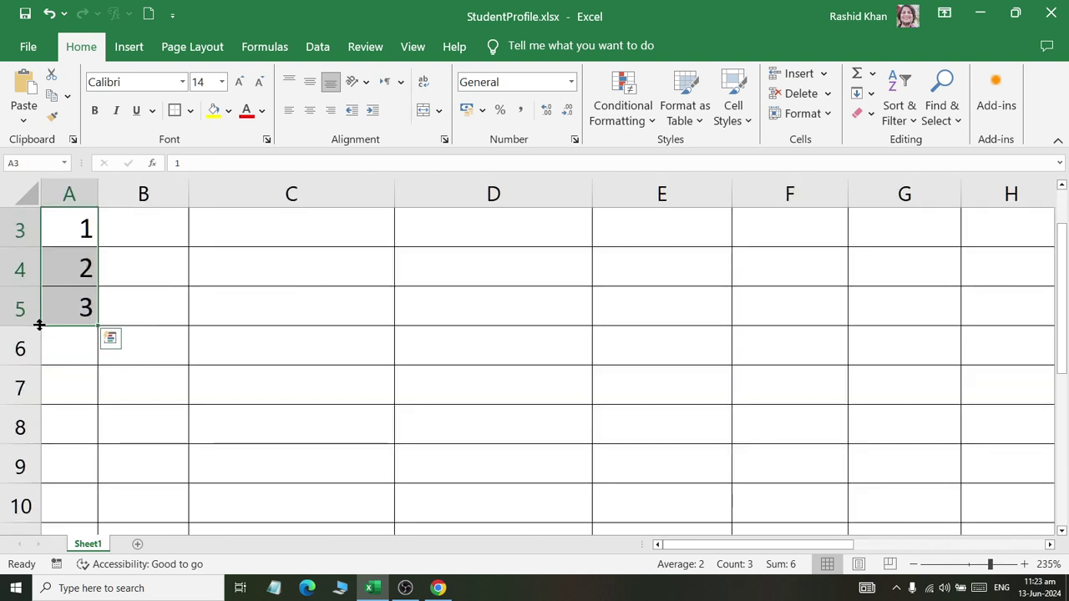
{"action": "scroll", "coordinate": [39, 325], "scroll_direction": "up", "scroll_amount": 1}
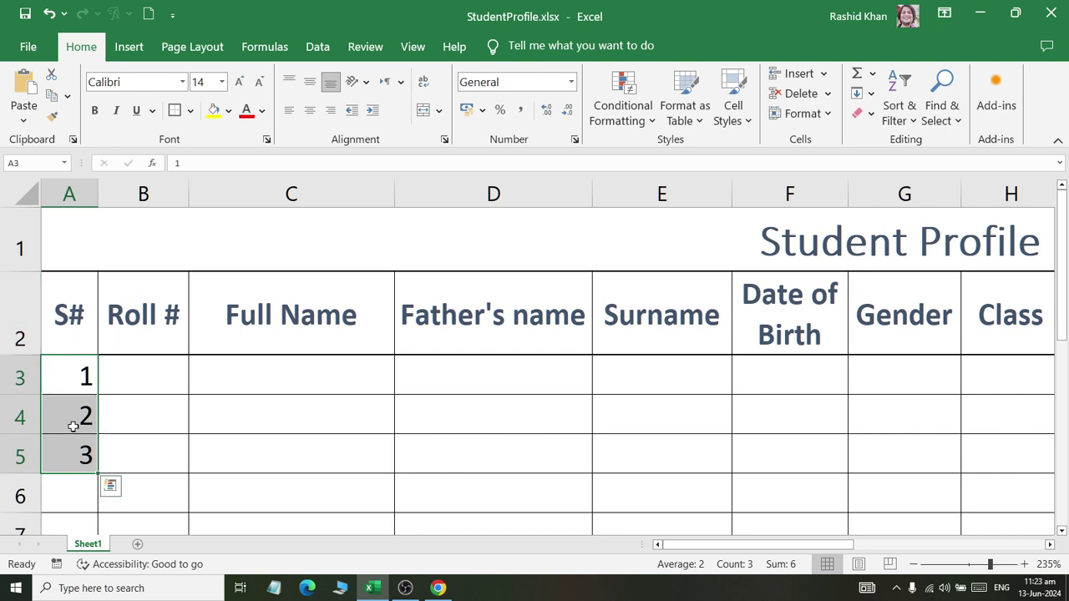
{"action": "left_click_drag", "start_coordinate": [68, 358], "coordinate": [78, 454]}
{"action": "left_click_drag", "start_coordinate": [98, 475], "coordinate": [106, 598]}
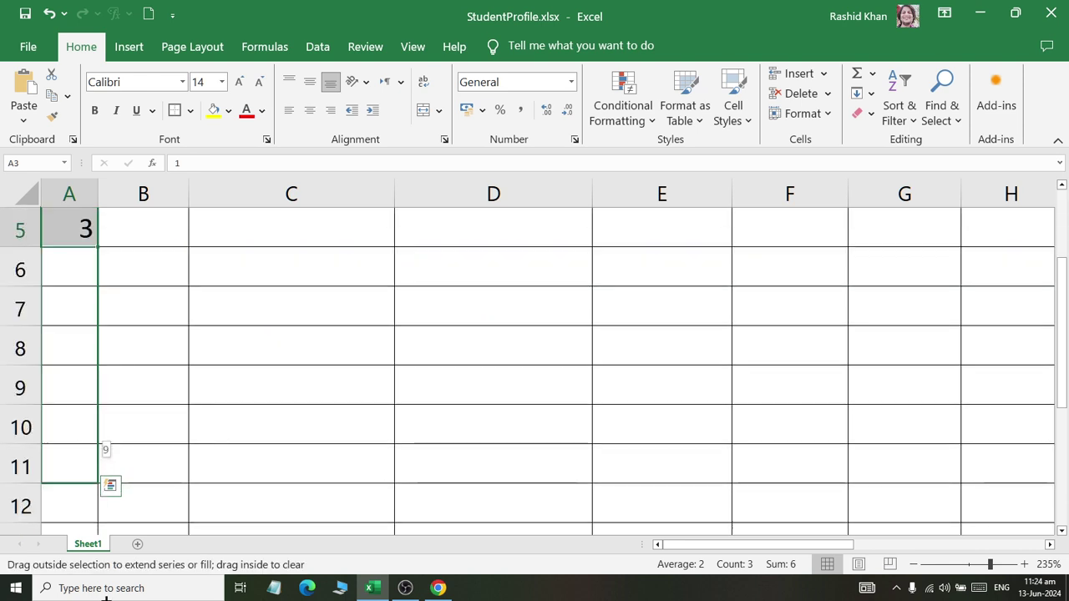
{"action": "left_click_drag", "start_coordinate": [106, 598], "coordinate": [92, 483]}
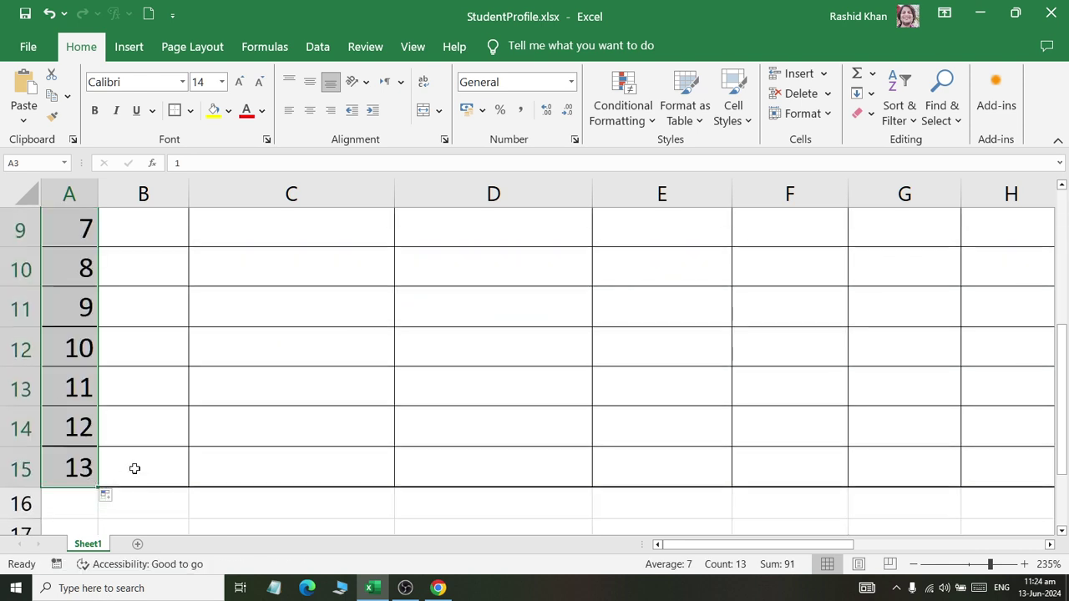
{"action": "scroll", "coordinate": [137, 443], "scroll_direction": "up", "scroll_amount": 3}
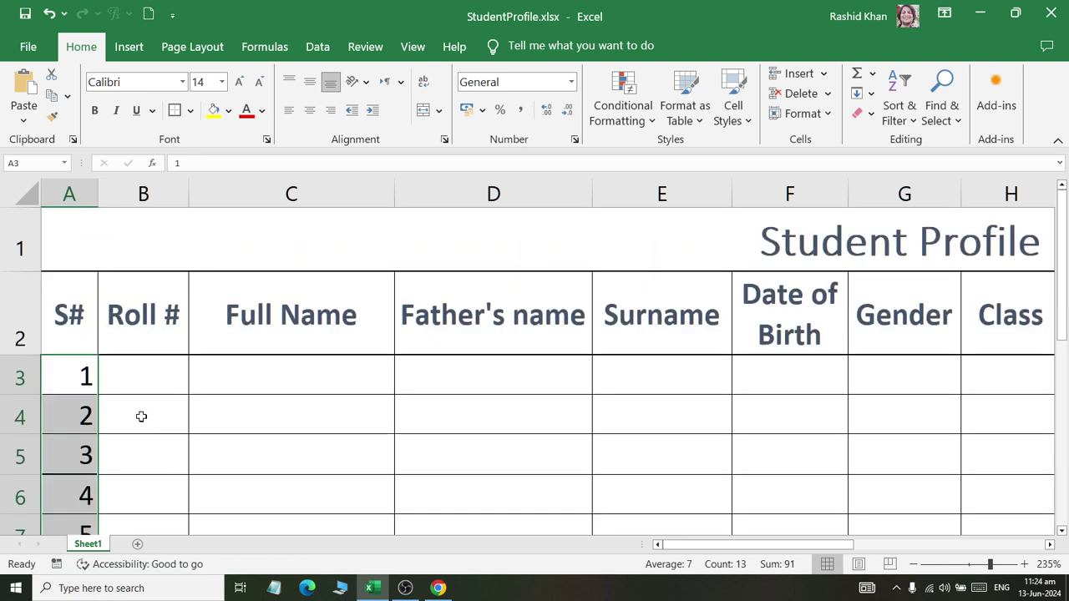
Centre the serial numbers and enter the first student's roll number and name in B3:C3
{"action": "left_click", "coordinate": [309, 111]}
{"action": "left_click", "coordinate": [167, 381]}
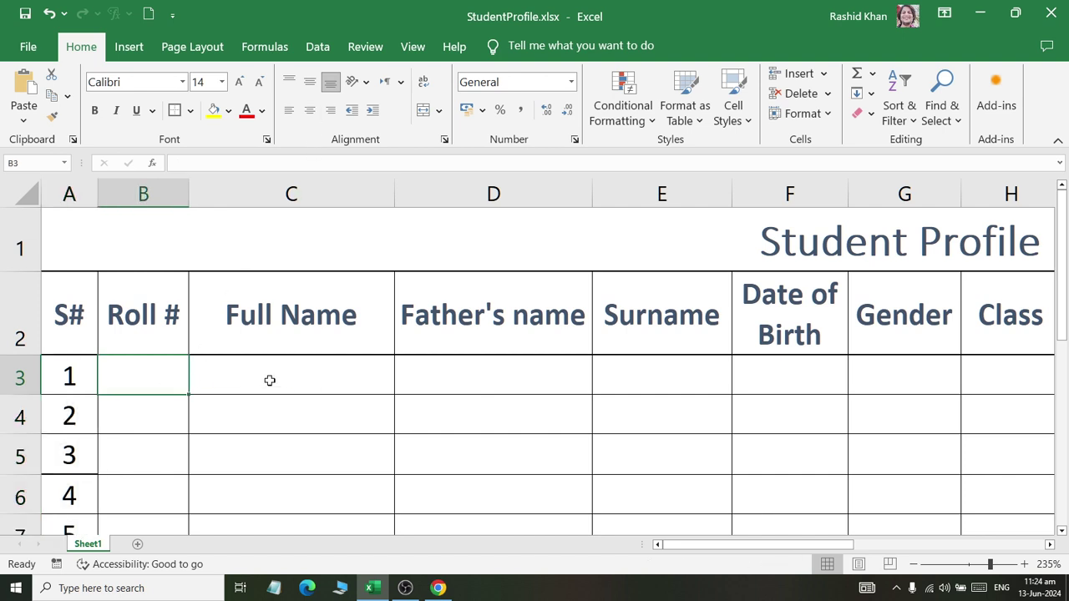
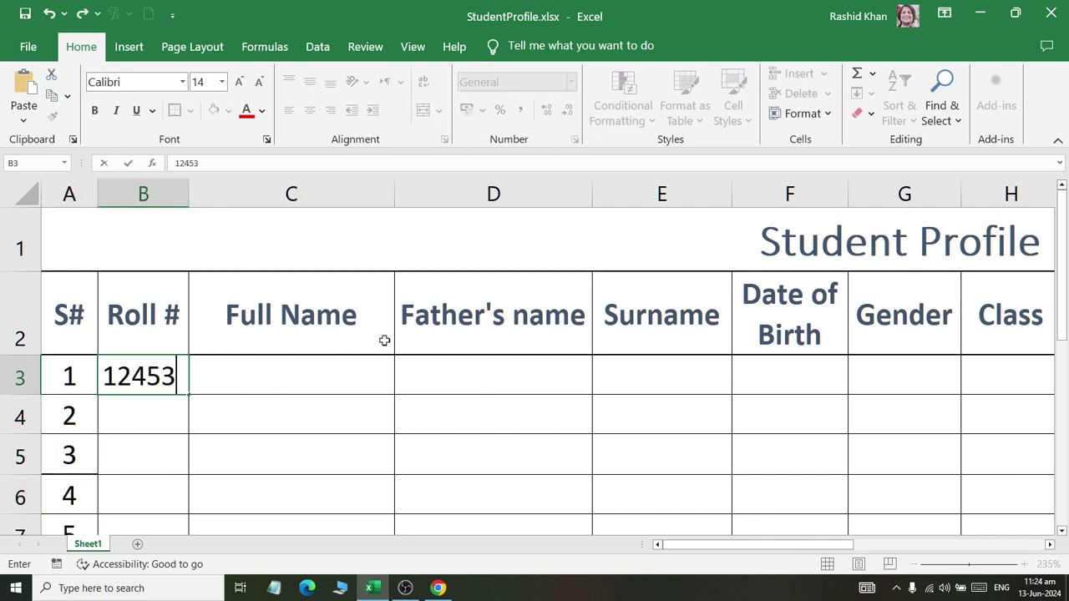
{"action": "key", "text": "Tab"}
{"action": "type", "text": "Jait"}
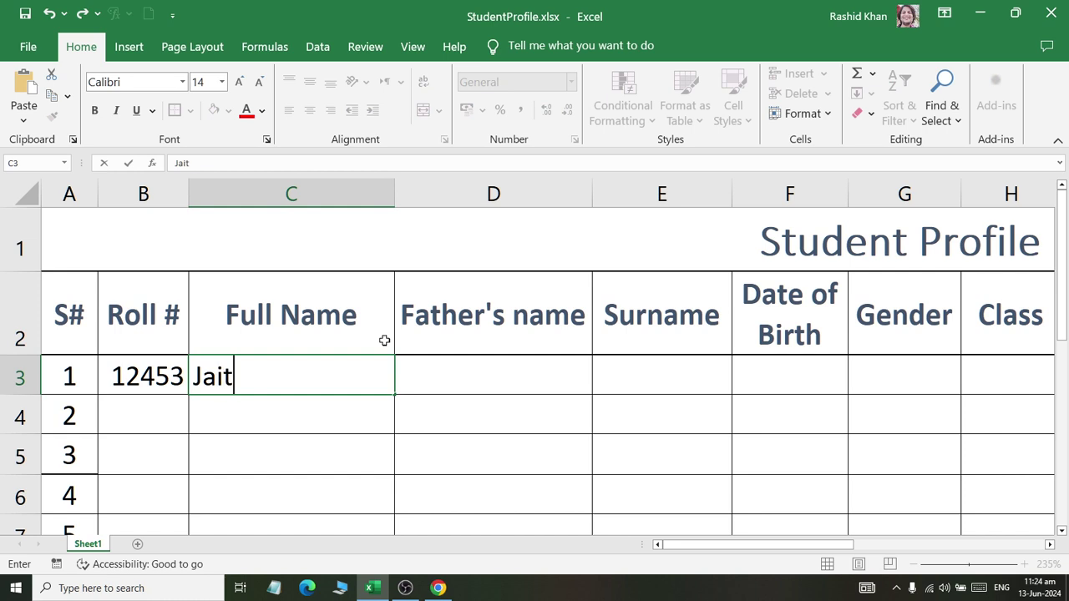
{"action": "key", "text": "BackSpace"}
{"action": "key", "text": "BackSpace"}
{"action": "key", "text": "BackSpace"}
{"action": "type", "text": "ti"}
{"action": "key", "text": "BackSpace"}
{"action": "key", "text": "BackSpace"}
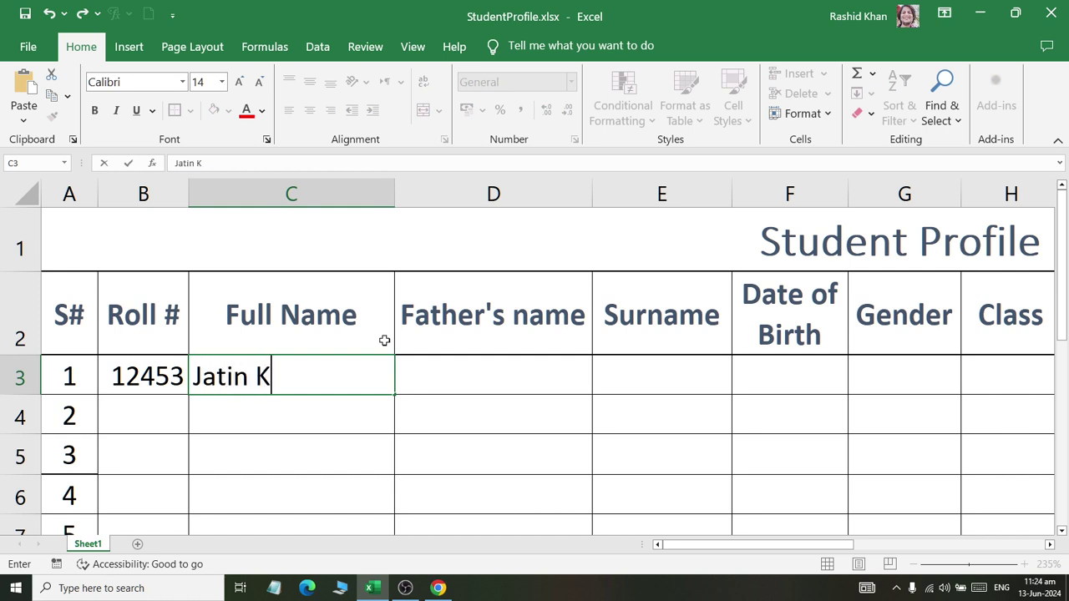
{"action": "key", "text": "Tab"}
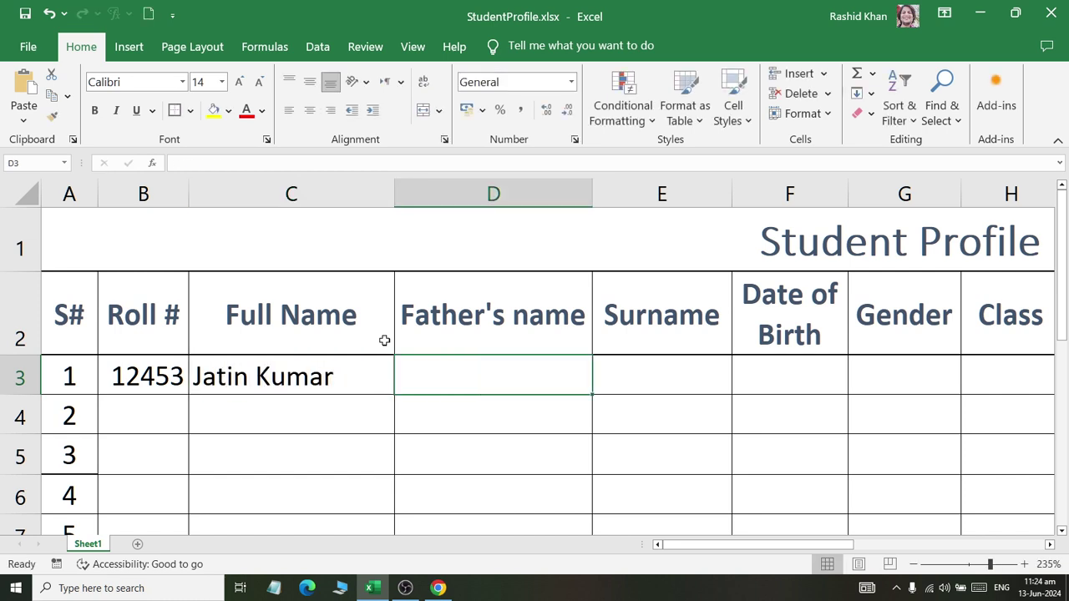
Enter the student's father's name and surname in D3 and E3
{"action": "type", "text": "A"}
{"action": "key", "text": "BackSpace"}
{"action": "type", "text": "sAdh"}
{"action": "key", "text": "BackSpace"}
{"action": "key", "text": "BackSpace"}
{"action": "key", "text": "BackSpace"}
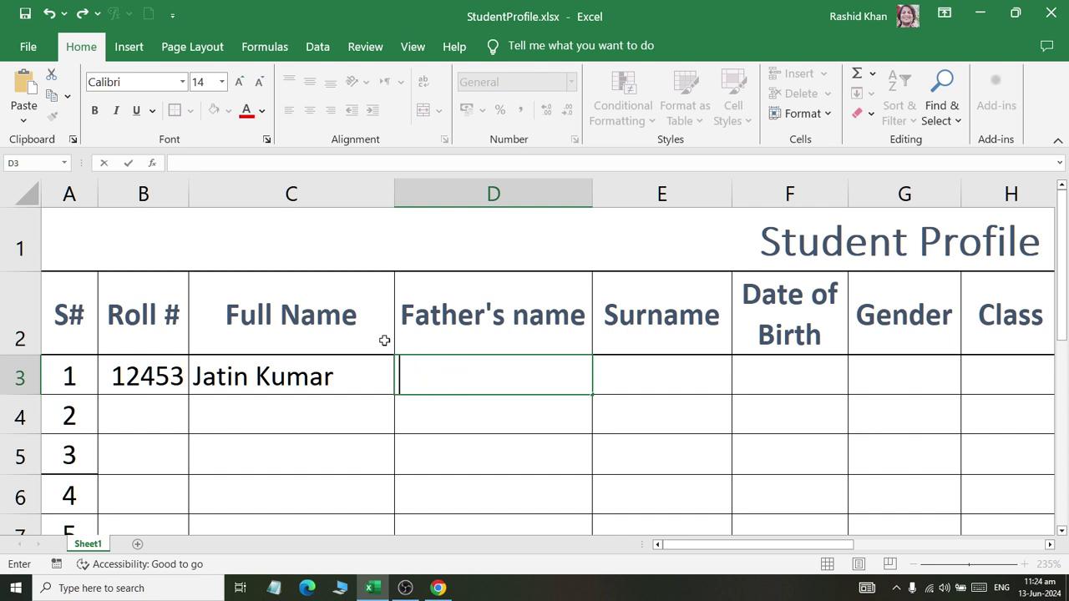
{"action": "type", "text": "SAH"}
{"action": "key", "text": "BackSpace"}
{"action": "key", "text": "BackSpace"}
{"action": "key", "text": "BackSpace"}
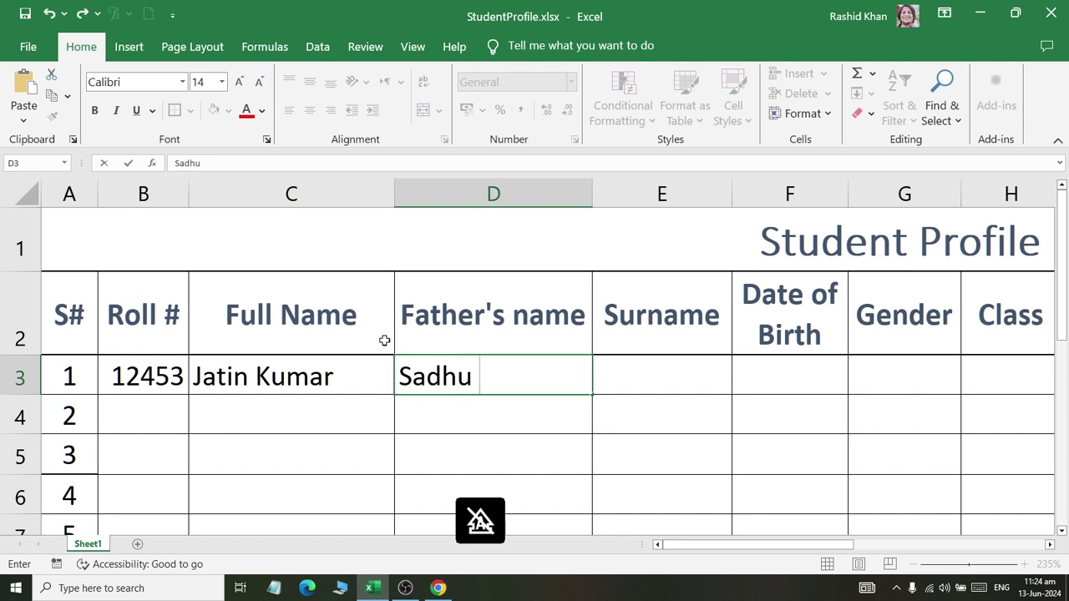
{"action": "key", "text": "Tab"}
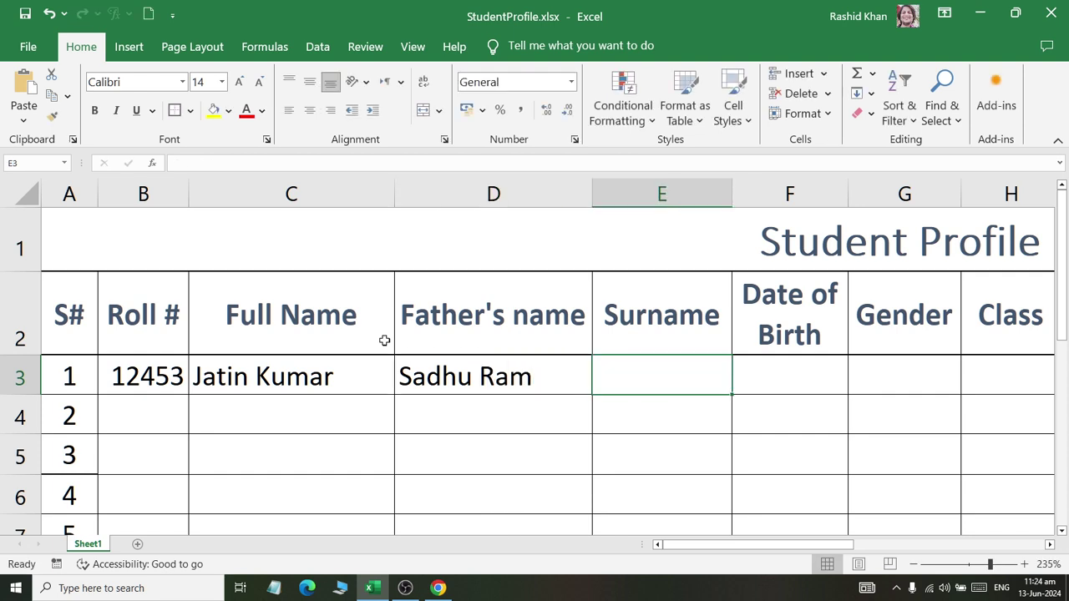
{"action": "type", "text": "Loha"}
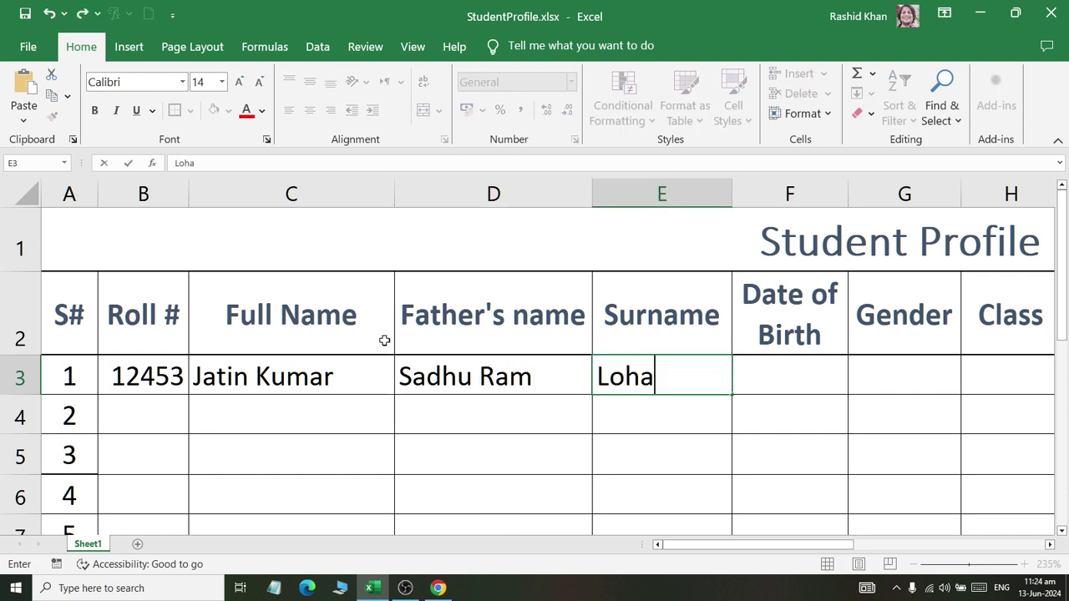
{"action": "type", "text": "na"}
{"action": "key", "text": "Tab"}
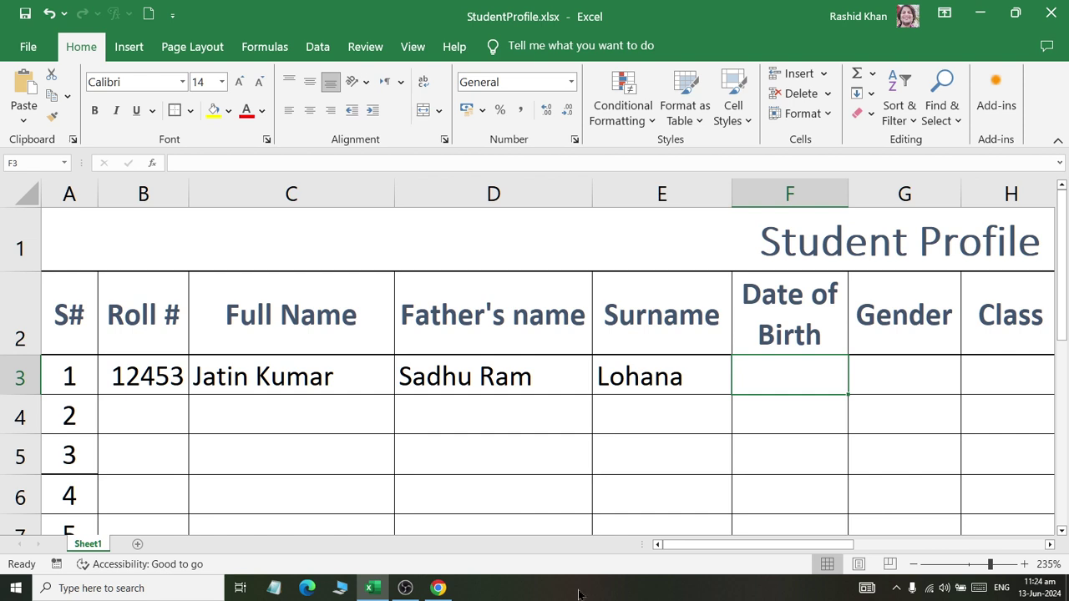
Enter the date of birth in F3 and widen column F to show it fully
{"action": "type", "text": "15"}
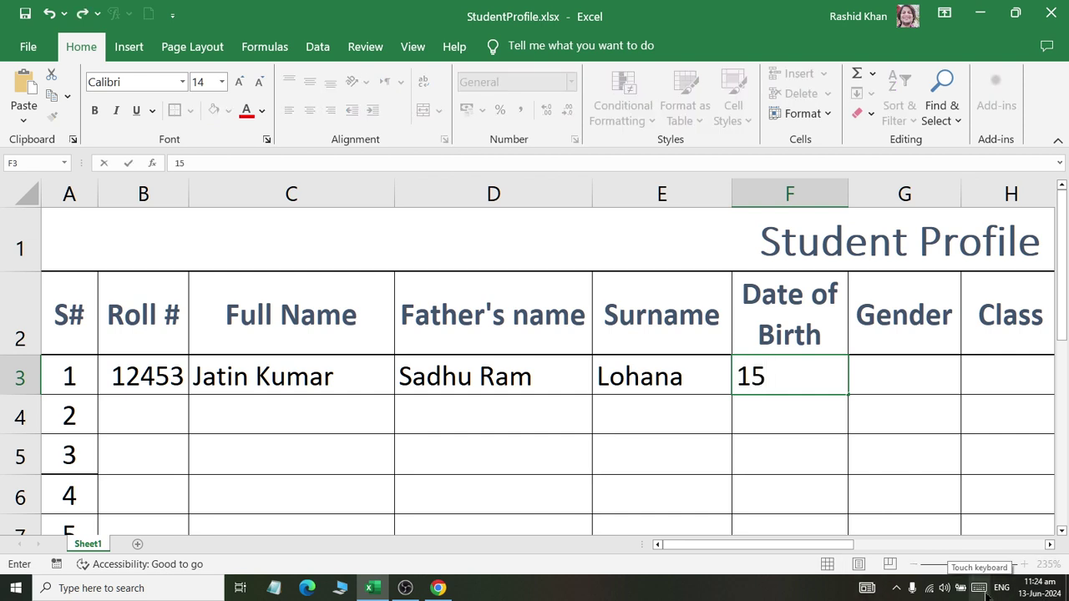
{"action": "type", "text": "/6/"}
{"action": "key", "text": "BackSpace"}
{"action": "type", "text": "6/2"}
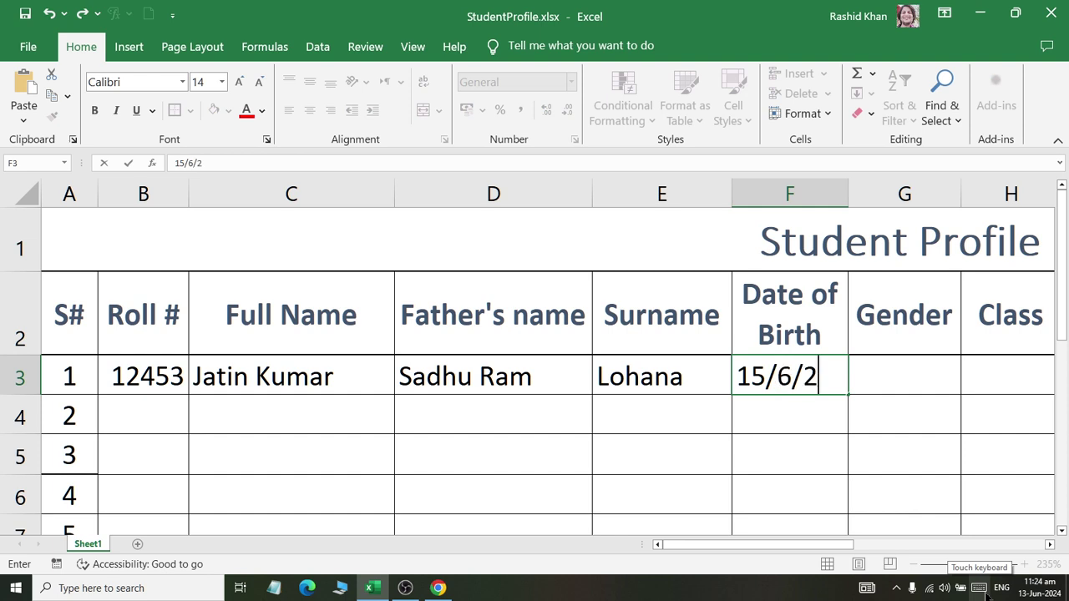
{"action": "type", "text": "008"}
{"action": "key", "text": "Return"}
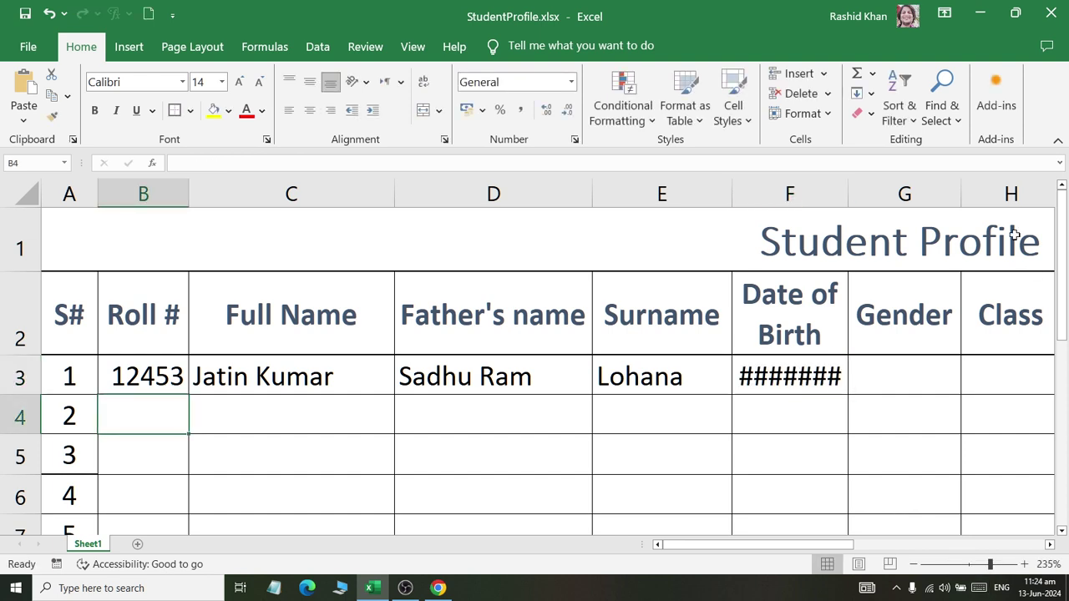
{"action": "left_click_drag", "start_coordinate": [849, 189], "coordinate": [895, 198]}
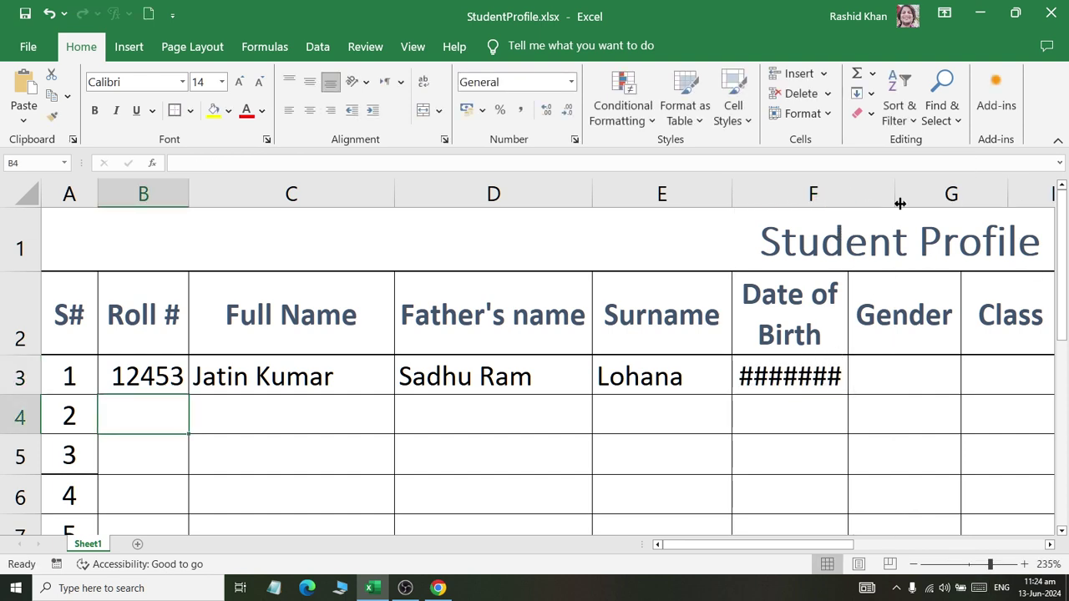
Fill G3:I3 with Male, Matric and English
{"action": "left_click", "coordinate": [1049, 544]}
{"action": "left_click", "coordinate": [1049, 544]}
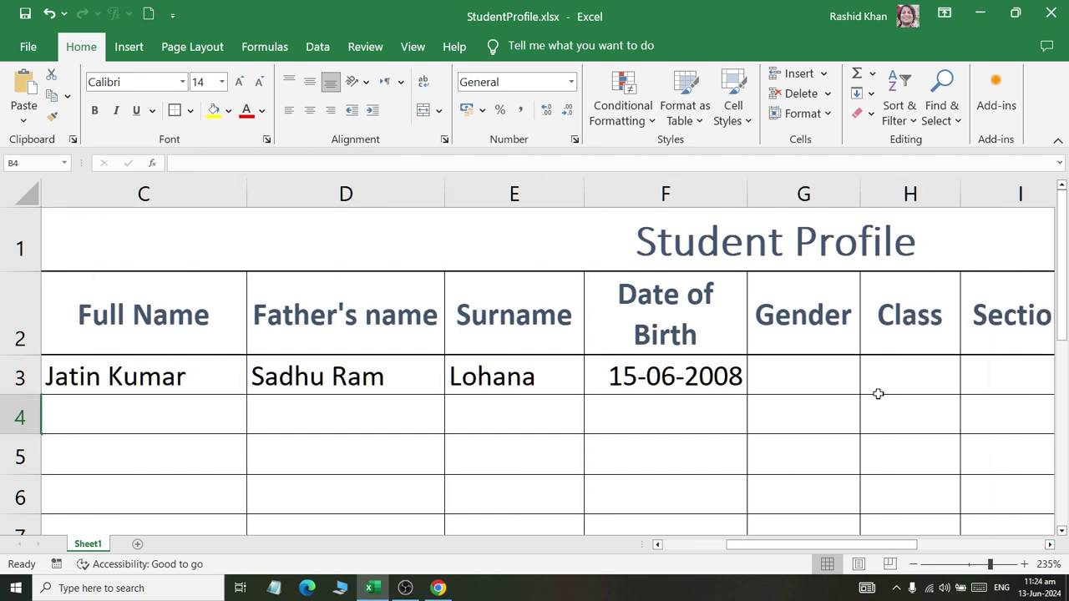
{"action": "left_click", "coordinate": [850, 385]}
{"action": "type", "text": "Male"}
{"action": "key", "text": "Tab"}
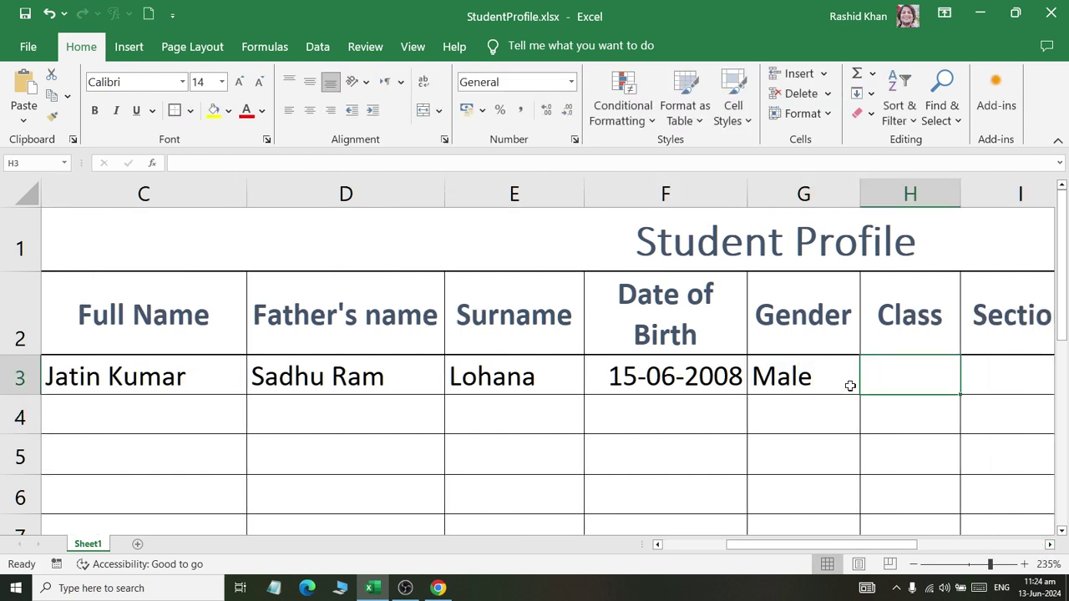
{"action": "type", "text": "no"}
{"action": "key", "text": "BackSpace"}
{"action": "key", "text": "BackSpace"}
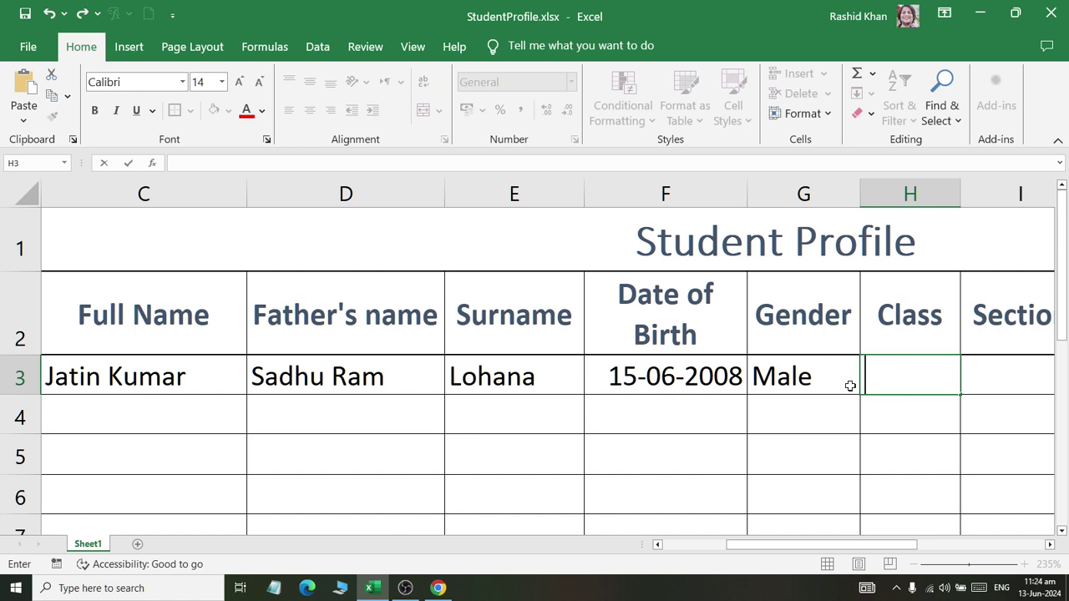
{"action": "type", "text": "Matric"}
{"action": "key", "text": "Tab"}
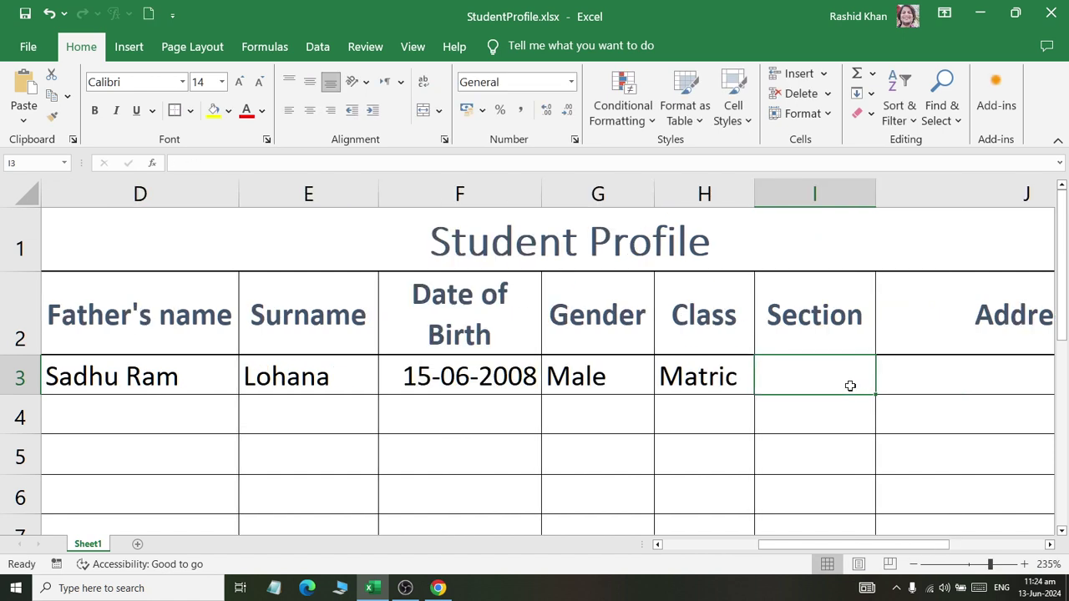
{"action": "type", "text": "English"}
{"action": "key", "text": "Tab"}
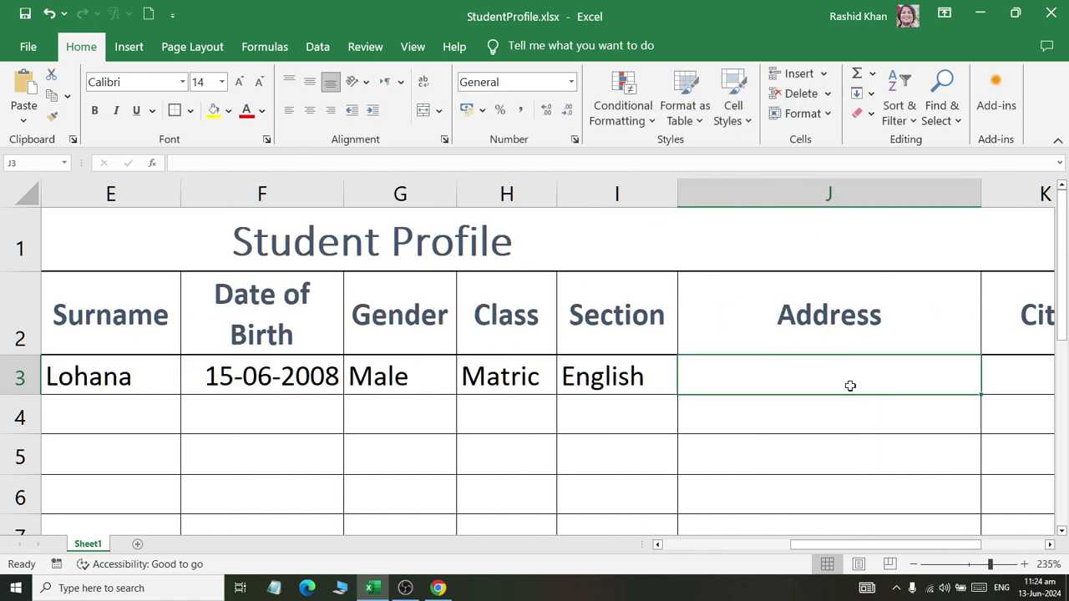
Enter the student's address, city and contact number in J3:L3
{"action": "type", "text": "Sawi"}
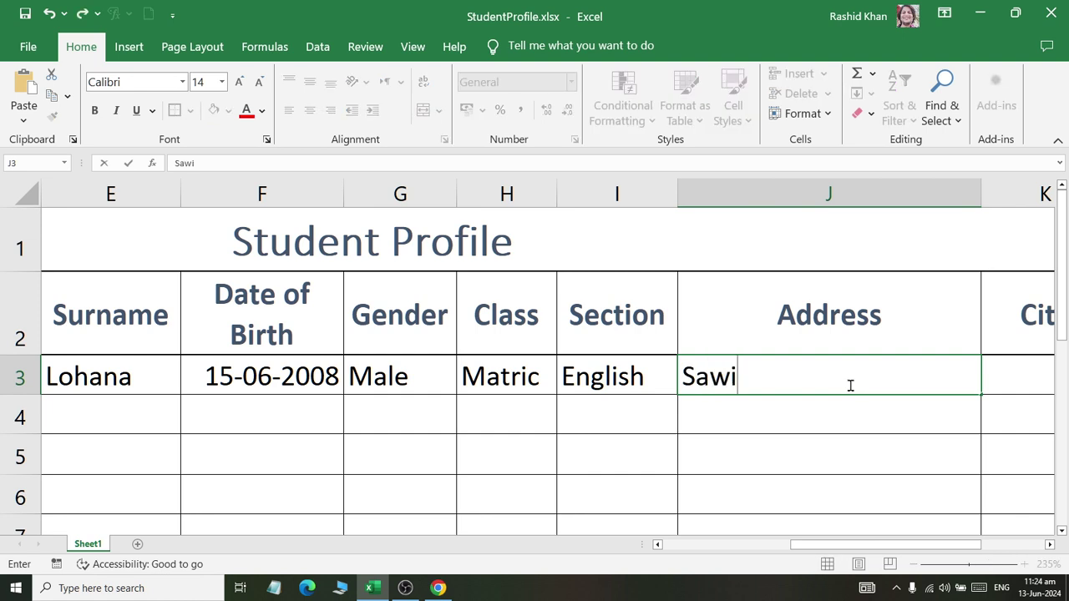
{"action": "key", "text": "BackSpace"}
{"action": "key", "text": "BackSpace"}
{"action": "key", "text": "BackSpace"}
{"action": "key", "text": "BackSpace"}
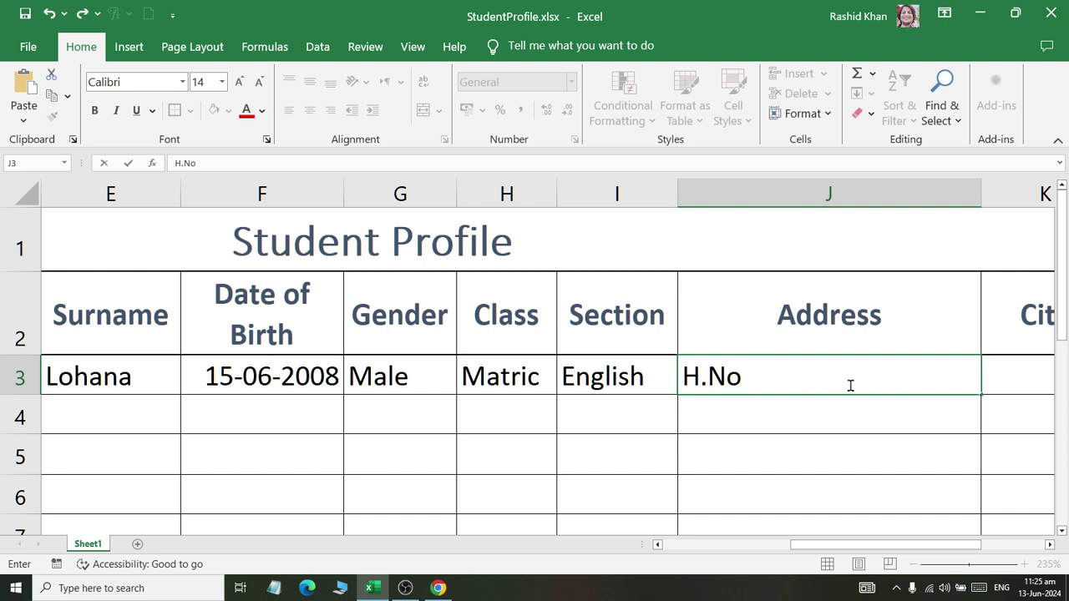
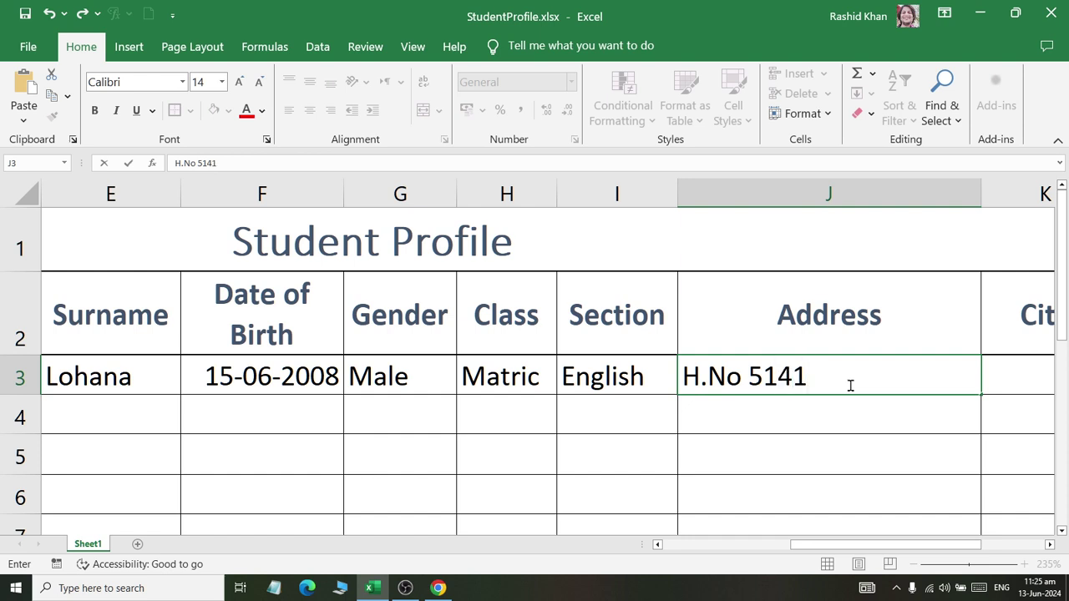
{"action": "type", "text": "Road Sha"}
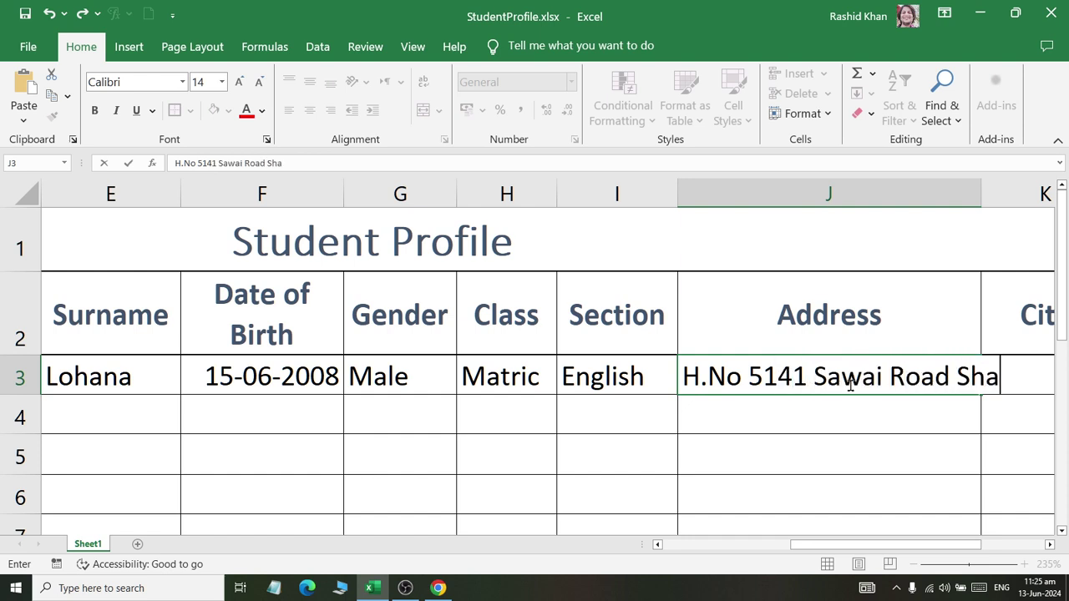
{"action": "type", "text": "hd"}
{"action": "key", "text": "BackSpace"}
{"action": "key", "text": "BackSpace"}
{"action": "key", "text": "BackSpace"}
{"action": "key", "text": "BackSpace"}
{"action": "key", "text": "BackSpace"}
{"action": "key", "text": "Tab"}
{"action": "type", "text": "Shahd"}
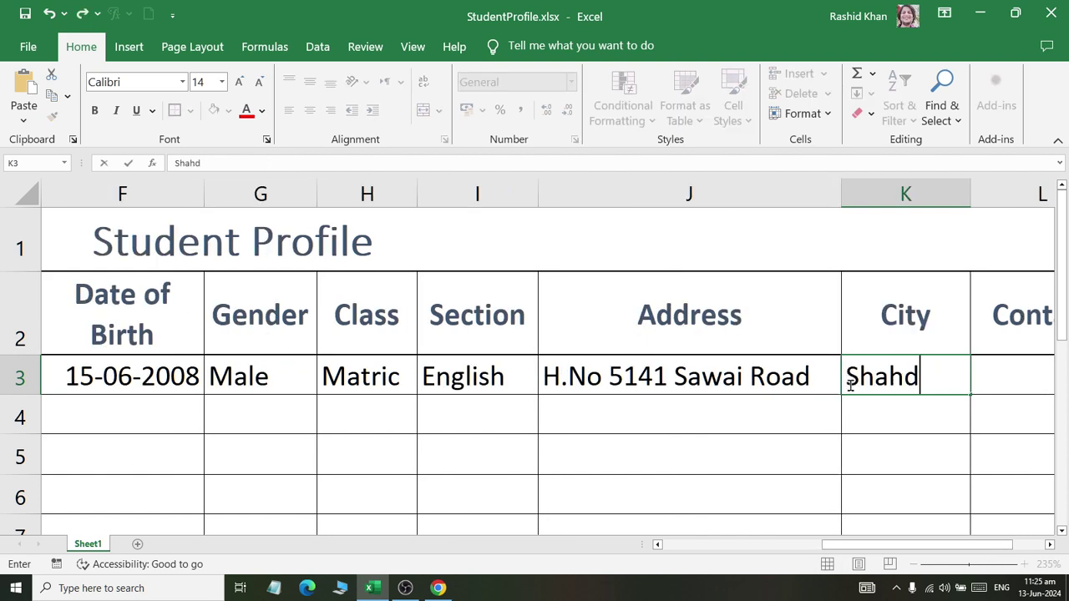
{"action": "type", "text": "adpur"}
{"action": "key", "text": "Tab"}
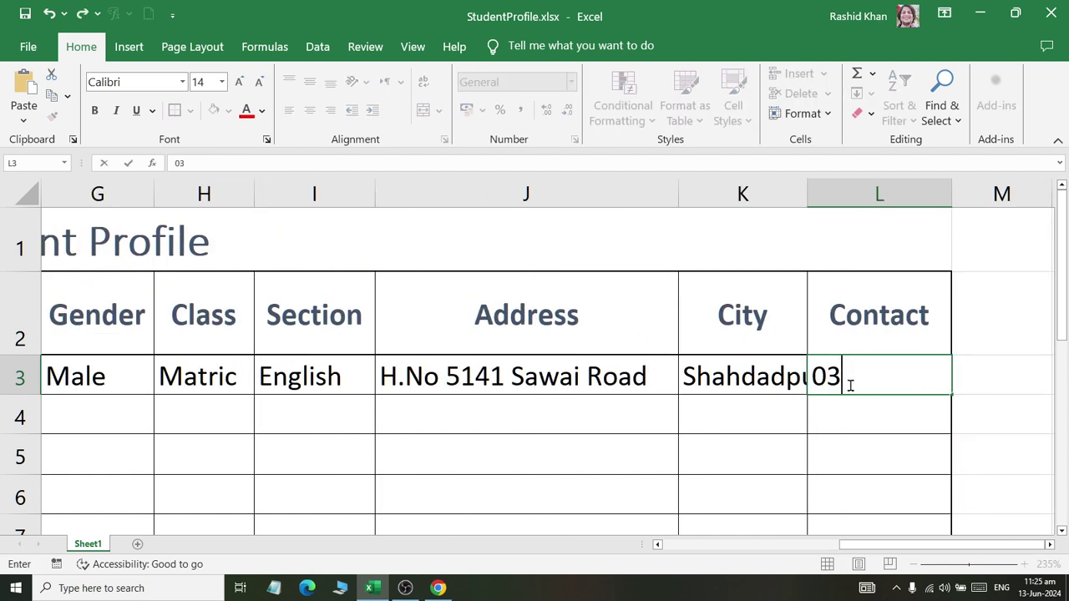
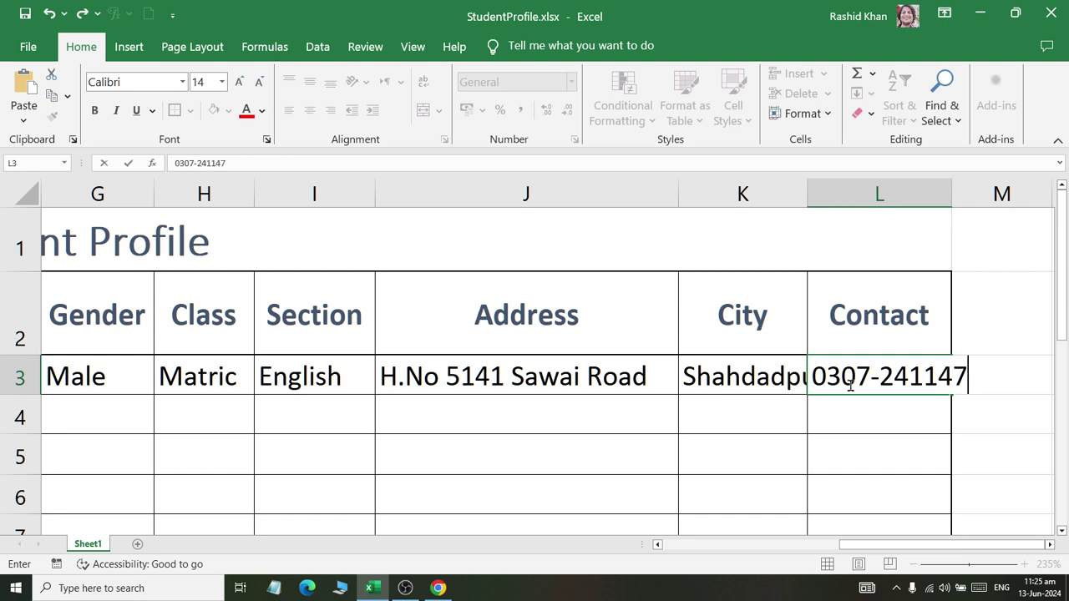
{"action": "key", "text": "Return"}
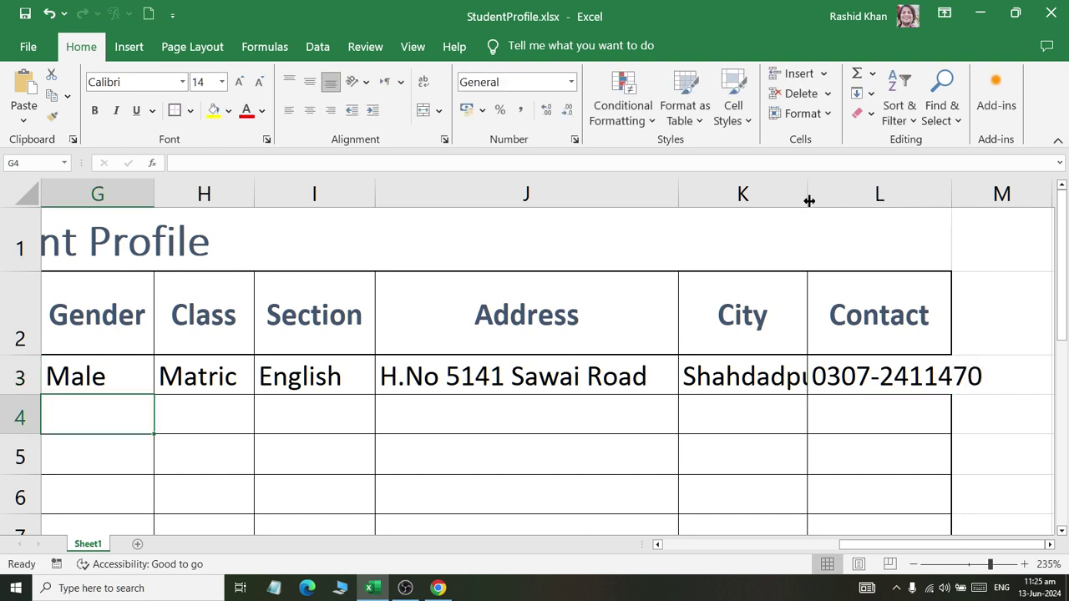
Widen the City, Contact and Address columns K, L and J, undoing a stray change
{"action": "left_click_drag", "start_coordinate": [808, 199], "coordinate": [838, 201]}
{"action": "left_click_drag", "start_coordinate": [983, 195], "coordinate": [1037, 195]}
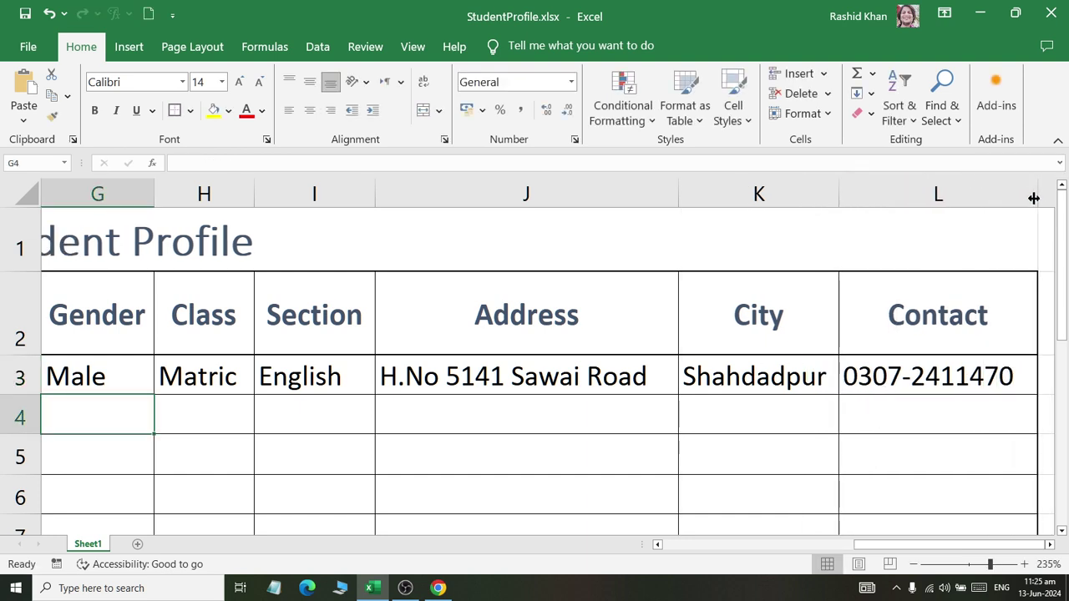
{"action": "left_click_drag", "start_coordinate": [678, 197], "coordinate": [732, 198]}
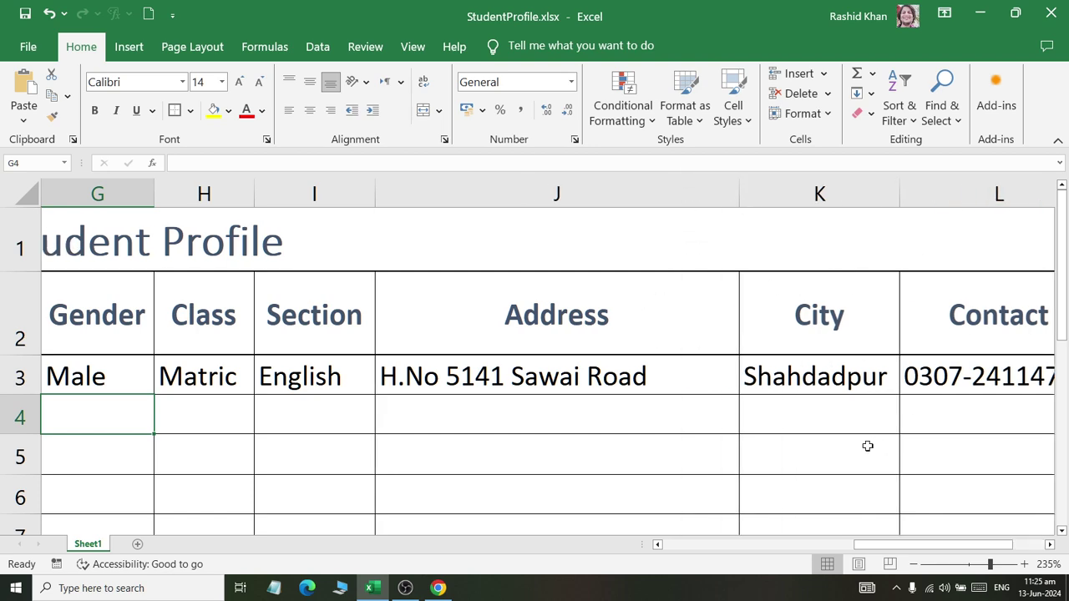
{"action": "mouse_move", "coordinate": [718, 453]}
{"action": "left_mouse_down"}
{"action": "mouse_move", "coordinate": [3, 451]}
{"action": "mouse_move", "coordinate": [125, 380]}
{"action": "left_mouse_up"}
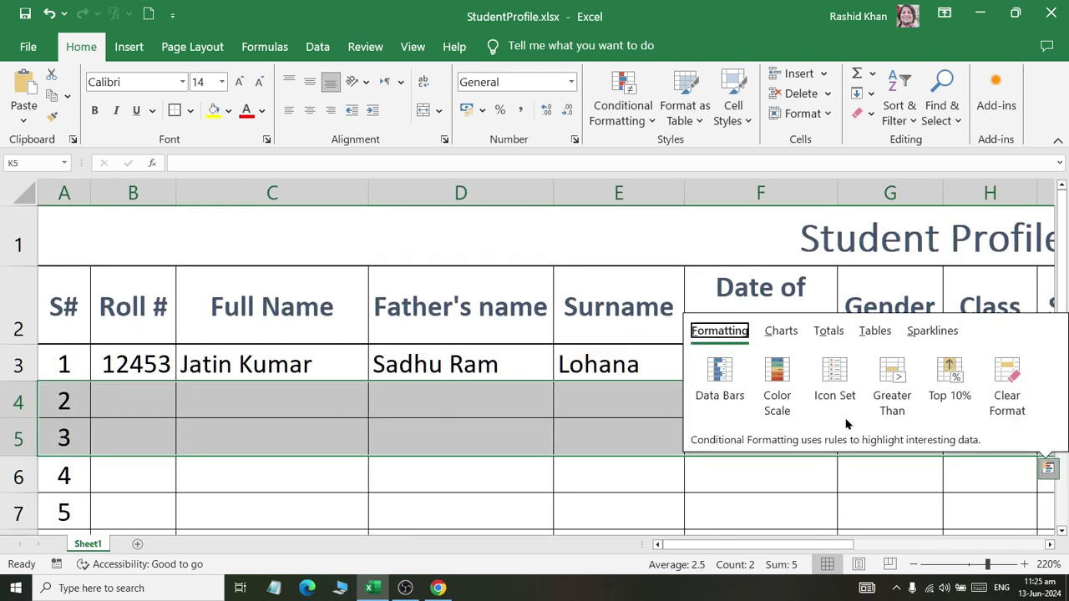
{"action": "left_click", "coordinate": [841, 424]}
{"action": "key", "text": "ctrl+z"}
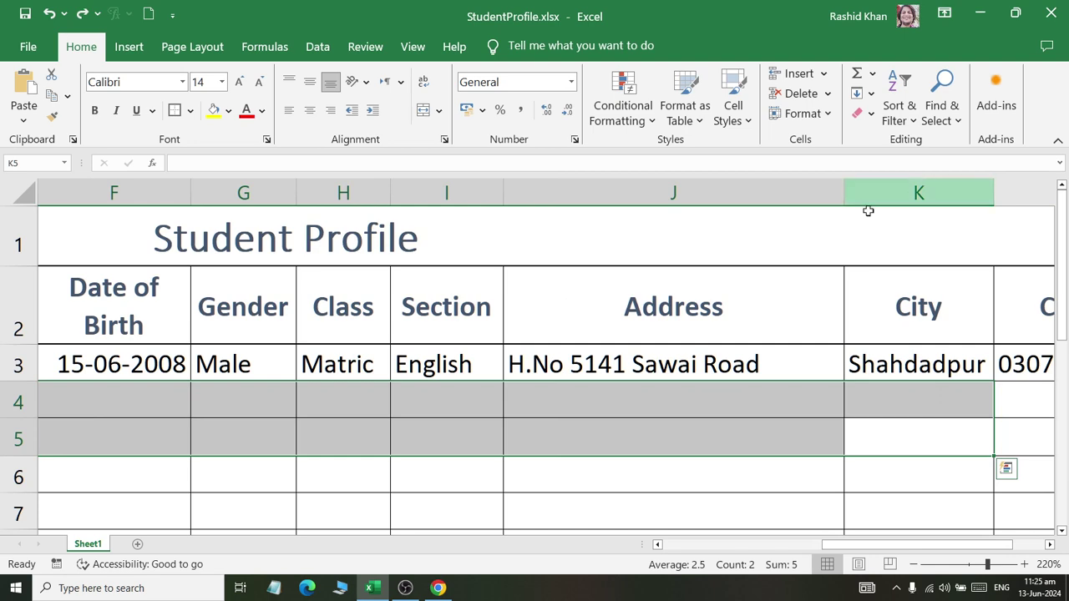
{"action": "left_click", "coordinate": [512, 424]}
{"action": "left_click", "coordinate": [324, 397]}
Widen the Class, Gender and Roll # columns H, G and B
{"action": "left_click_drag", "start_coordinate": [390, 194], "coordinate": [412, 194]}
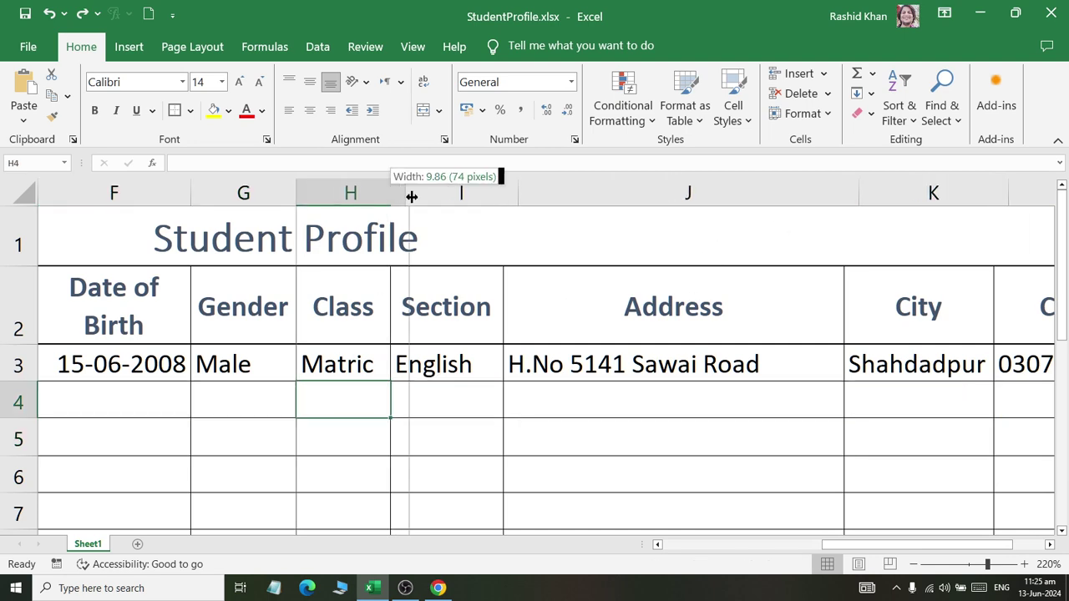
{"action": "left_click", "coordinate": [652, 413]}
{"action": "left_click_drag", "start_coordinate": [481, 482], "coordinate": [321, 476]}
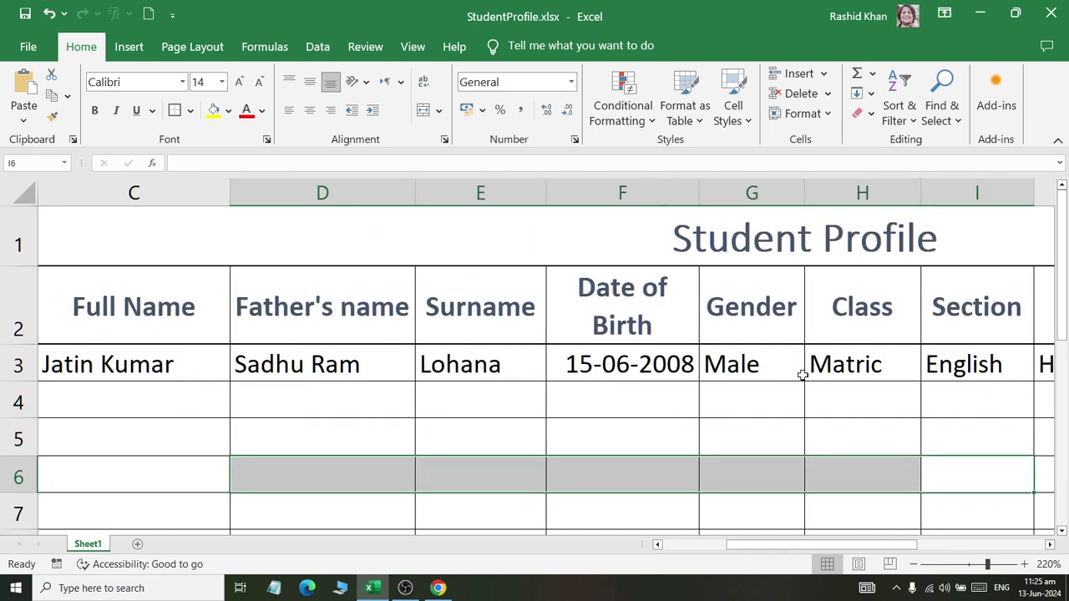
{"action": "left_click", "coordinate": [797, 371]}
{"action": "left_click_drag", "start_coordinate": [807, 201], "coordinate": [817, 203]}
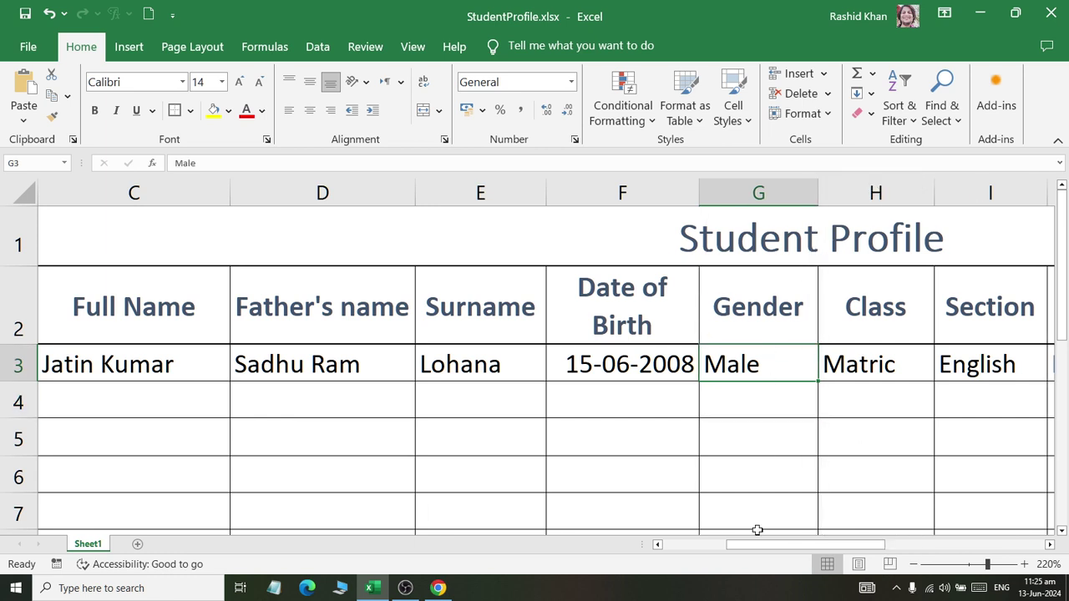
{"action": "left_click", "coordinate": [335, 443]}
{"action": "left_click_drag", "start_coordinate": [321, 424], "coordinate": [125, 436]}
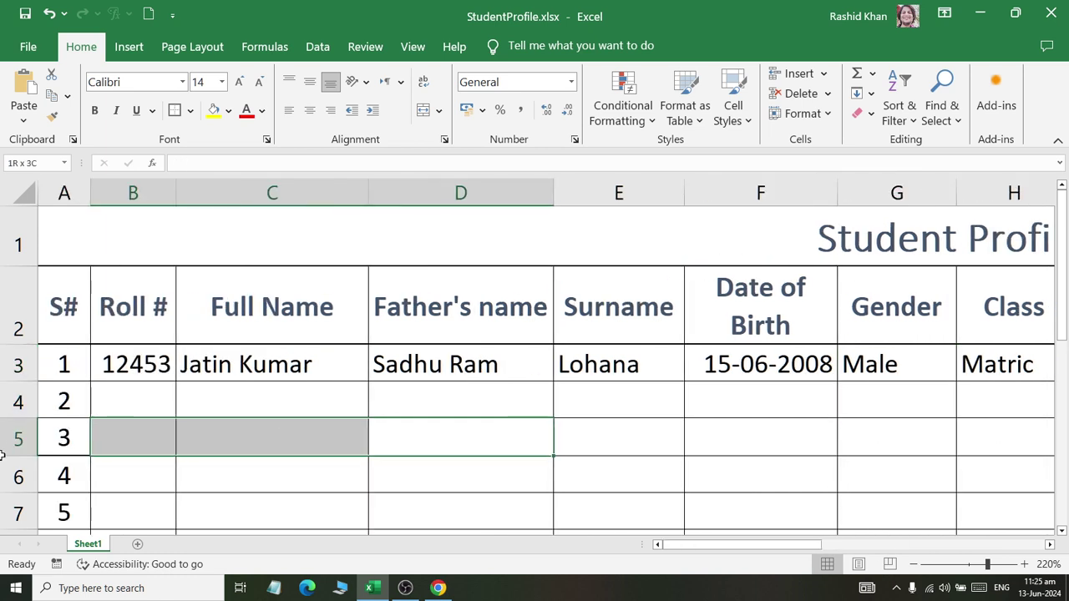
{"action": "left_click", "coordinate": [105, 409]}
{"action": "left_click_drag", "start_coordinate": [176, 193], "coordinate": [197, 193]}
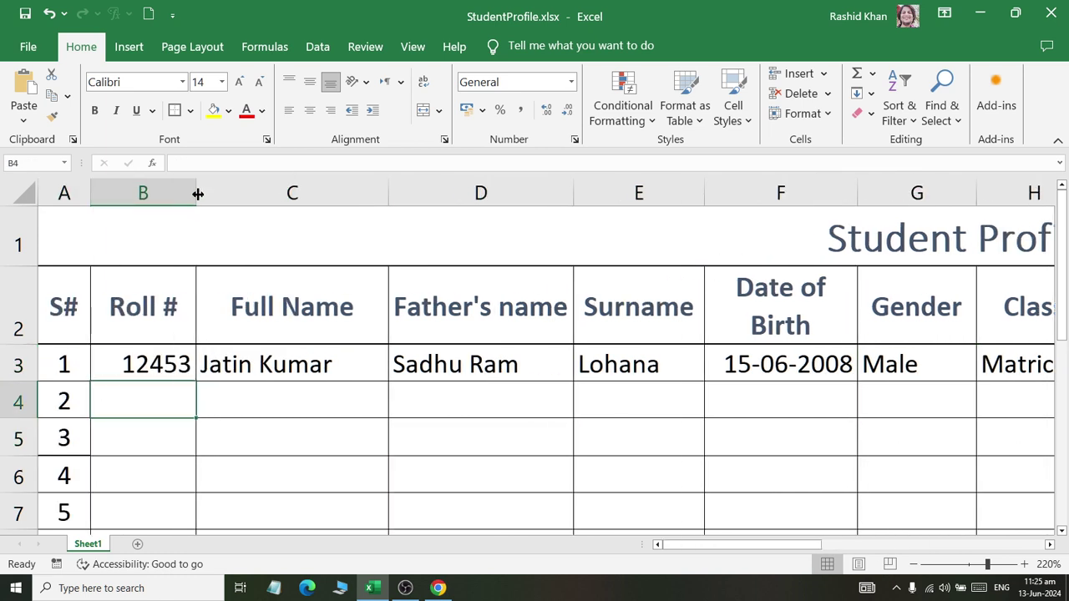
{"action": "key", "text": "BackSpace"}
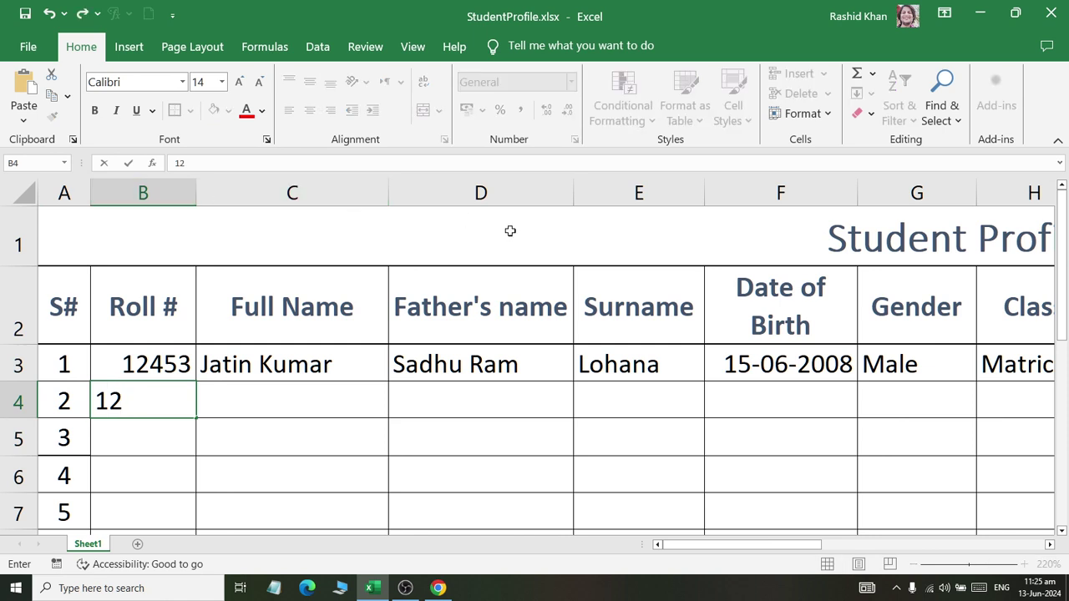
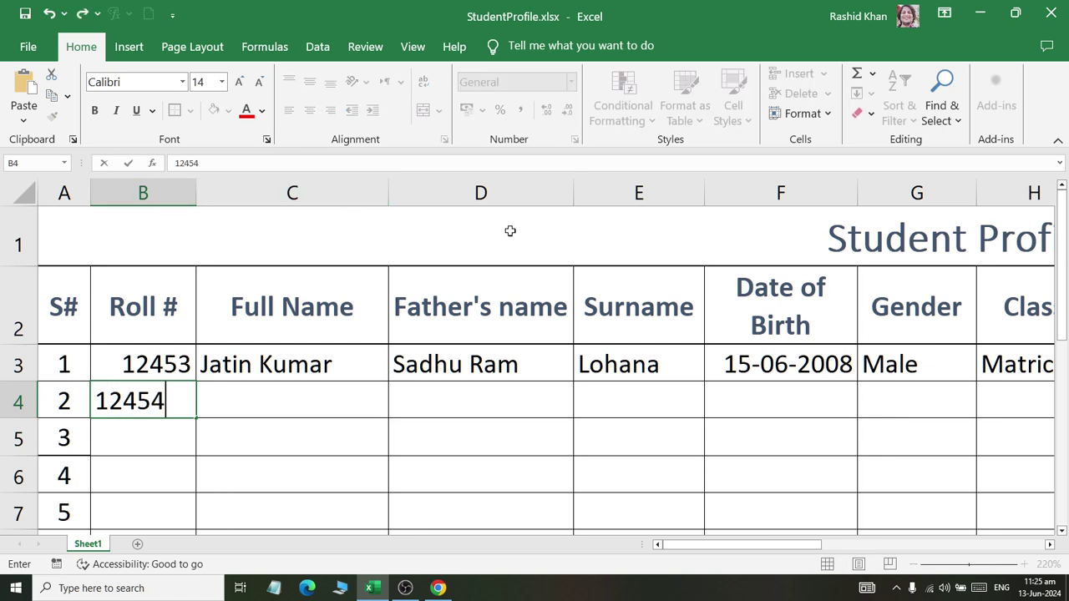
{"action": "key", "text": "Tab"}
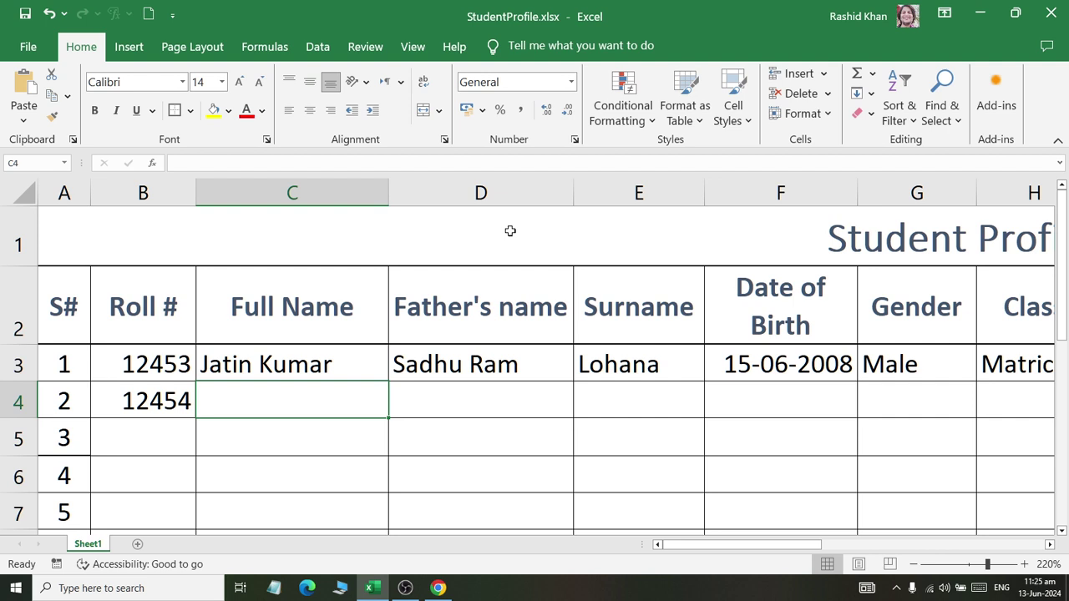
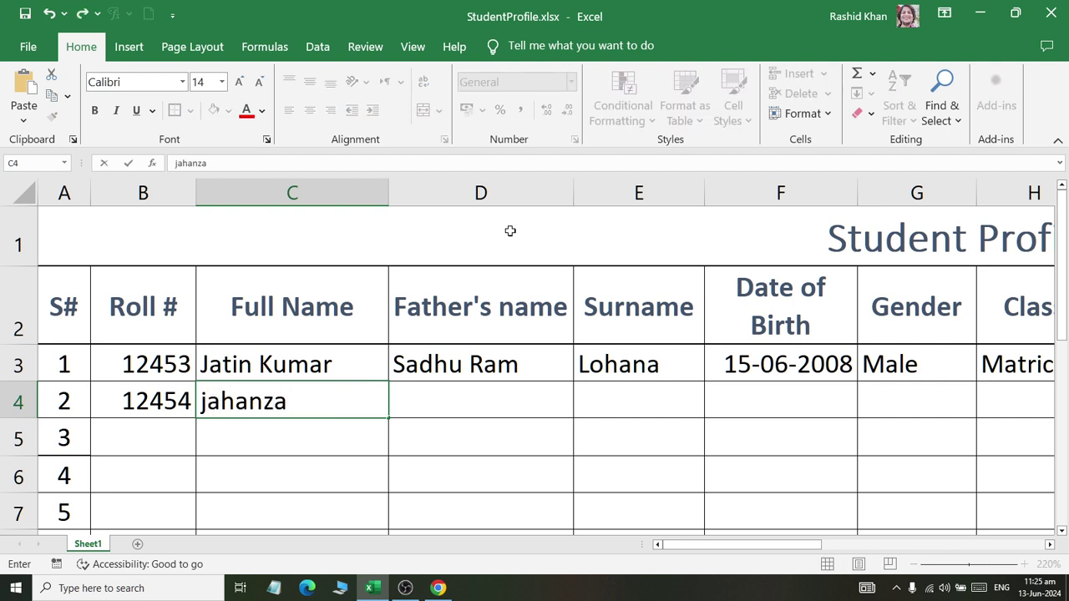
{"action": "key", "text": "Tab"}
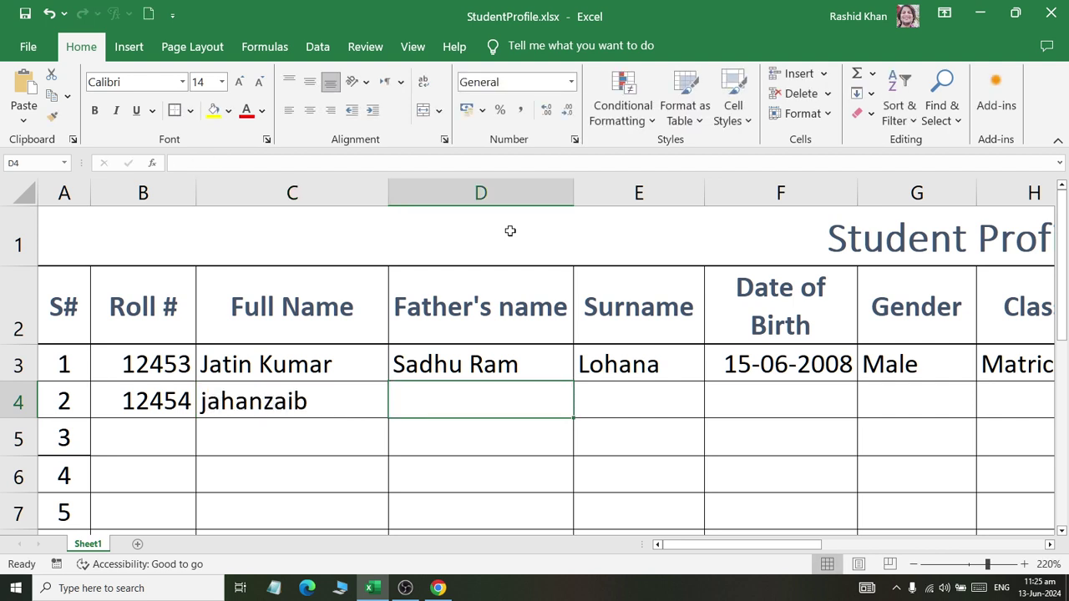
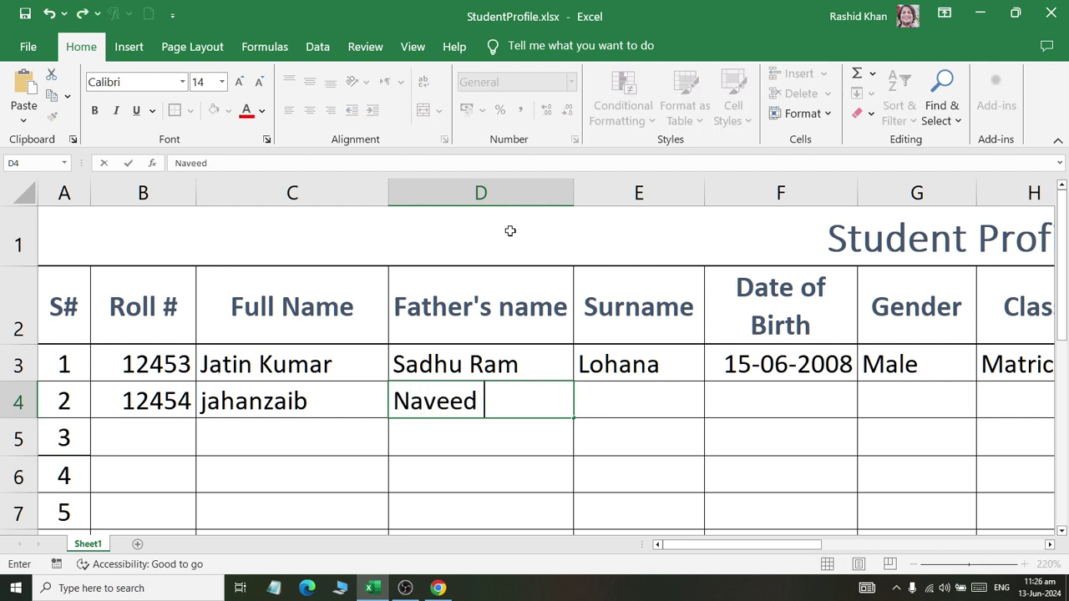
{"action": "key", "text": "Tab"}
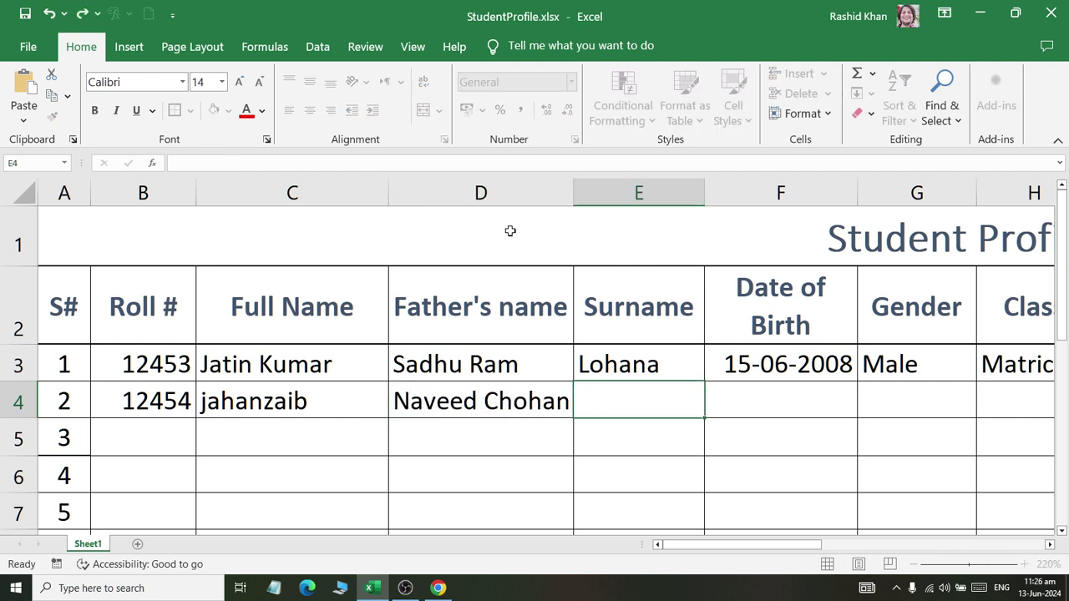
{"action": "key", "text": "Tab"}
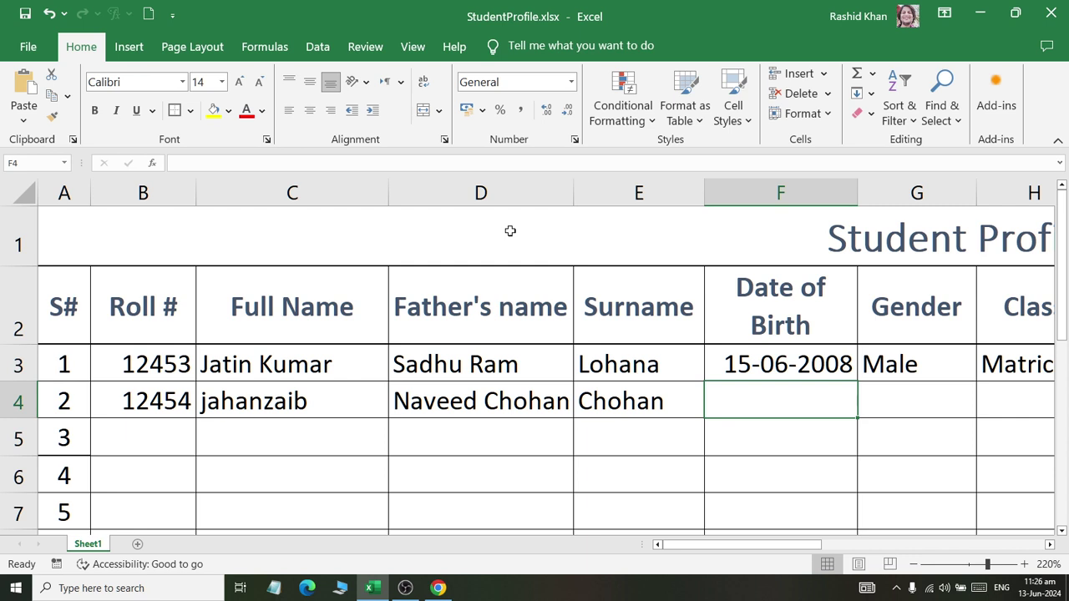
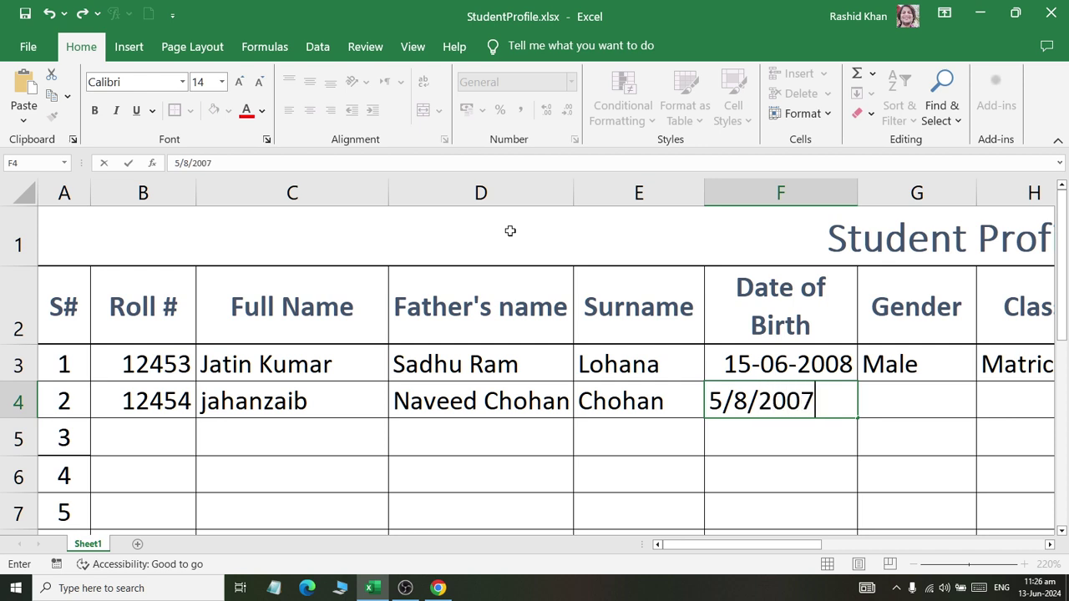
{"action": "key", "text": "Tab"}
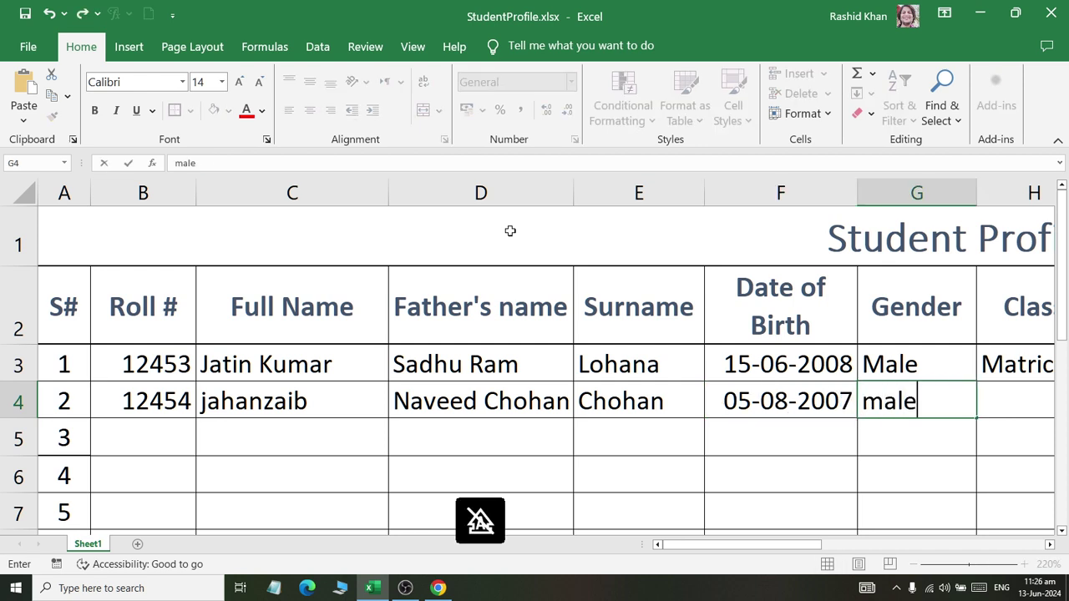
{"action": "key", "text": "Tab"}
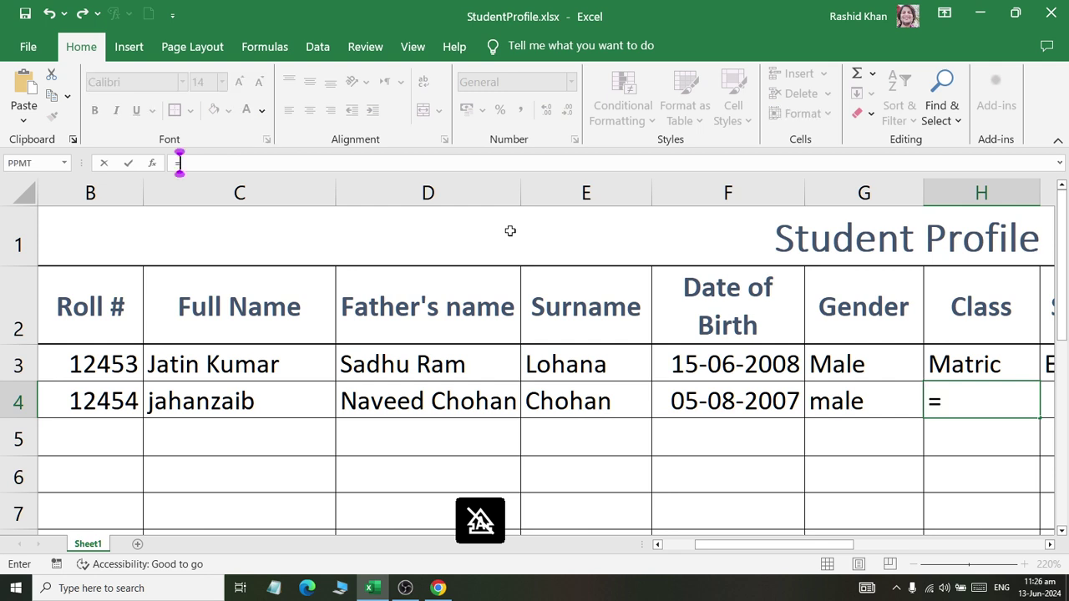
{"action": "key", "text": "Escape"}
{"action": "key", "text": "Left"}
{"action": "key", "text": "Delete"}
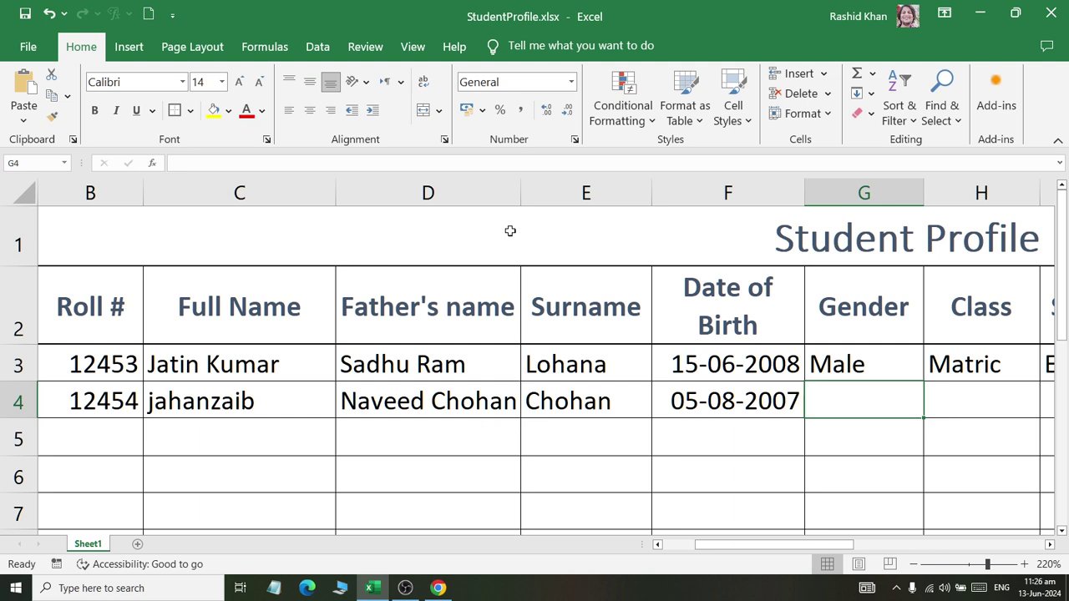
{"action": "key", "text": "Tab"}
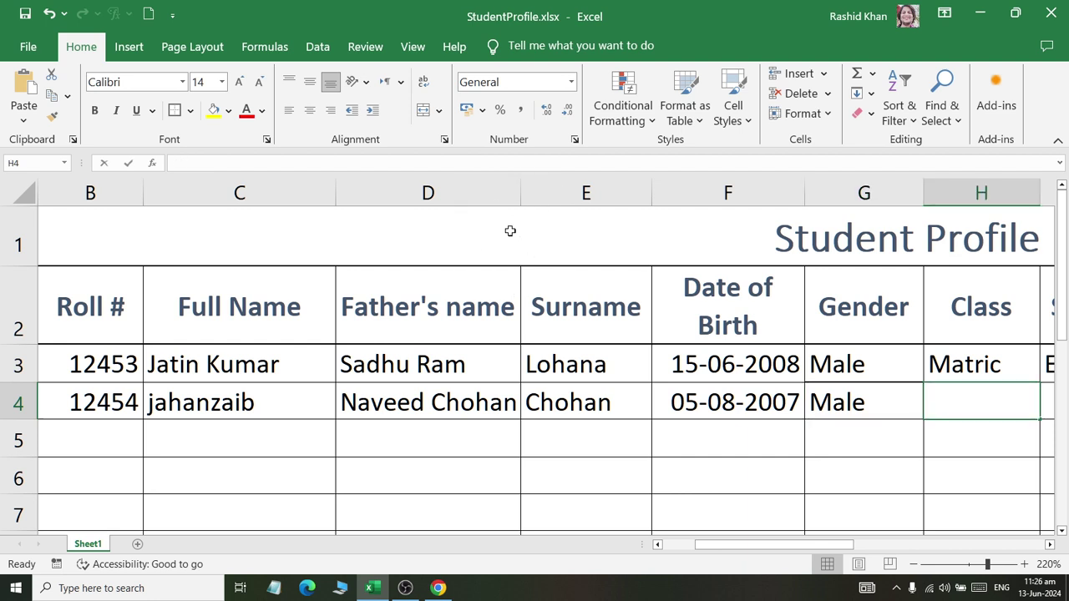
Enter class 1st year and section English
{"action": "type", "text": "1st Yar"}
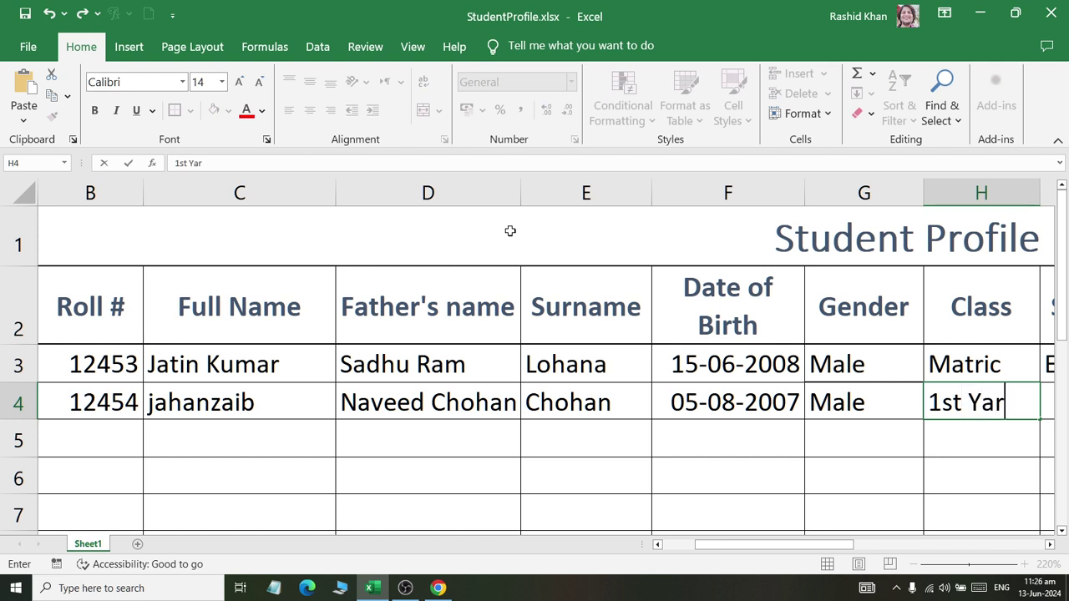
{"action": "key", "text": "BackSpace"}
{"action": "key", "text": "BackSpace"}
{"action": "key", "text": "BackSpace"}
{"action": "key", "text": "BackSpace"}
{"action": "key", "text": "BackSpace"}
{"action": "key", "text": "BackSpace"}
{"action": "key", "text": "BackSpace"}
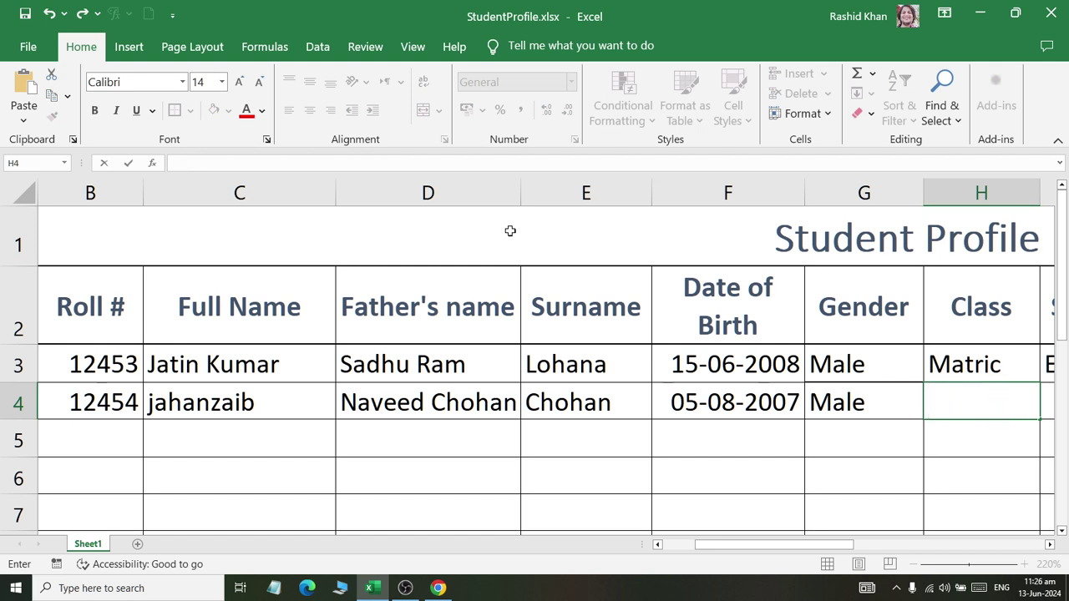
{"action": "type", "text": "1s"}
{"action": "type", "text": "t ye"}
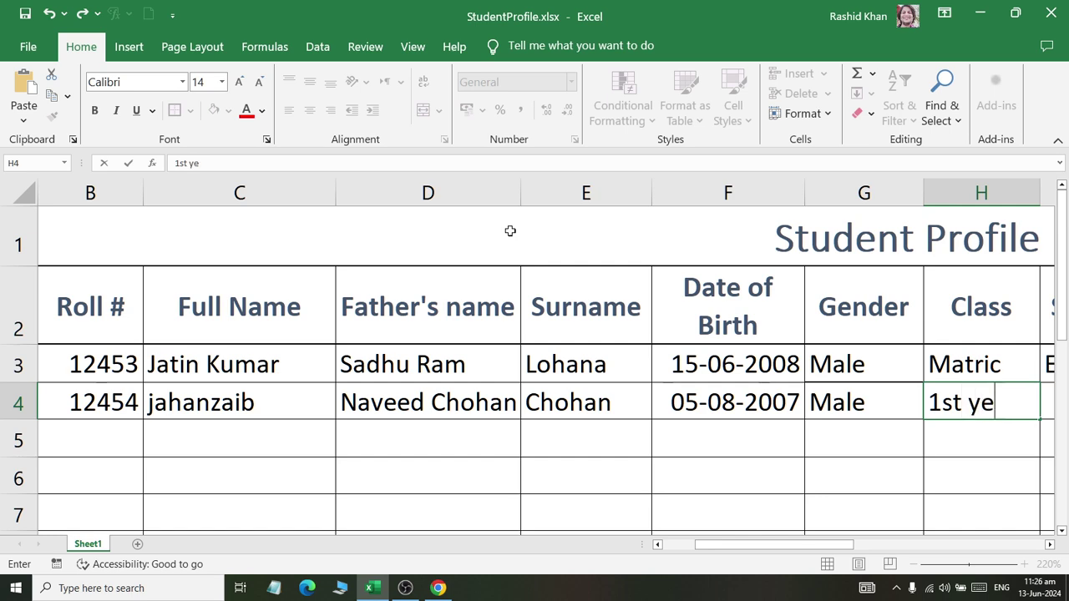
{"action": "type", "text": "ar"}
{"action": "key", "text": "Tab"}
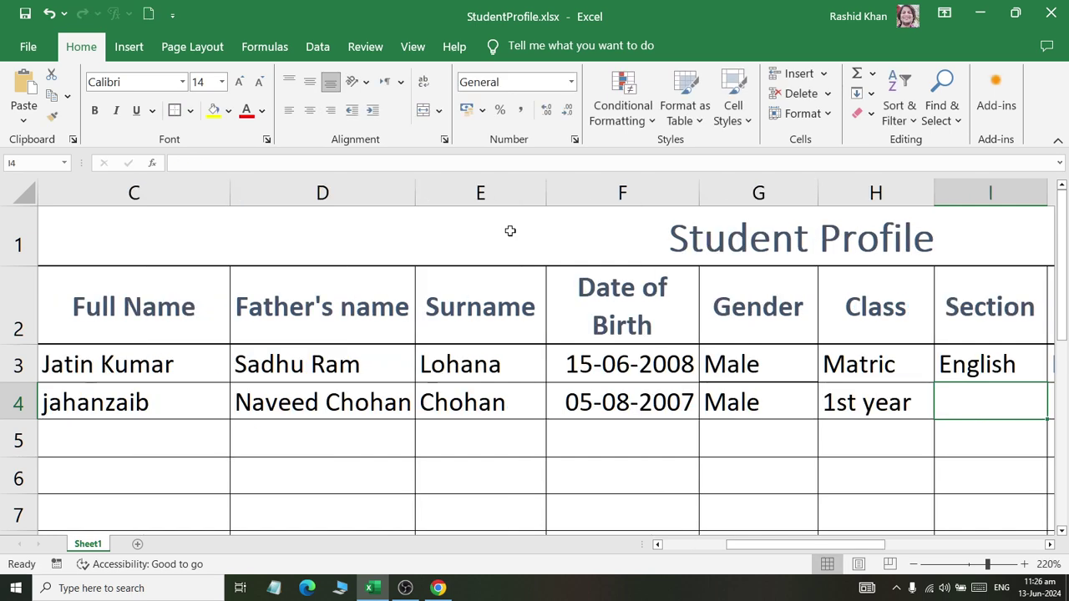
{"action": "type", "text": "E"}
{"action": "key", "text": "Tab"}
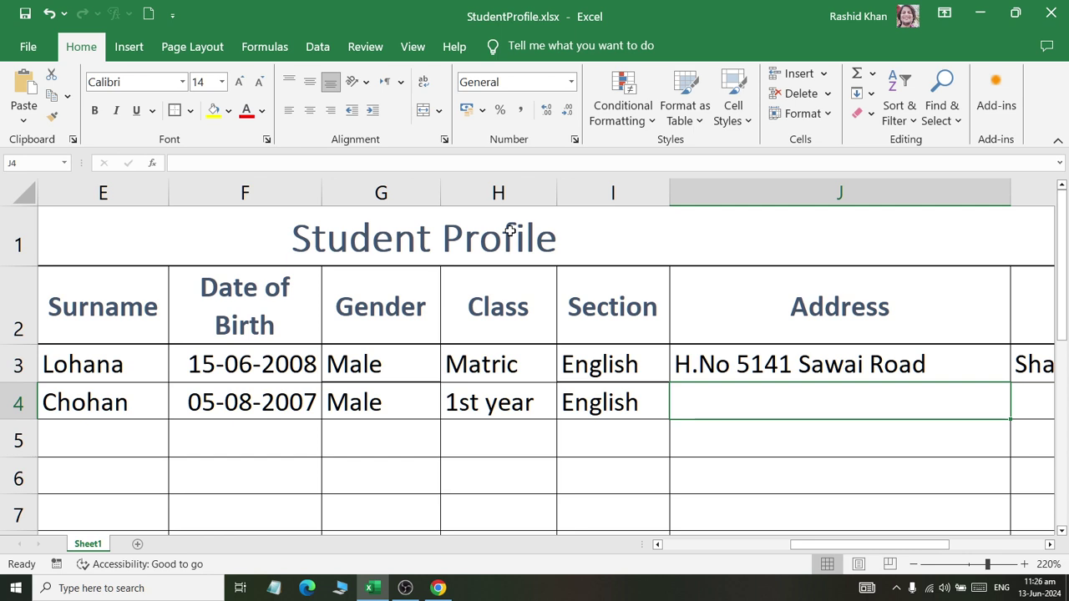
Type the second student's home address, correcting typos along the way
{"action": "type", "text": "H.no"}
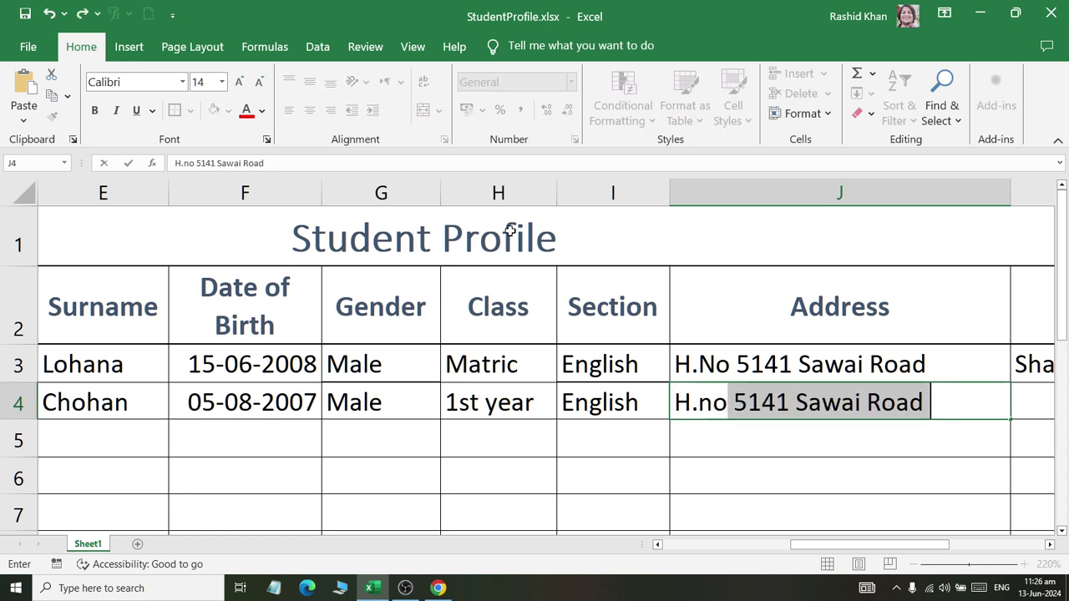
{"action": "key", "text": "BackSpace"}
{"action": "key", "text": "BackSpace"}
{"action": "key", "text": "BackSpace"}
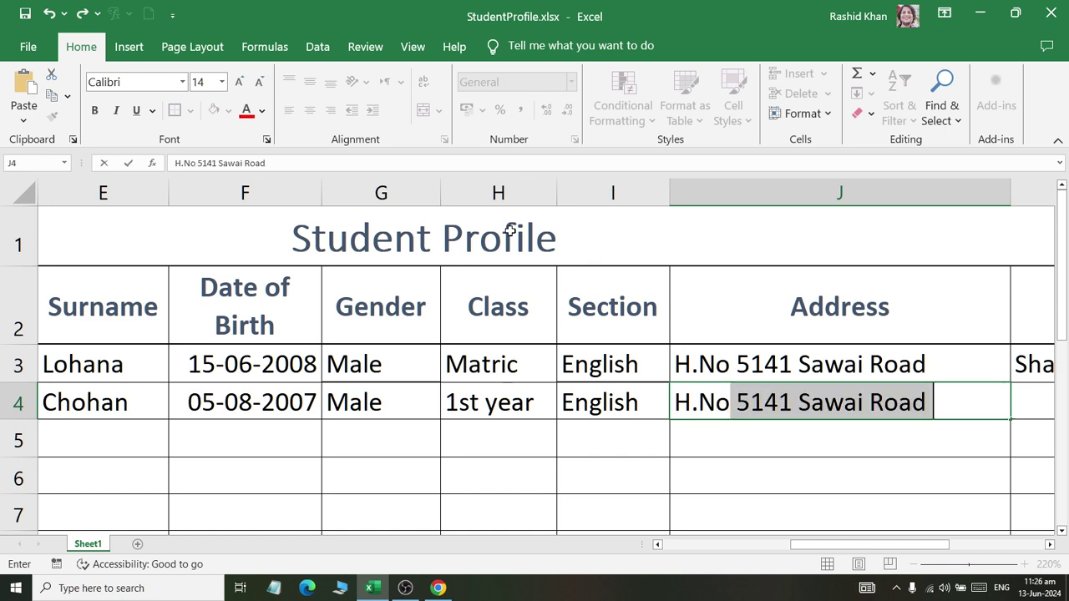
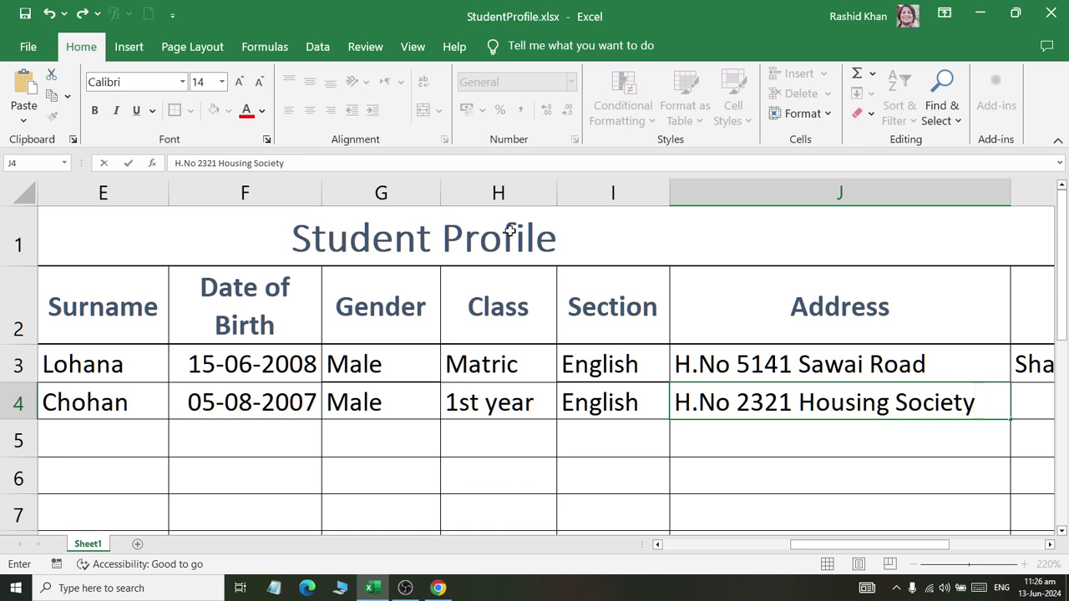
{"action": "key", "text": "Tab"}
Accept the suggested city and enter the student's contact number
{"action": "type", "text": "S"}
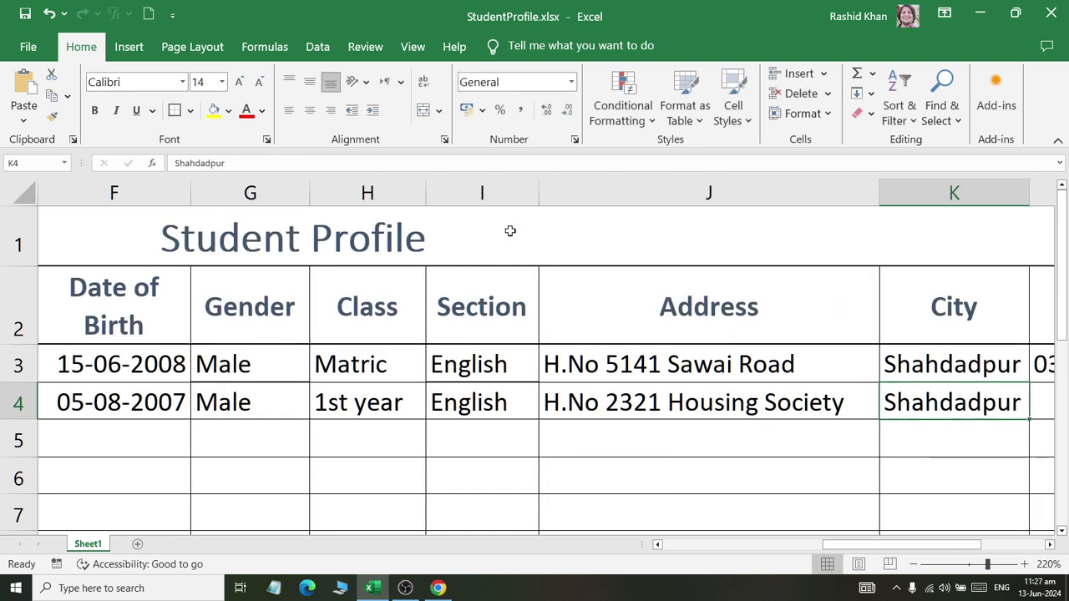
{"action": "key", "text": "Tab"}
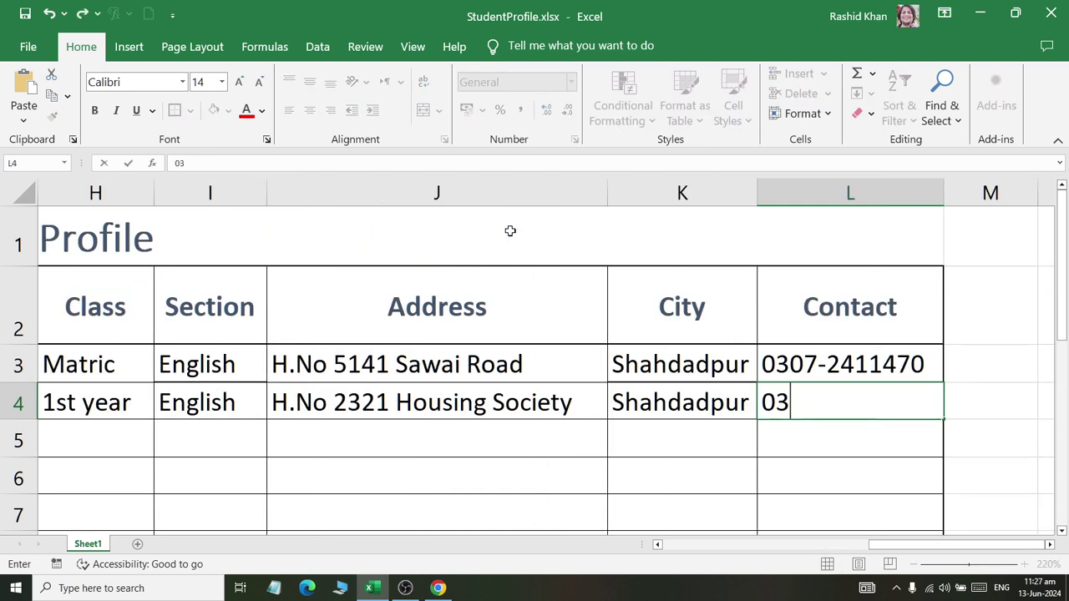
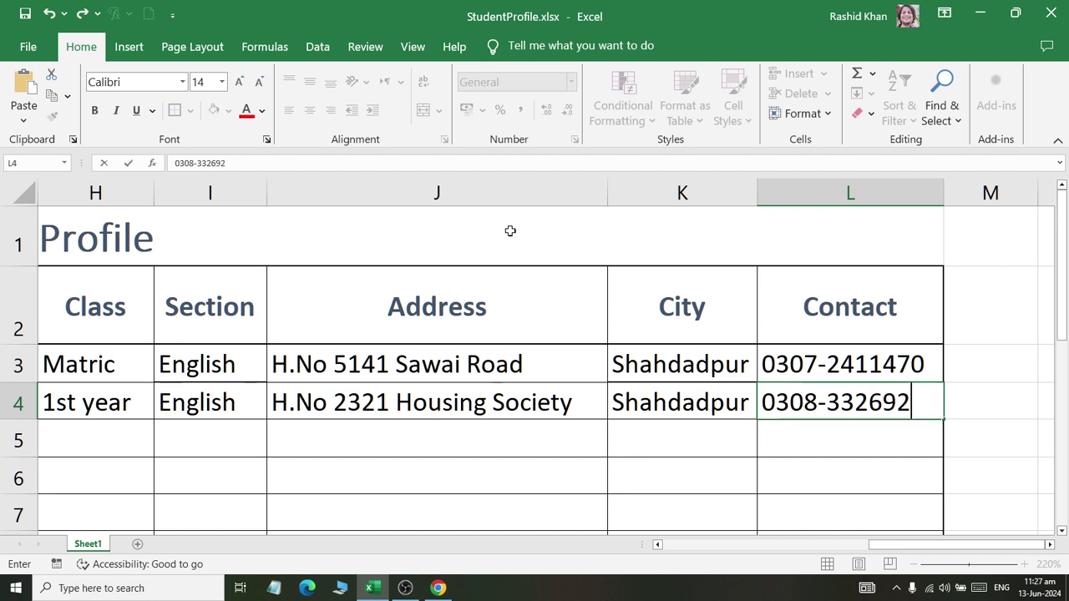
{"action": "key", "text": "Return"}
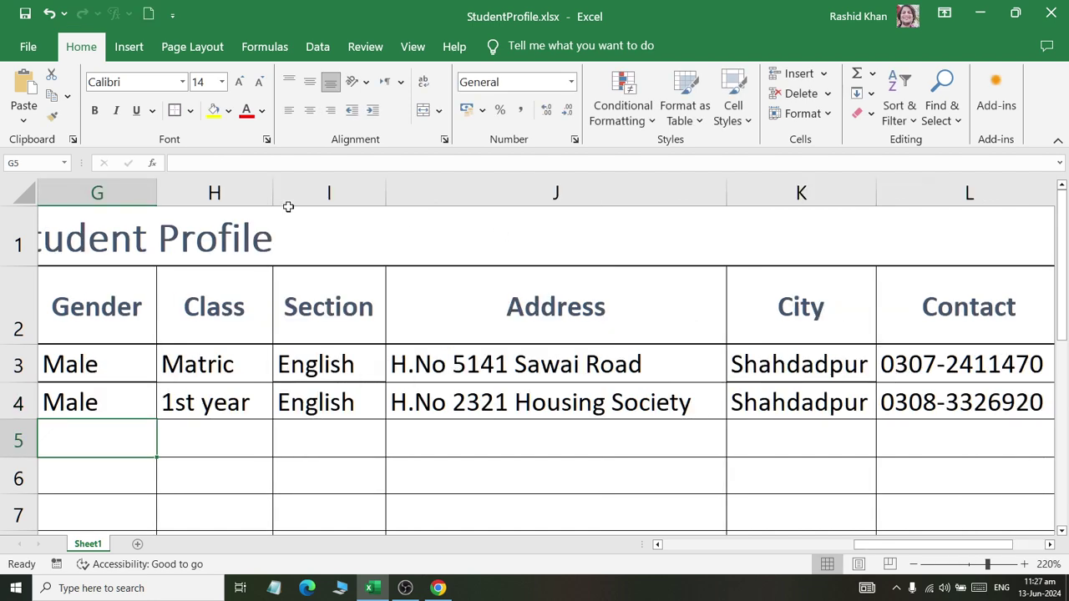
Select the header row, student rows, City and Contact columns and title to review the table
{"action": "left_click_drag", "start_coordinate": [220, 464], "coordinate": [63, 402]}
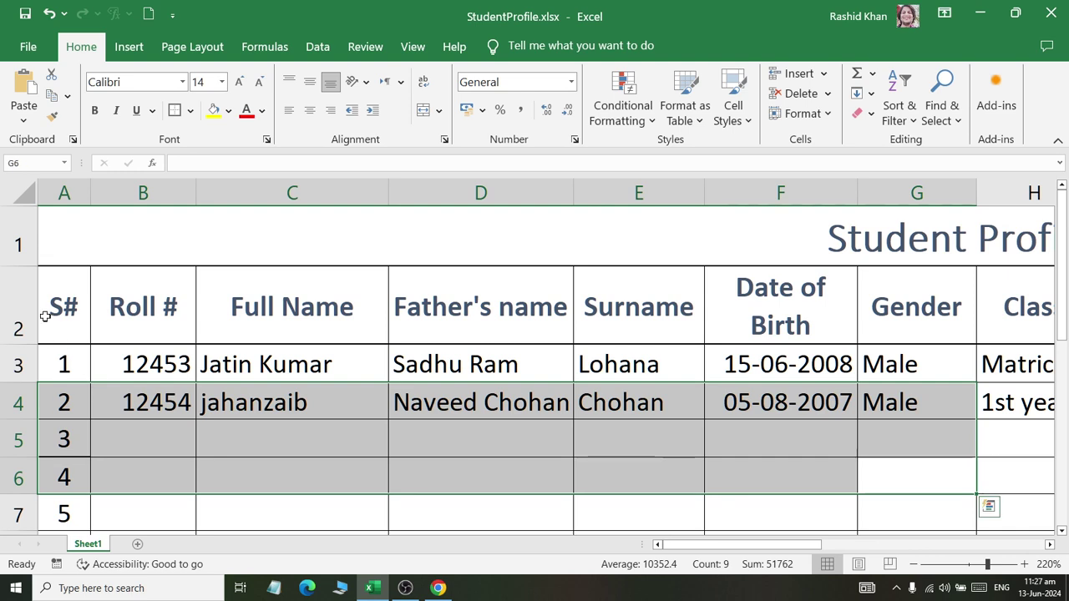
{"action": "left_click_drag", "start_coordinate": [42, 311], "coordinate": [818, 313]}
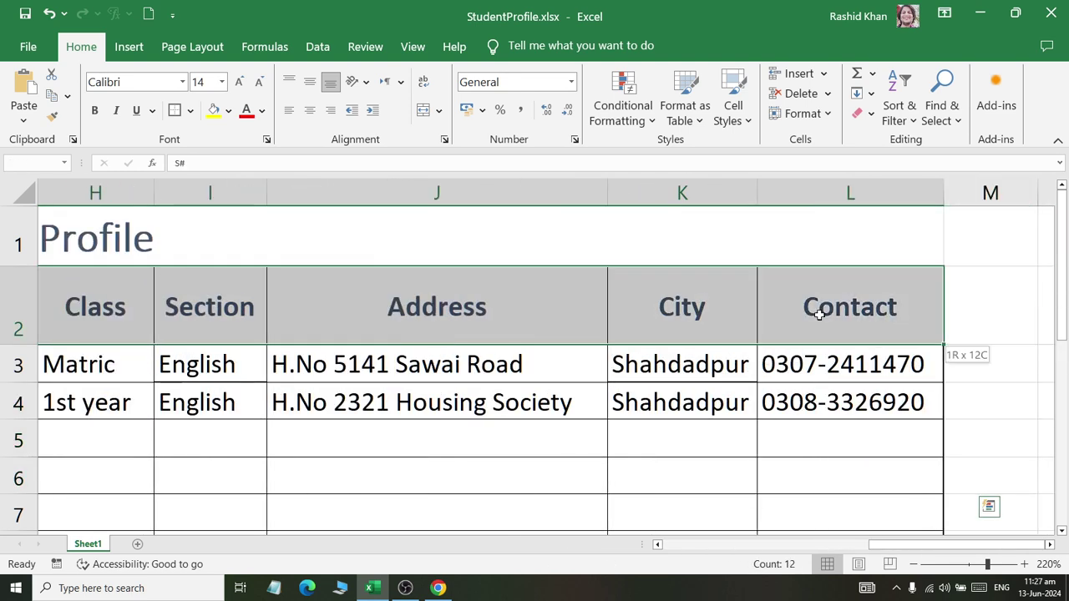
{"action": "left_click_drag", "start_coordinate": [851, 363], "coordinate": [5, 365]}
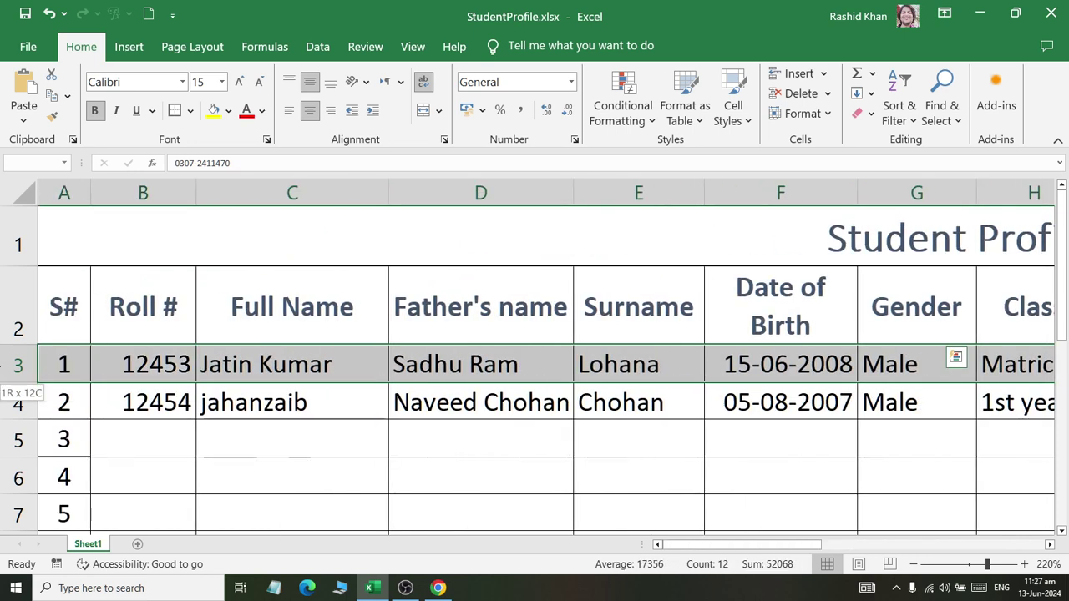
{"action": "mouse_move", "coordinate": [64, 403]}
{"action": "left_mouse_down"}
{"action": "mouse_move", "coordinate": [1065, 458]}
{"action": "mouse_move", "coordinate": [893, 413]}
{"action": "left_mouse_up"}
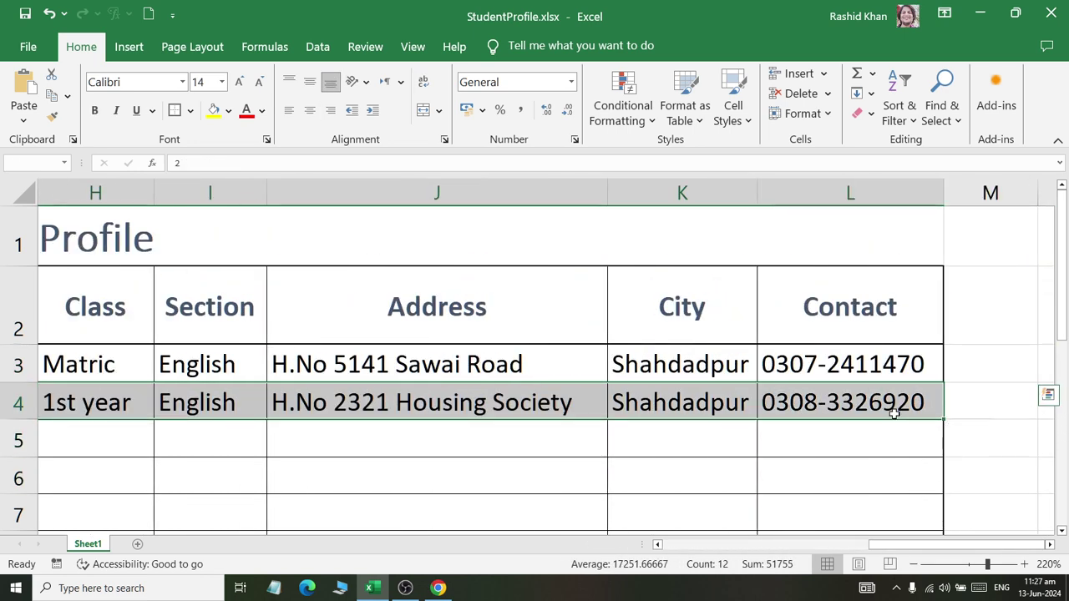
{"action": "left_click", "coordinate": [823, 193]}
{"action": "left_click", "coordinate": [685, 193]}
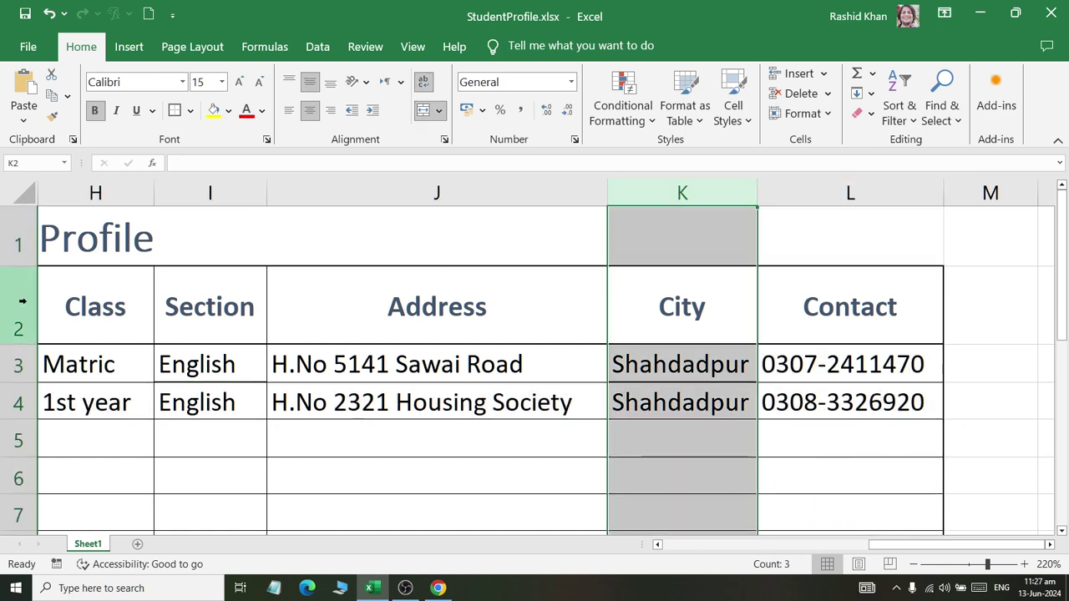
{"action": "left_click", "coordinate": [22, 300]}
{"action": "left_click", "coordinate": [19, 364]}
{"action": "left_click", "coordinate": [134, 389]}
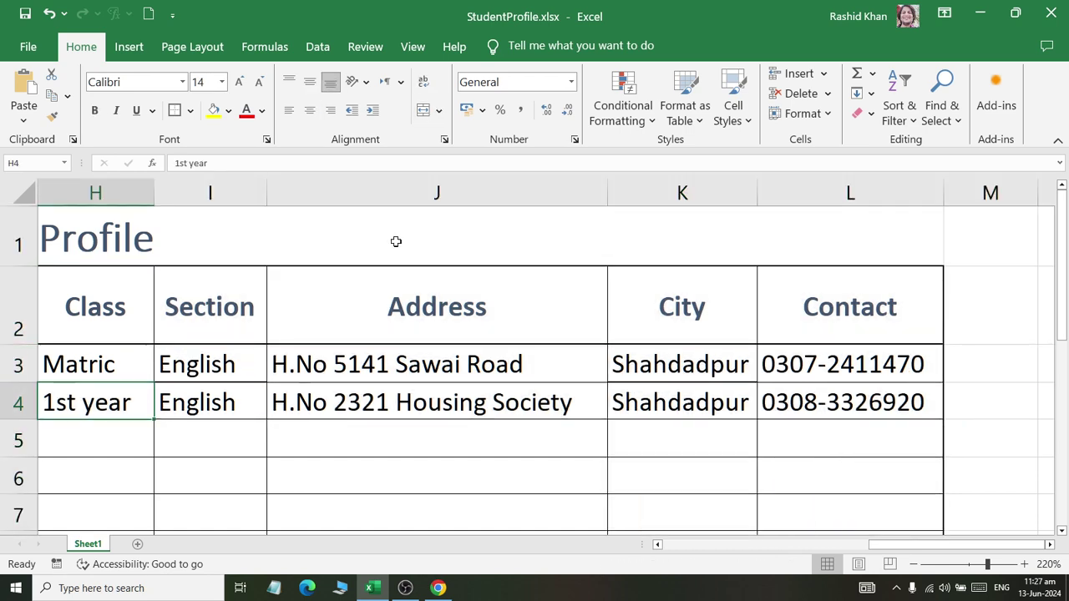
{"action": "left_click", "coordinate": [393, 240]}
Check the Roll # through Gender headings and save StudentProfile.xlsx
{"action": "scroll", "coordinate": [477, 267], "scroll_direction": "down", "scroll_amount": 2, "text": "ctrl"}
{"action": "scroll", "coordinate": [468, 300], "scroll_direction": "down", "scroll_amount": 1, "text": "ctrl"}
{"action": "scroll", "coordinate": [460, 331], "scroll_direction": "down", "scroll_amount": 2, "text": "ctrl"}
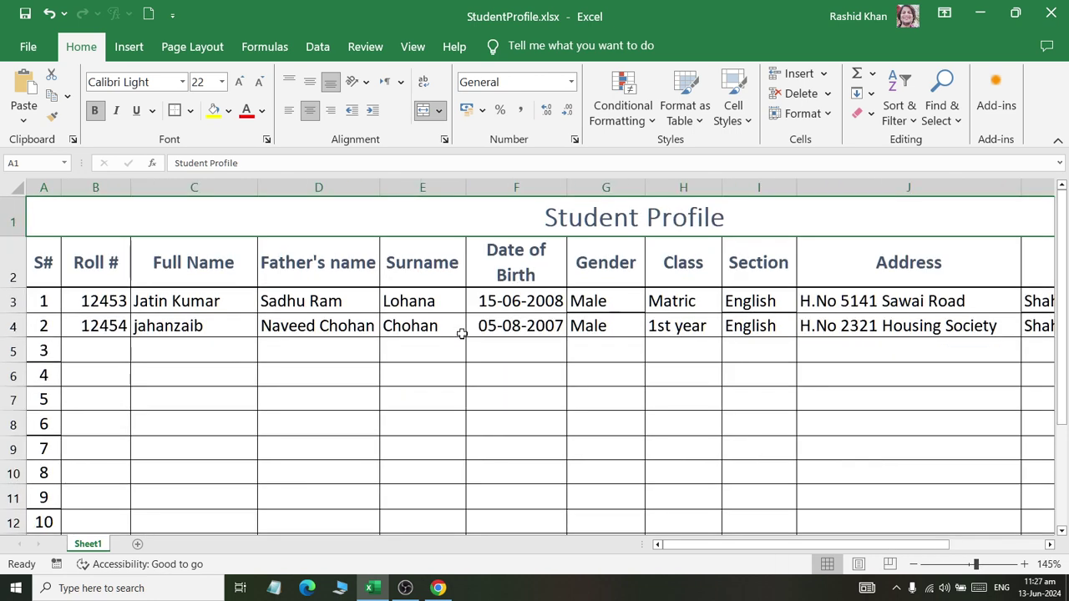
{"action": "scroll", "coordinate": [462, 333], "scroll_direction": "down", "scroll_amount": 1, "text": "ctrl"}
{"action": "scroll", "coordinate": [461, 333], "scroll_direction": "down", "scroll_amount": 1, "text": "ctrl"}
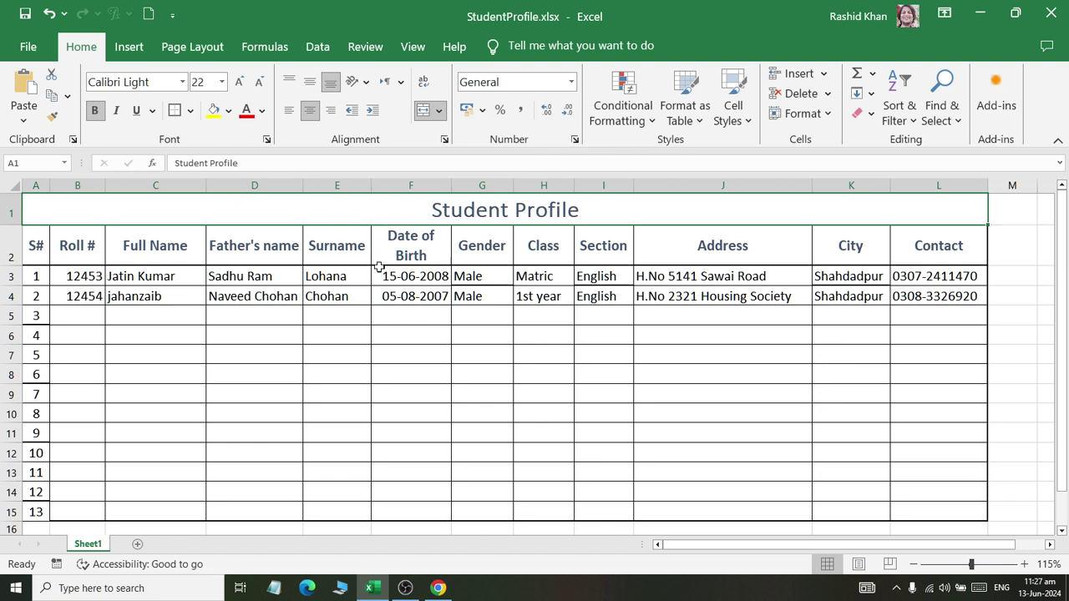
{"action": "left_click", "coordinate": [66, 246]}
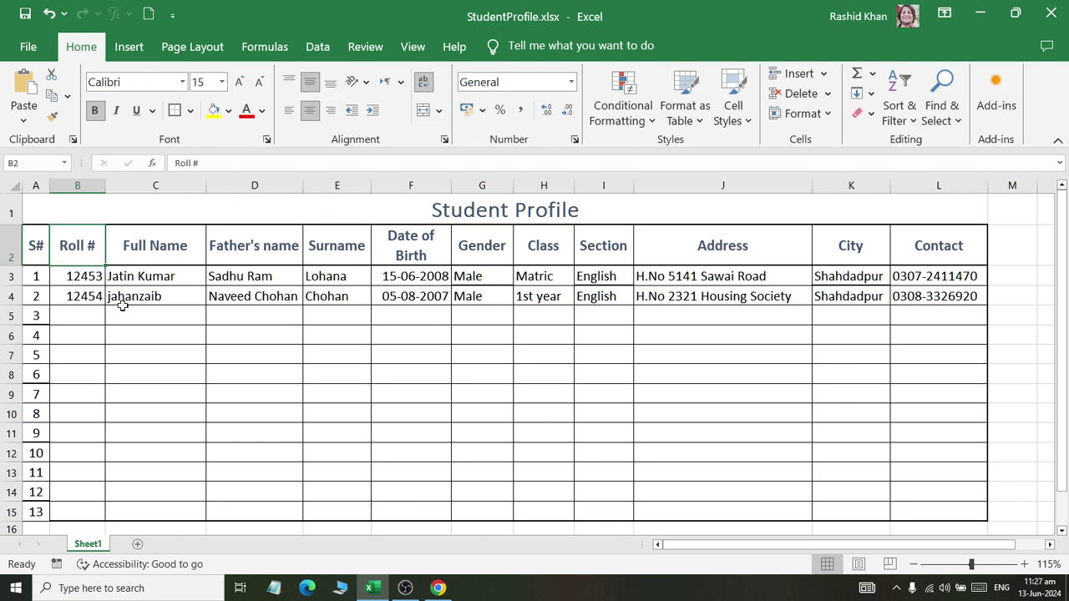
{"action": "left_click", "coordinate": [169, 249]}
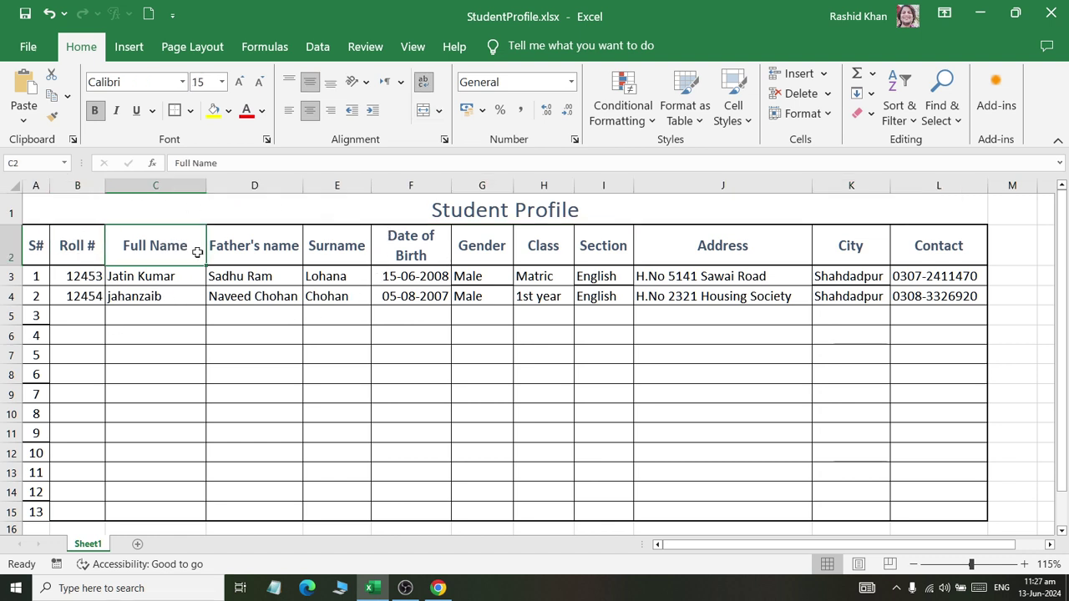
{"action": "left_click", "coordinate": [270, 244]}
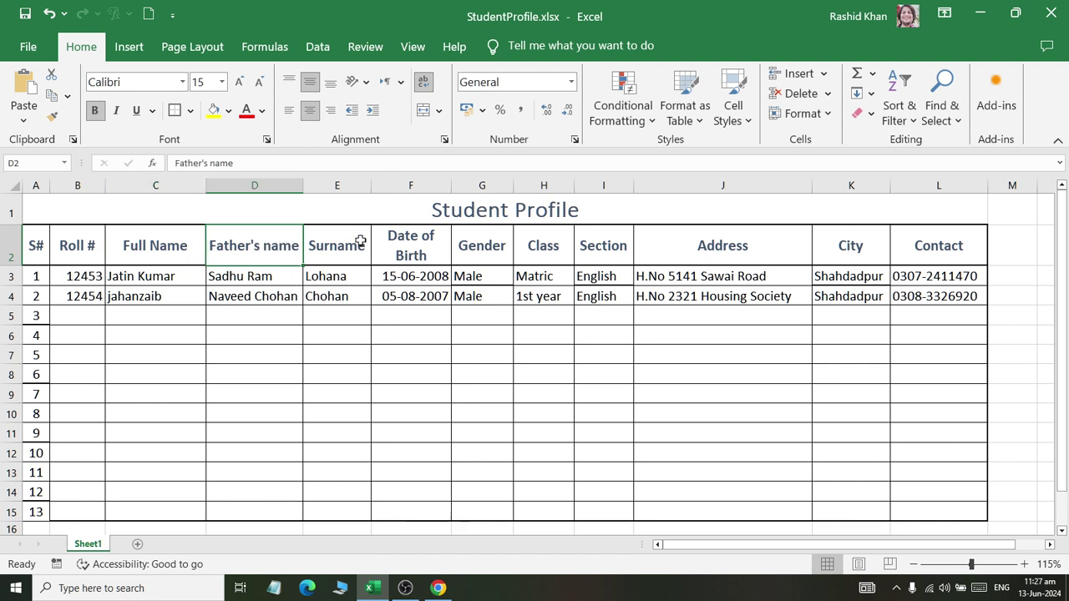
{"action": "left_click", "coordinate": [360, 241]}
{"action": "left_click", "coordinate": [420, 255]}
{"action": "left_click", "coordinate": [485, 256]}
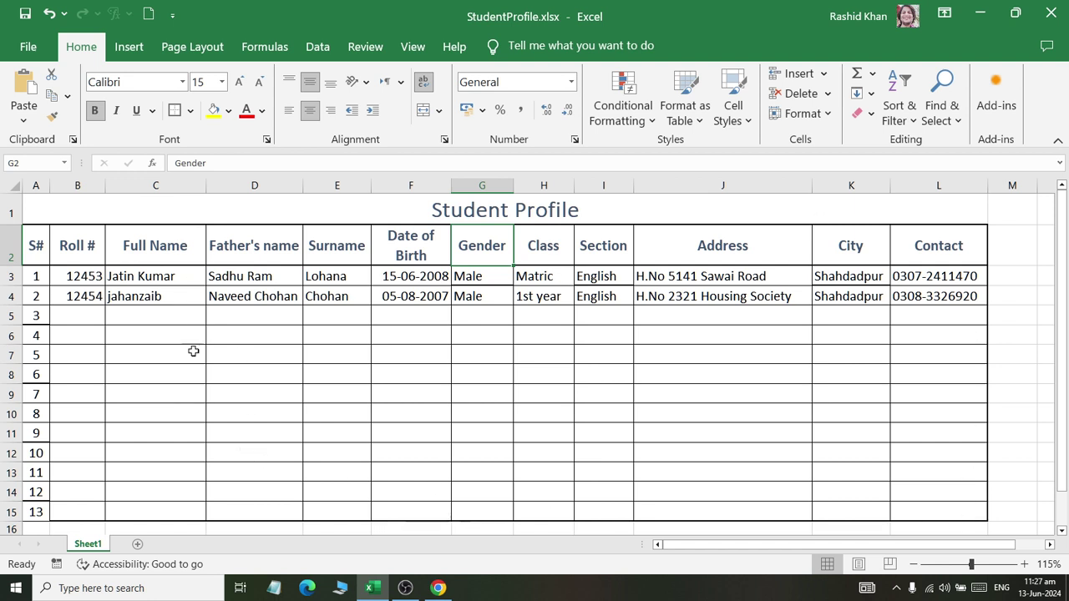
{"action": "left_click", "coordinate": [18, 17]}
Fill the header row A2:L2, S# through Contact, with gold
{"action": "left_click_drag", "start_coordinate": [36, 247], "coordinate": [938, 248]}
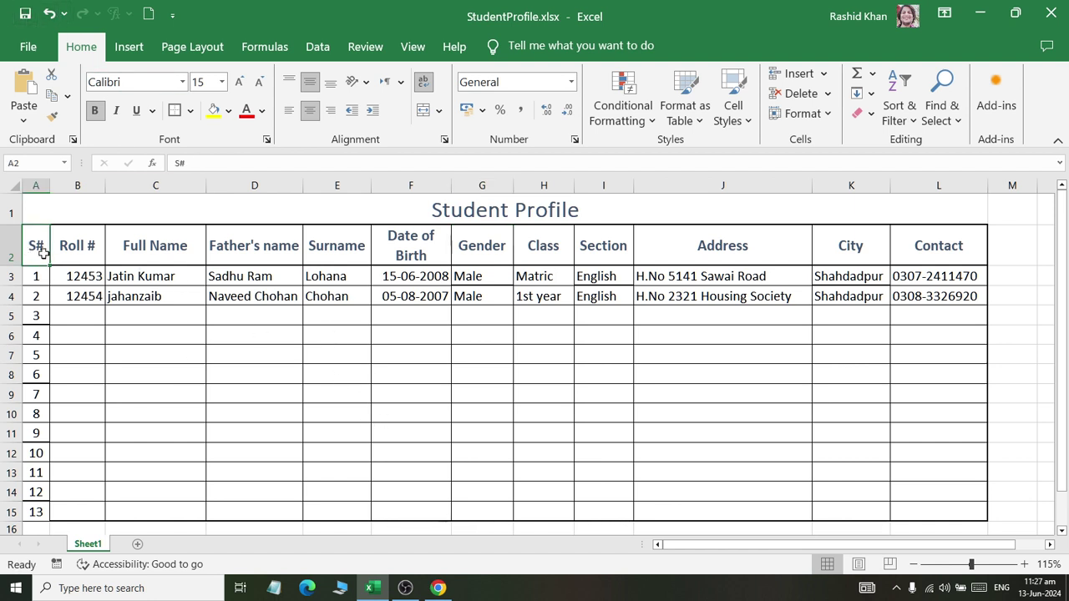
{"action": "left_click", "coordinate": [227, 113]}
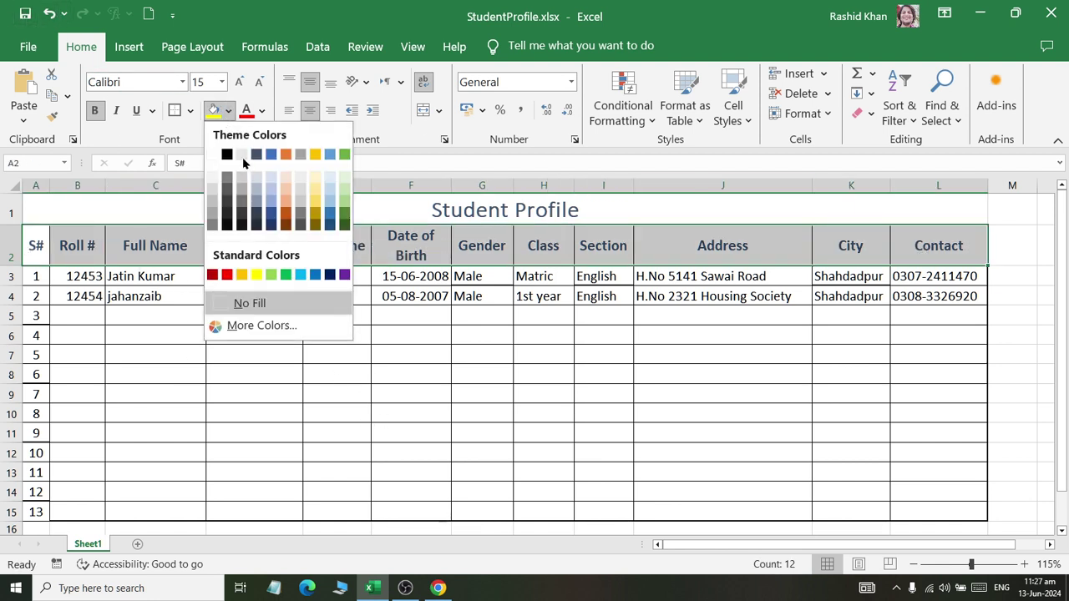
{"action": "left_click", "coordinate": [316, 206]}
{"action": "left_click", "coordinate": [235, 352]}
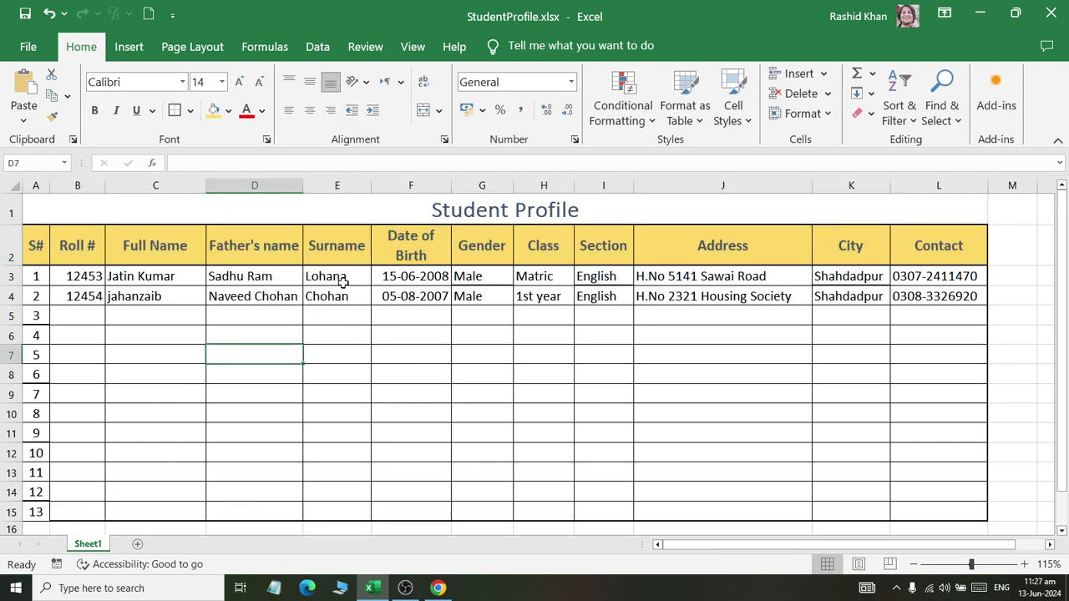
Fill the merged Student Profile title row with light gold
{"action": "left_click", "coordinate": [288, 205]}
{"action": "left_click", "coordinate": [227, 111]}
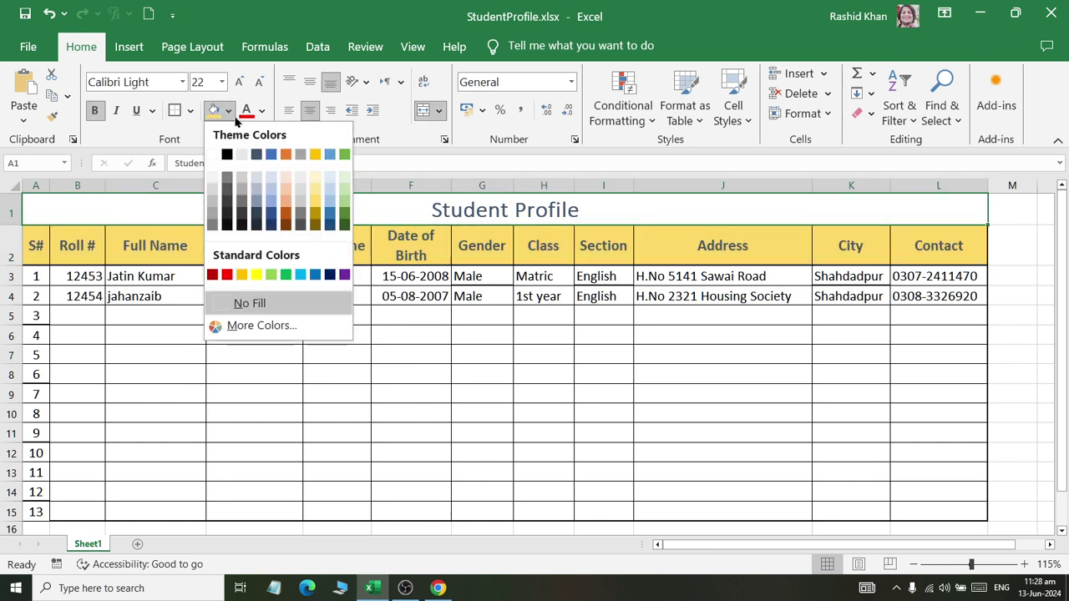
{"action": "left_click", "coordinate": [316, 178]}
{"action": "left_click", "coordinate": [334, 374]}
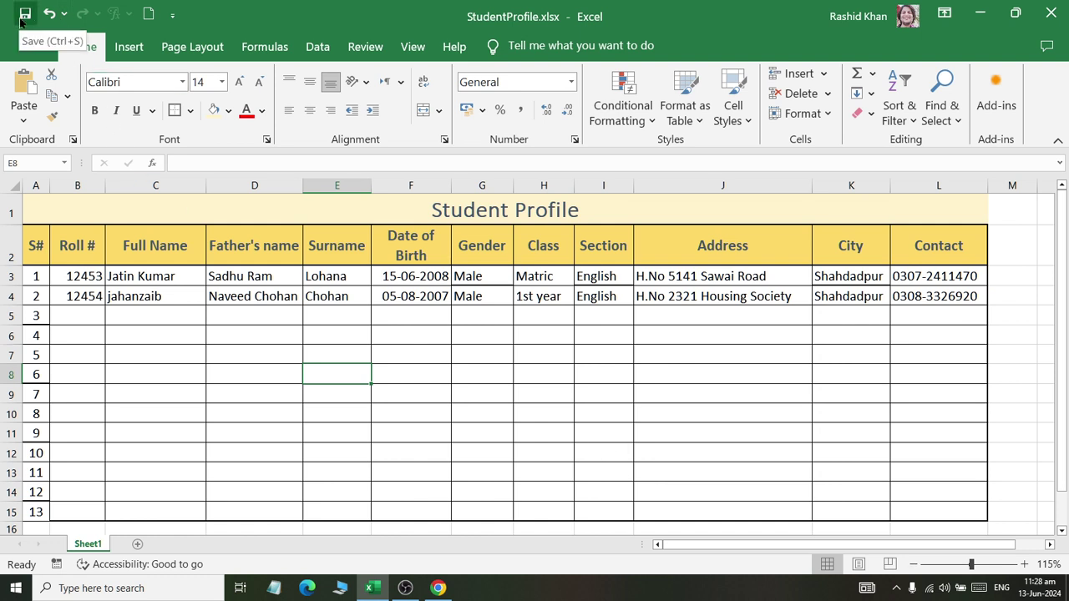
{"action": "left_click", "coordinate": [257, 475]}
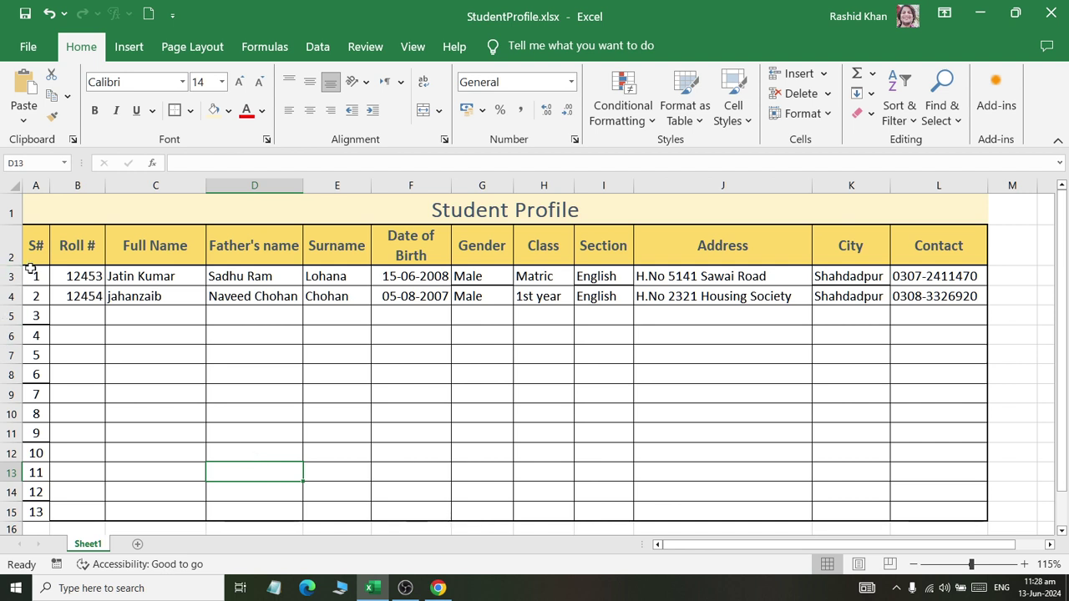
Select the title, headers and table grid, previewing Cell Styles and Borders without applying any
{"action": "left_click_drag", "start_coordinate": [36, 275], "coordinate": [48, 474]}
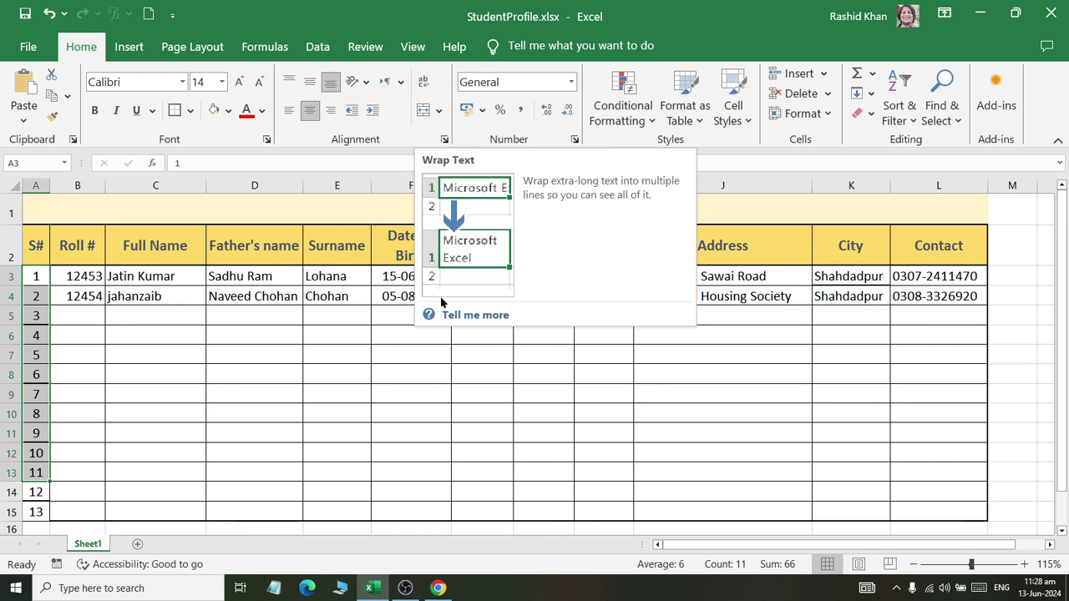
{"action": "left_click", "coordinate": [458, 387]}
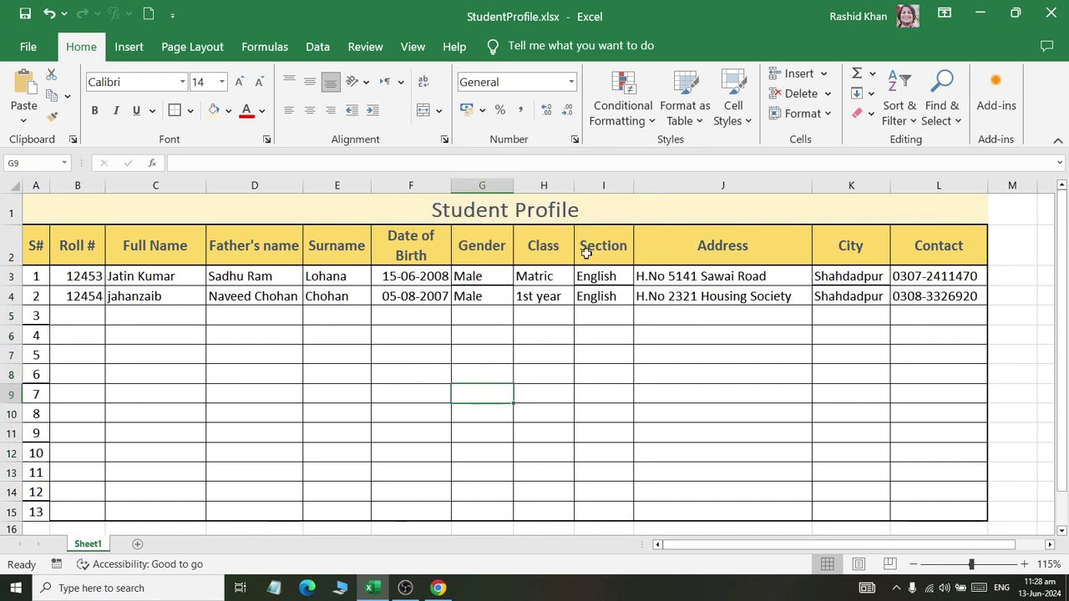
{"action": "left_click_drag", "start_coordinate": [966, 247], "coordinate": [3, 220]}
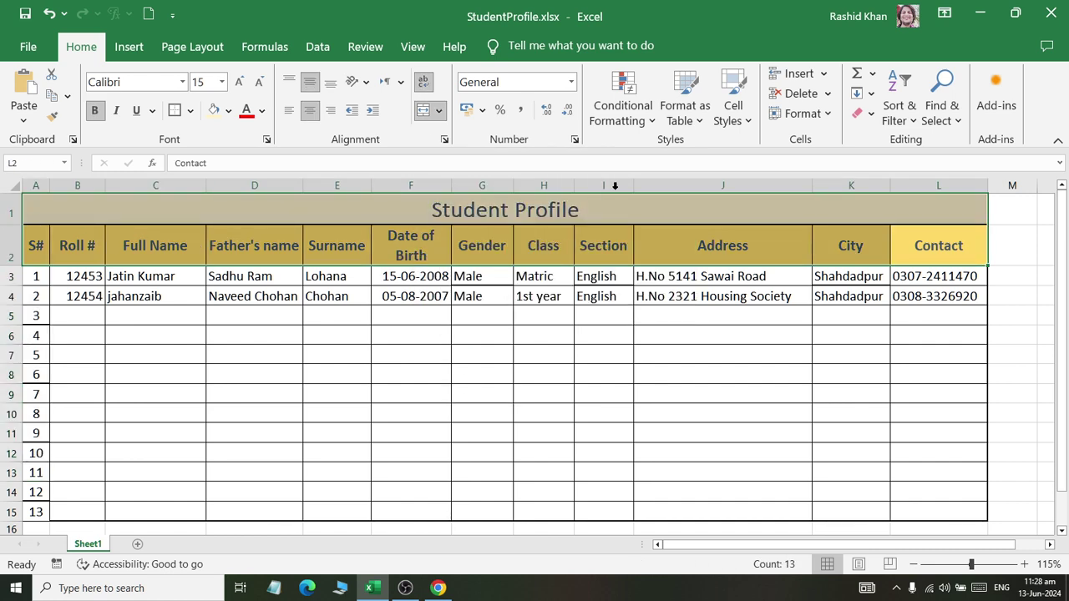
{"action": "left_click", "coordinate": [733, 112]}
{"action": "key", "text": "Escape"}
{"action": "left_click", "coordinate": [306, 201]}
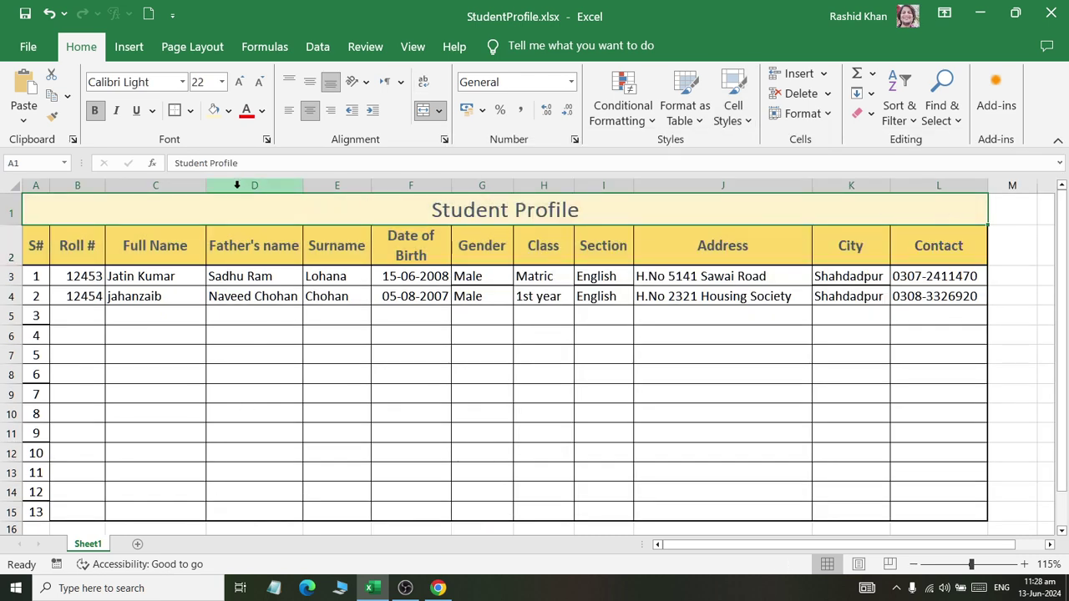
{"action": "left_click_drag", "start_coordinate": [47, 247], "coordinate": [914, 251]}
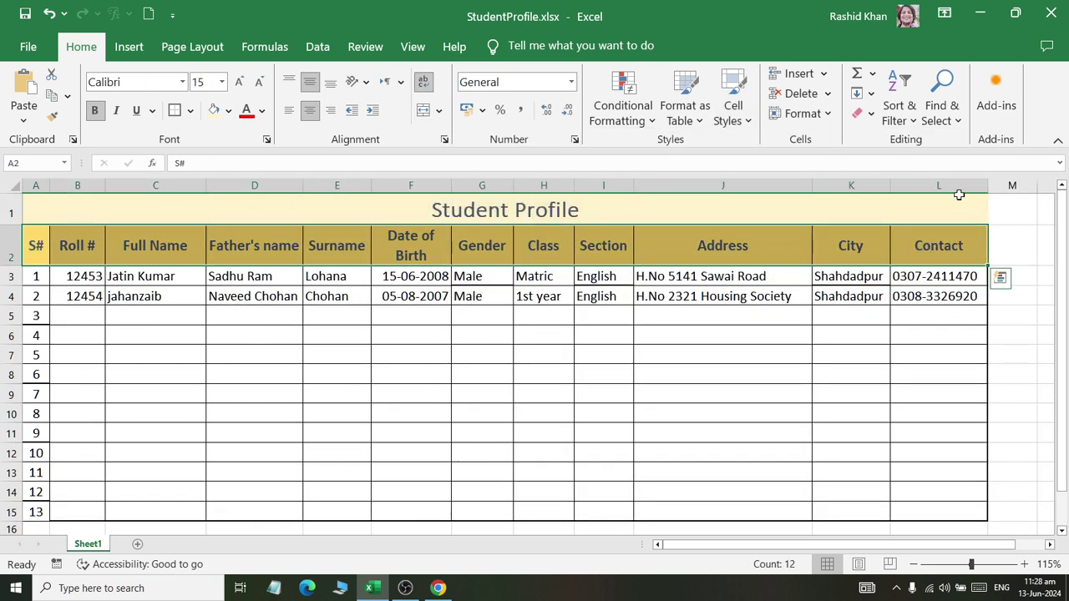
{"action": "left_click", "coordinate": [578, 197]}
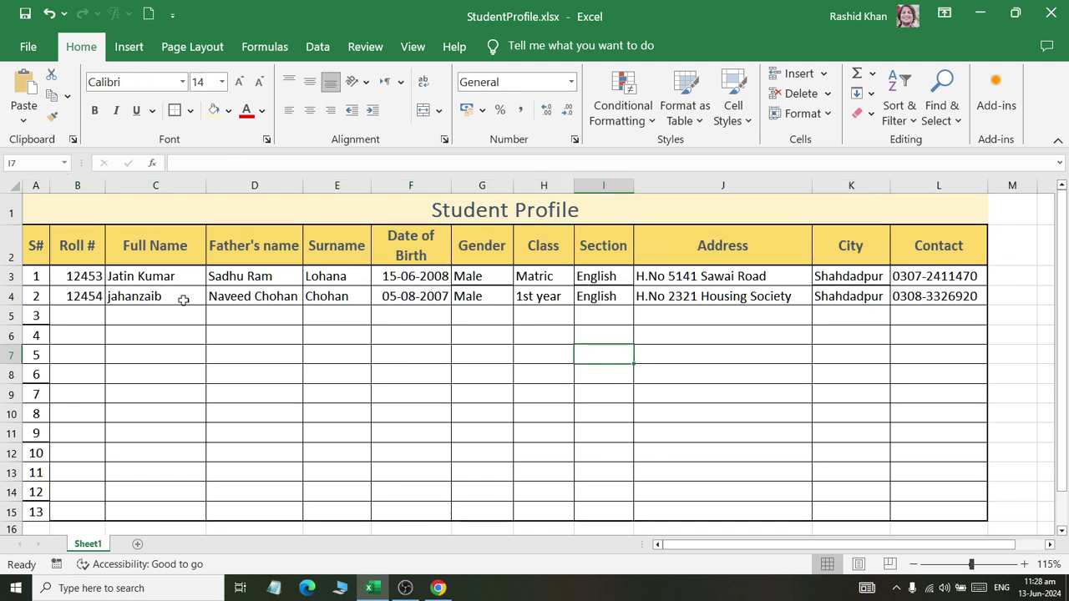
{"action": "mouse_move", "coordinate": [34, 240]}
{"action": "left_mouse_down"}
{"action": "mouse_move", "coordinate": [918, 488]}
{"action": "mouse_move", "coordinate": [935, 509]}
{"action": "left_mouse_up"}
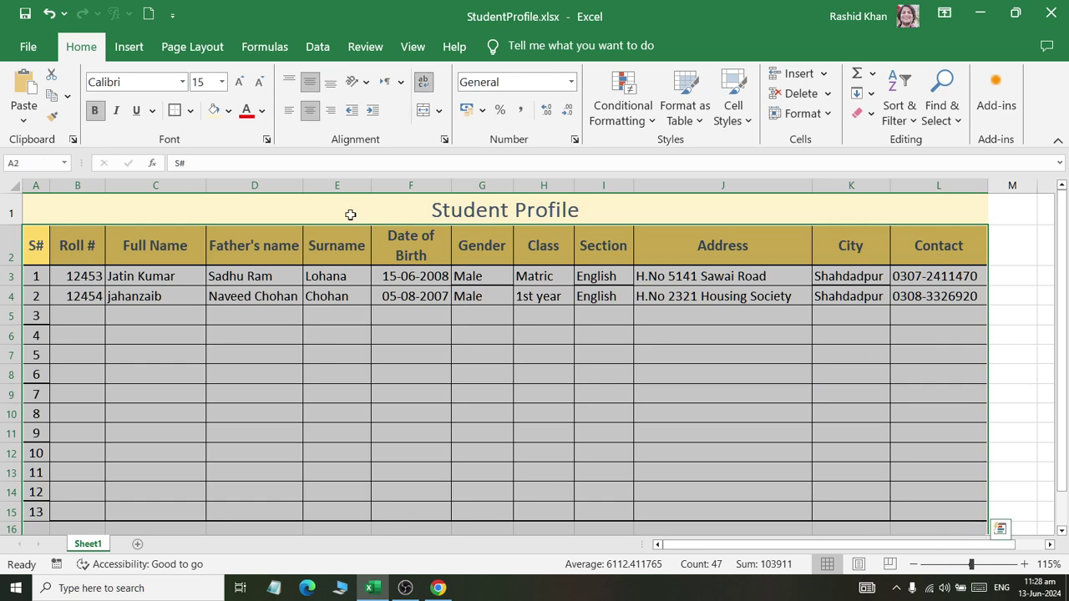
{"action": "left_click", "coordinate": [191, 111]}
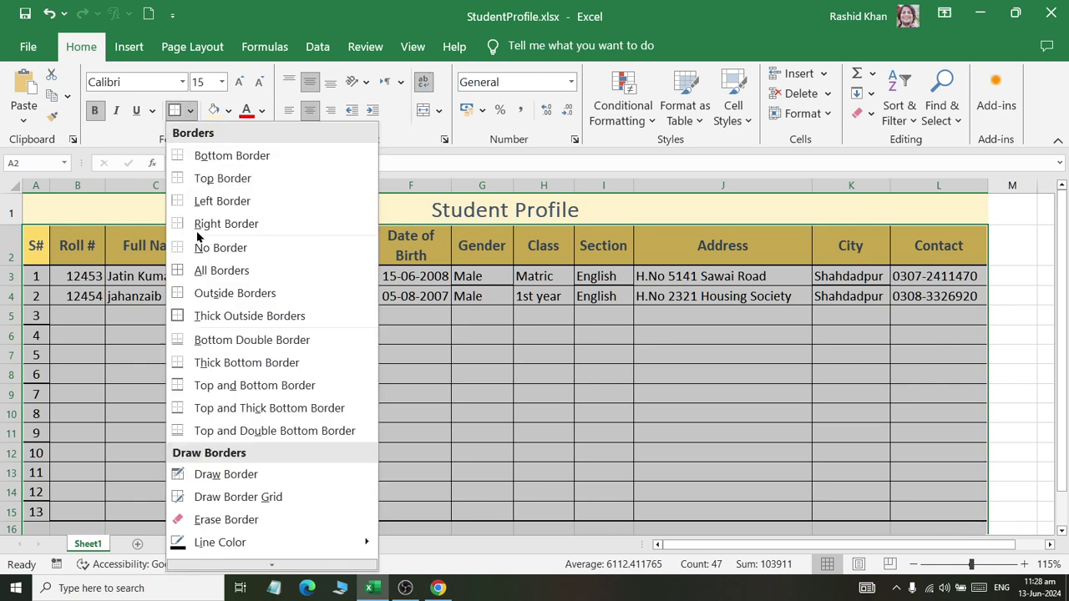
{"action": "left_click", "coordinate": [598, 330]}
Drag column H's right border to make the Class column slightly wider
{"action": "left_click_drag", "start_coordinate": [610, 362], "coordinate": [609, 373]}
{"action": "left_click", "coordinate": [565, 313]}
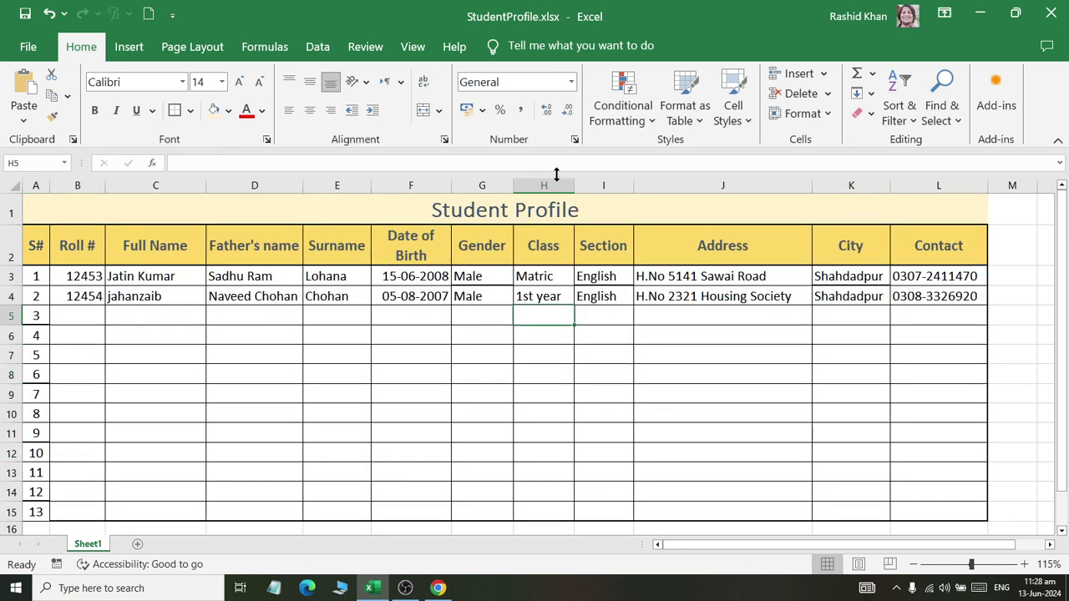
{"action": "left_click_drag", "start_coordinate": [574, 184], "coordinate": [578, 185]}
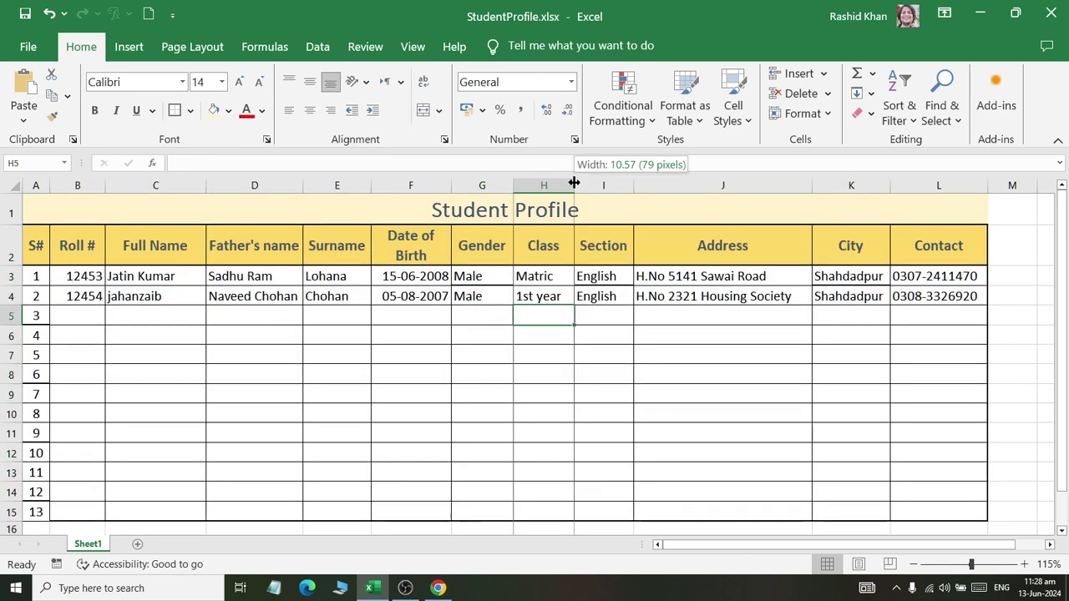
{"action": "left_click", "coordinate": [463, 355]}
Centre the entries in the Gender, Class, Section and City columns
{"action": "left_click", "coordinate": [485, 185]}
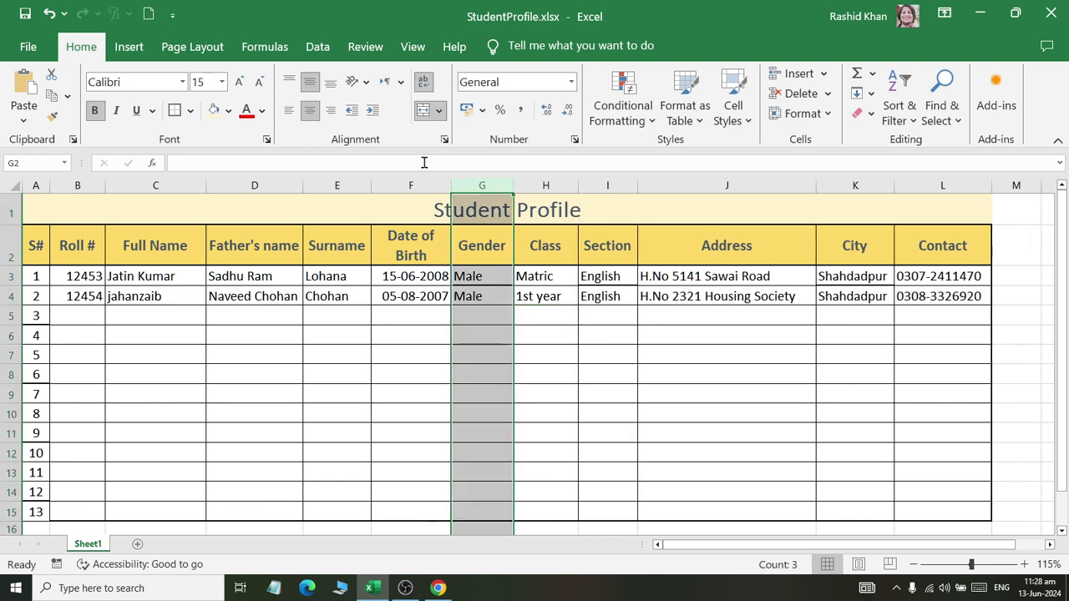
{"action": "left_click", "coordinate": [309, 109]}
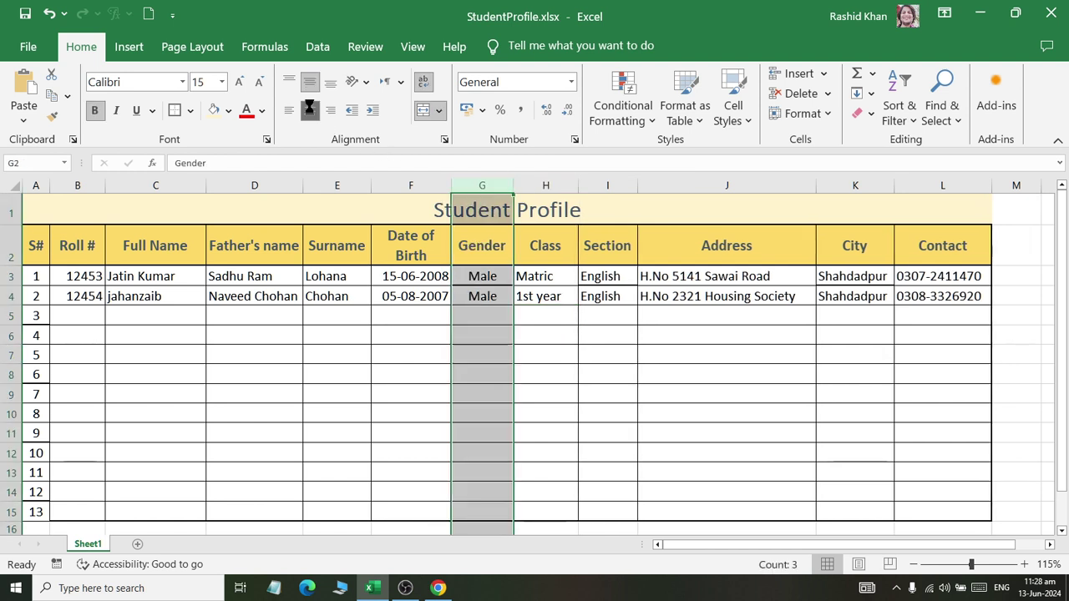
{"action": "left_click", "coordinate": [545, 185]}
{"action": "left_click", "coordinate": [309, 110]}
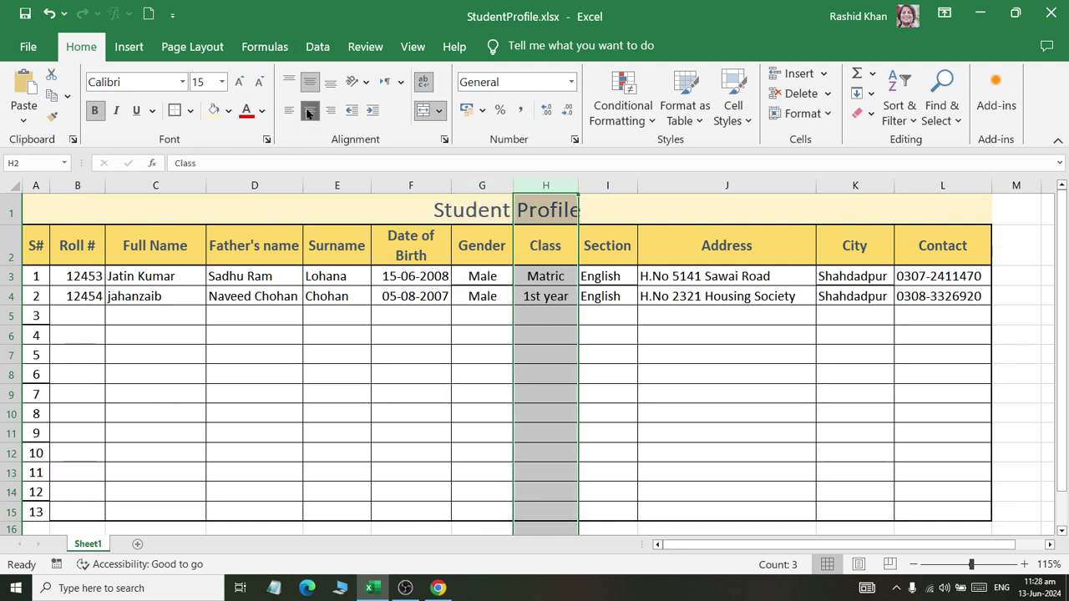
{"action": "left_click", "coordinate": [604, 184]}
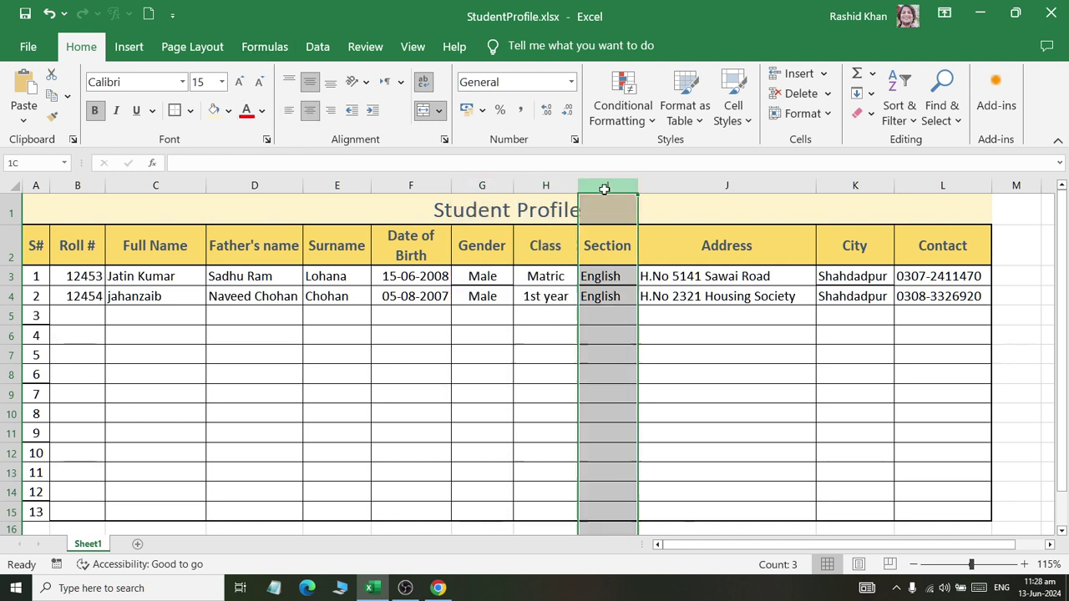
{"action": "left_click", "coordinate": [309, 110]}
{"action": "left_click", "coordinate": [736, 318]}
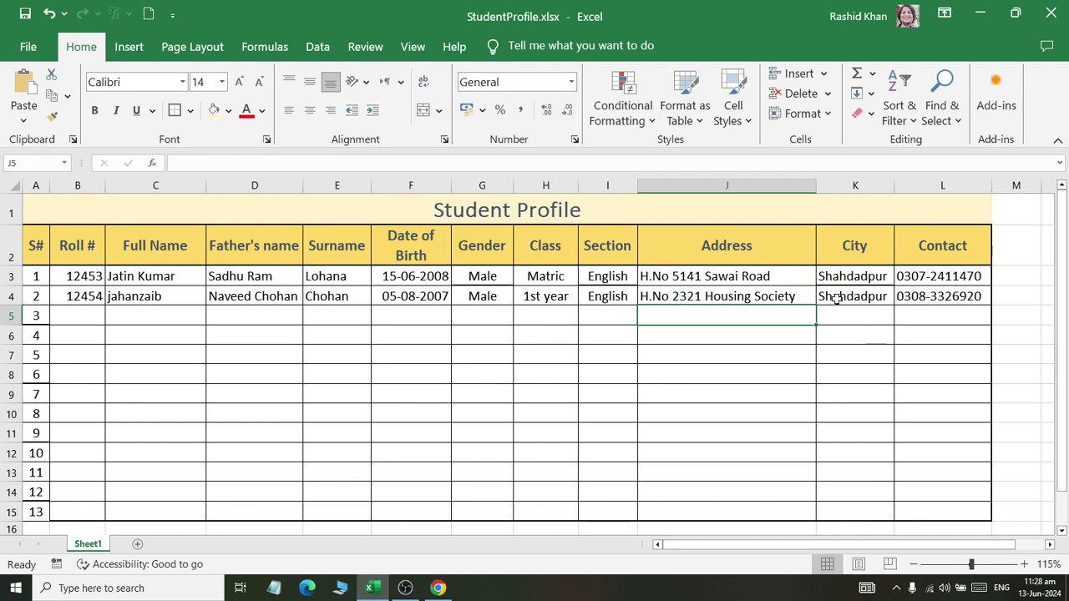
{"action": "left_click", "coordinate": [864, 185]}
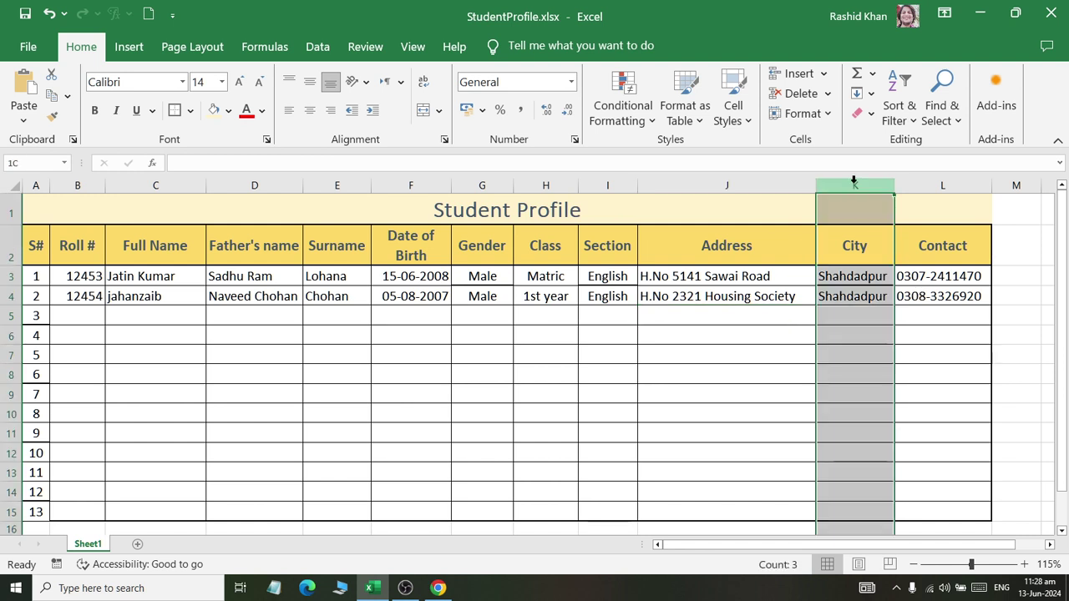
{"action": "left_click", "coordinate": [313, 115]}
Widen the Contact and City columns
{"action": "left_click", "coordinate": [950, 277]}
{"action": "left_click_drag", "start_coordinate": [992, 185], "coordinate": [1001, 190]}
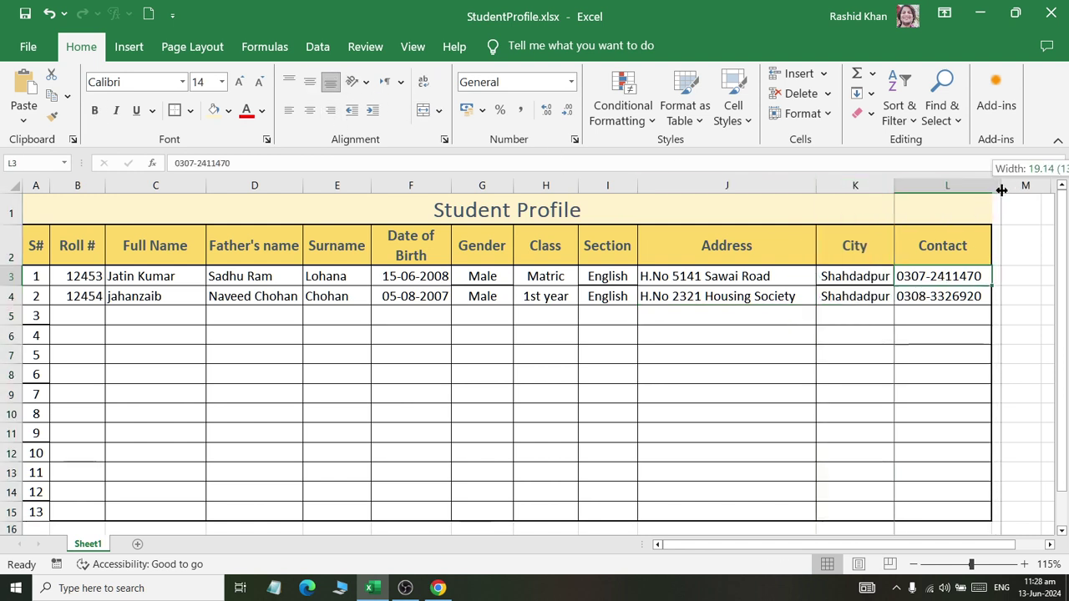
{"action": "left_click_drag", "start_coordinate": [894, 186], "coordinate": [908, 185]}
{"action": "left_click", "coordinate": [822, 333]}
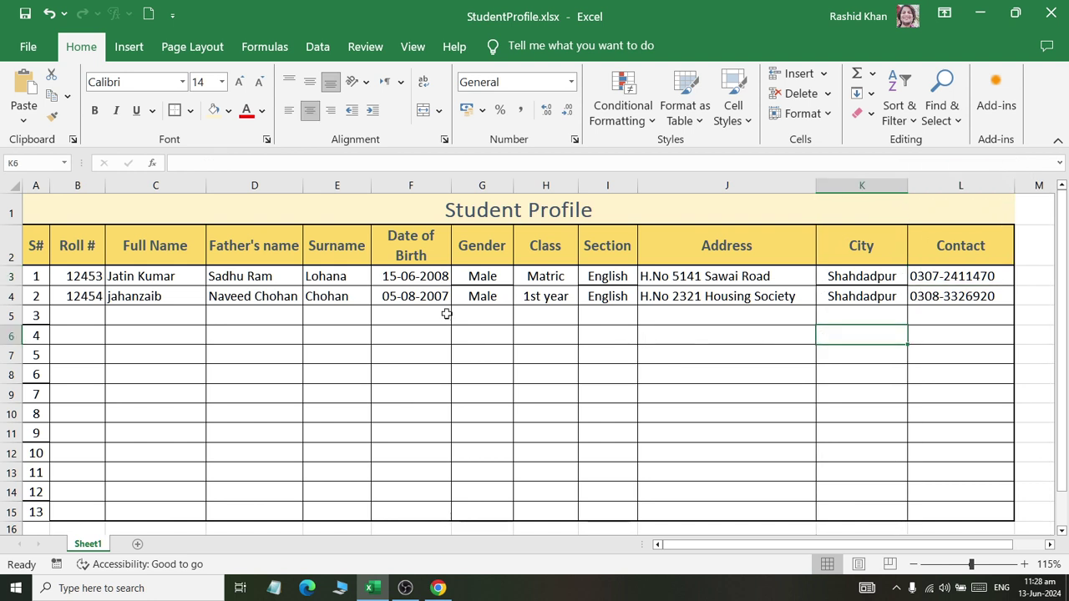
{"action": "left_click", "coordinate": [317, 290]}
{"action": "left_click", "coordinate": [253, 432]}
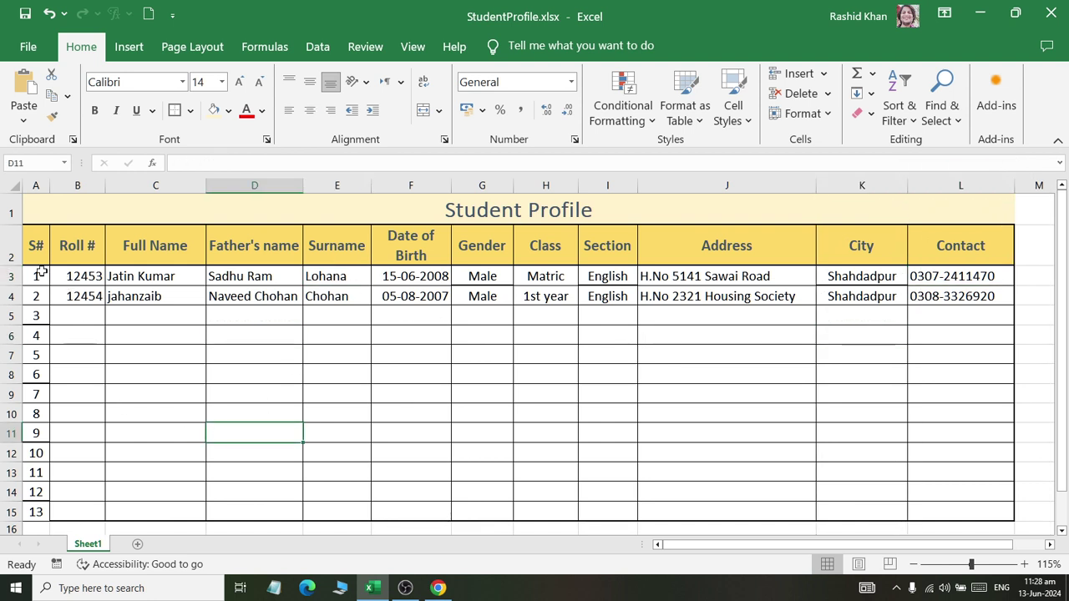